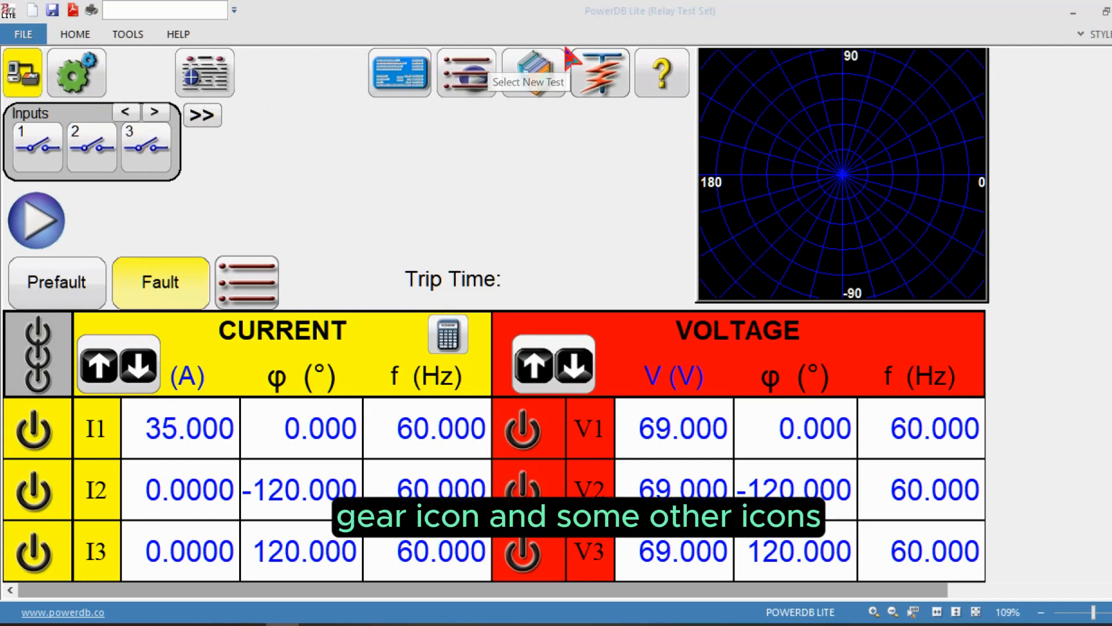
Review the available standard and enhanced tests, and close the list without choosing one
click(470, 78)
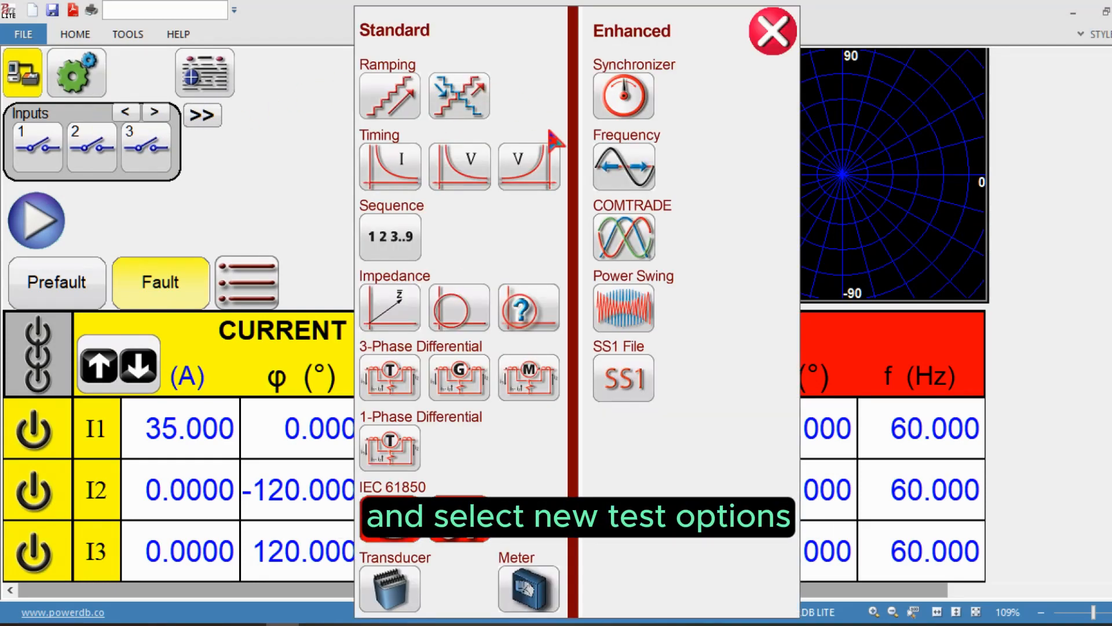
click(766, 45)
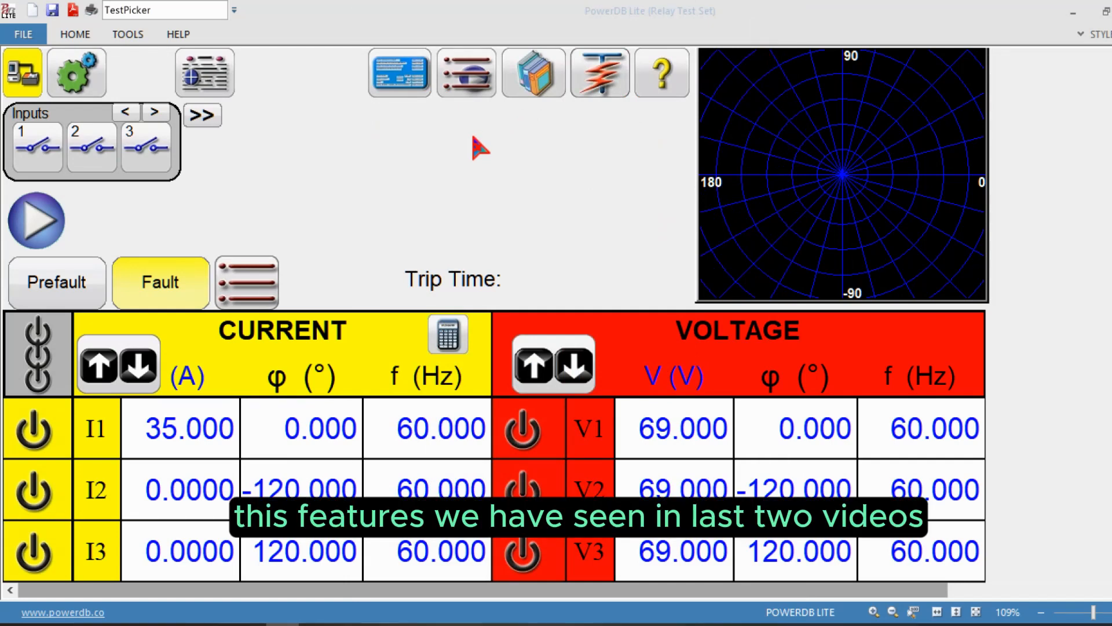
Open the System page of the configuration and check the header style choices without changing the style
click(86, 92)
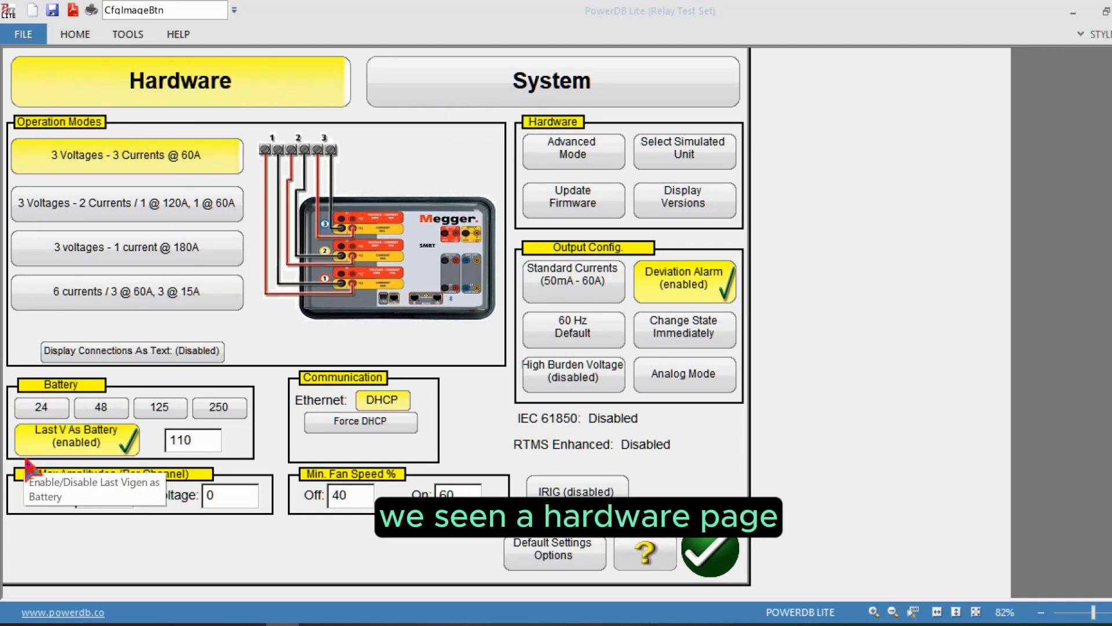
click(451, 101)
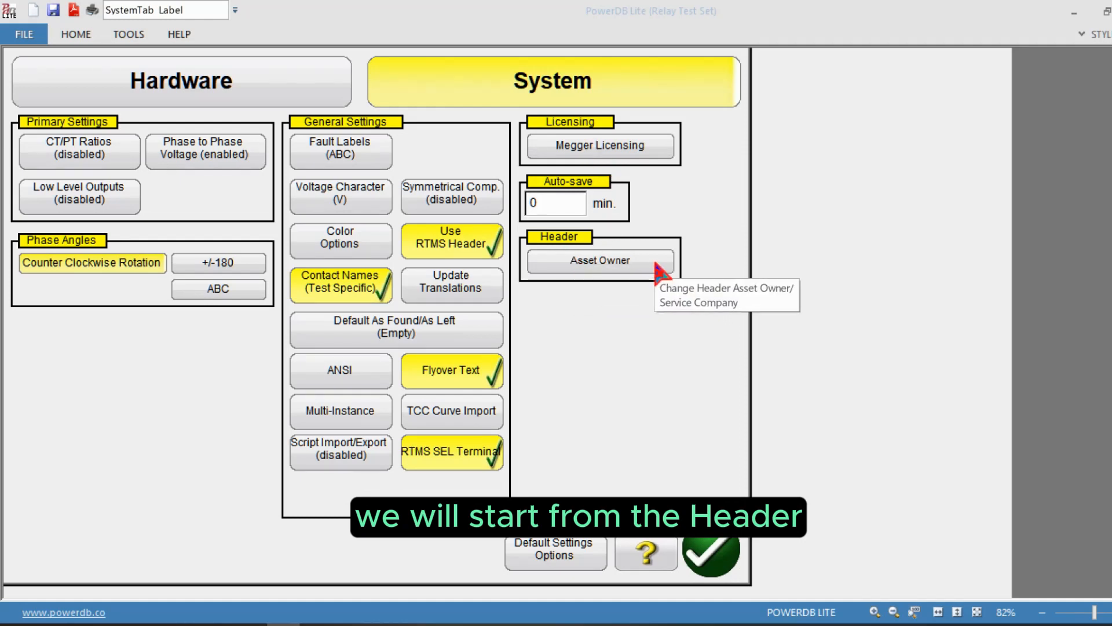
click(625, 266)
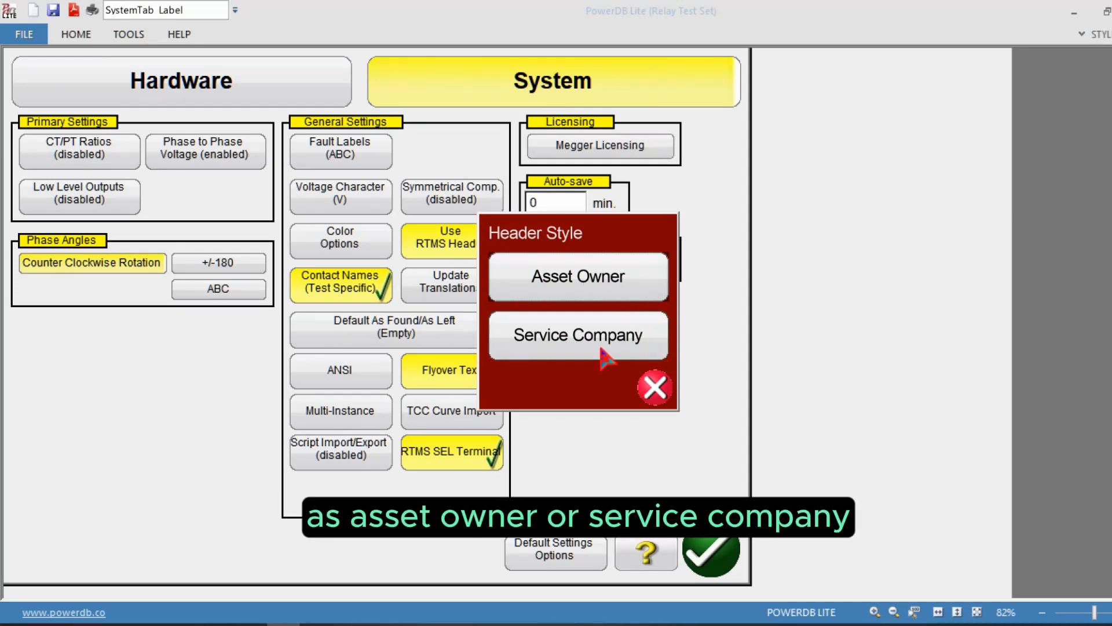
click(657, 386)
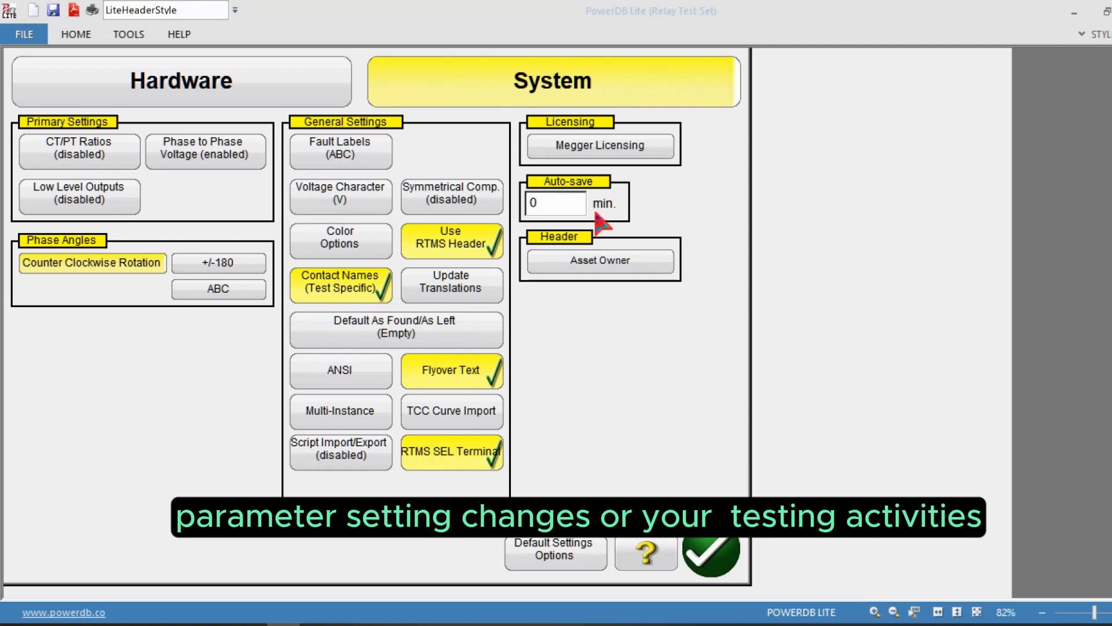
Set the auto-save interval to 1 minute and reset it to 0 minutes
click(564, 207)
text(1)
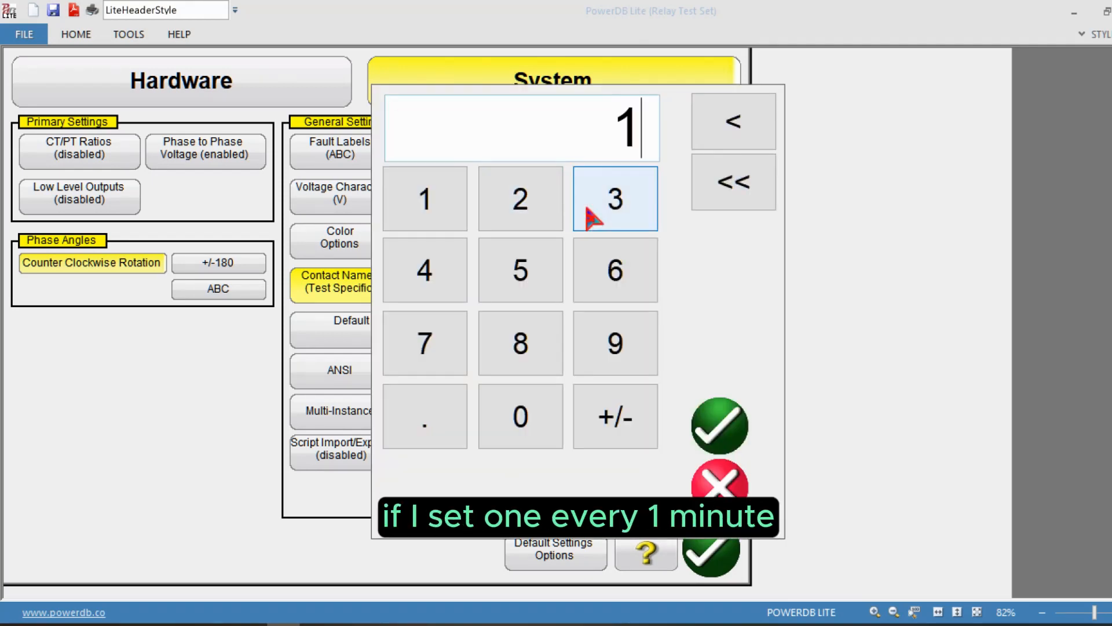
click(701, 411)
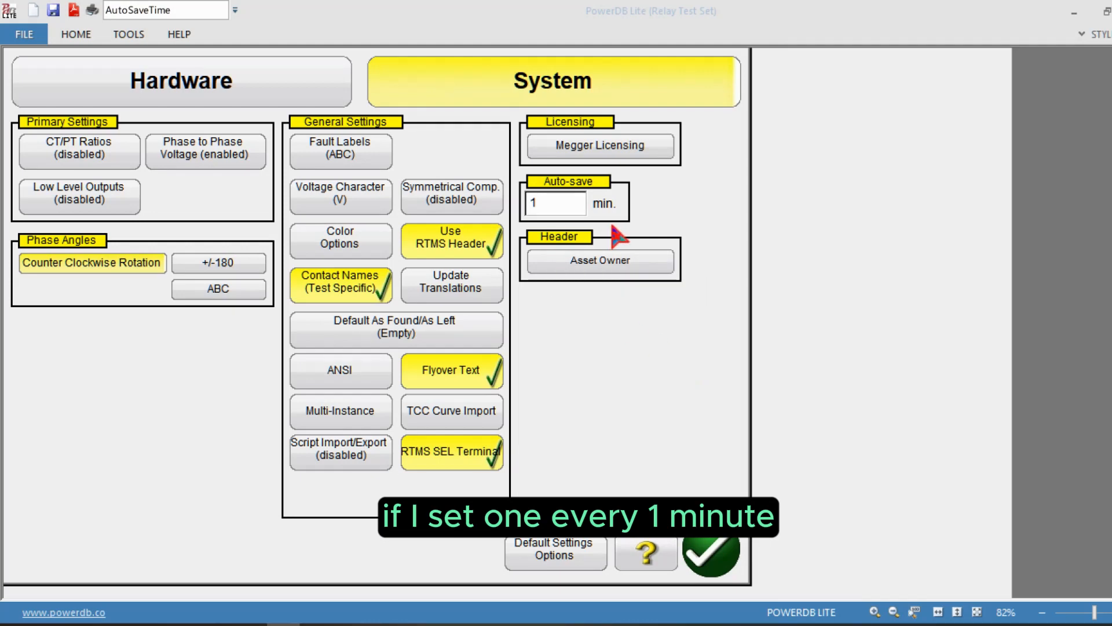
click(560, 210)
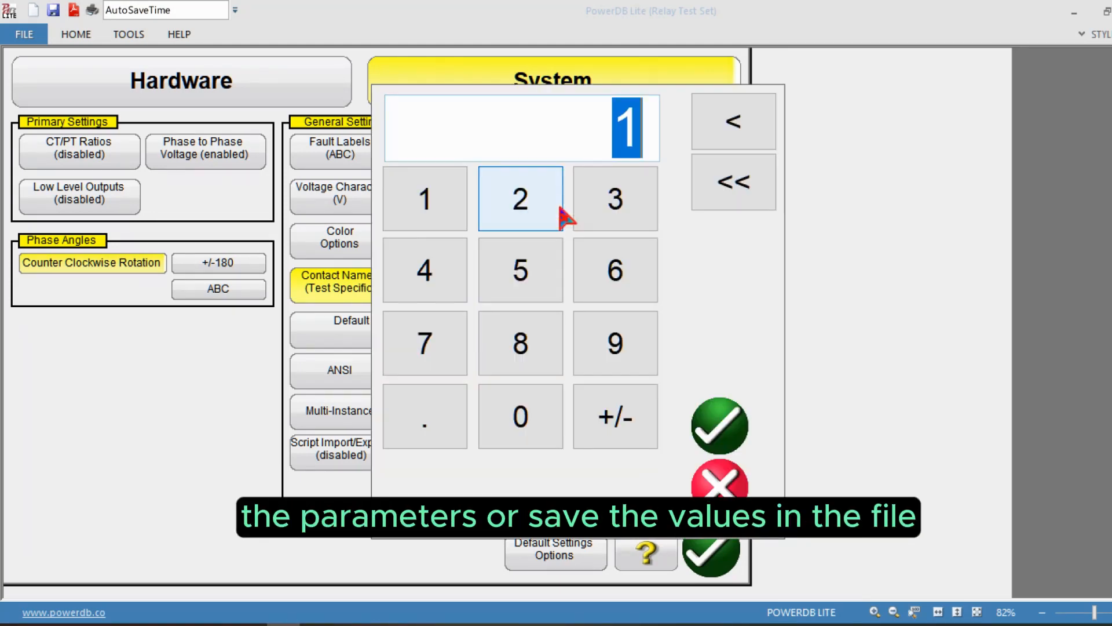
text(0)
click(719, 426)
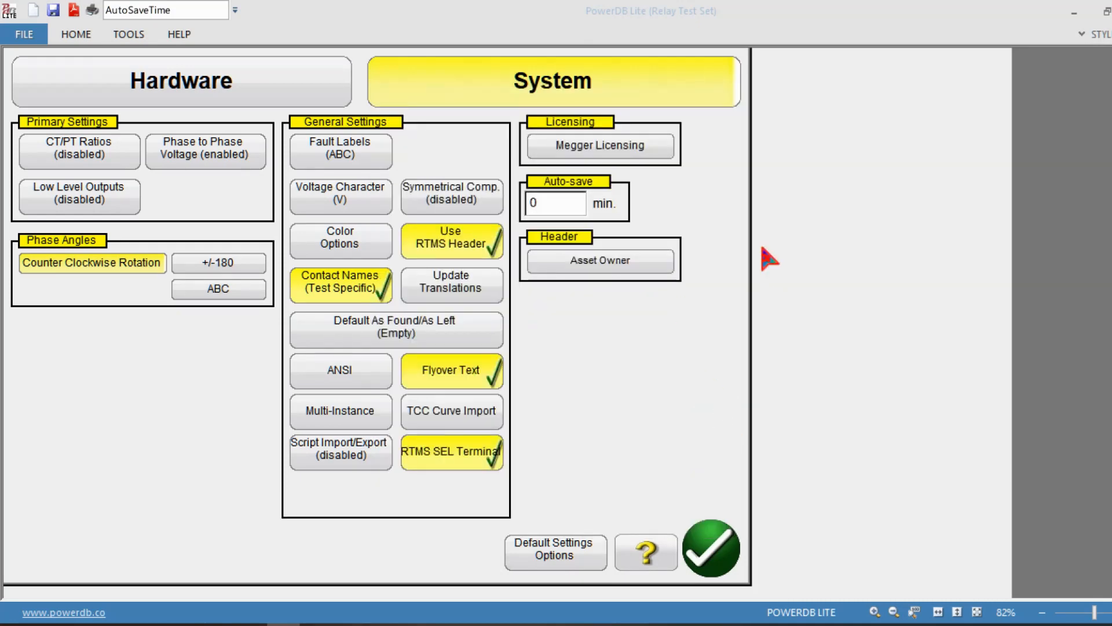
Review the Megger licensing details, including the release options for the serial numbers, and close them
click(615, 152)
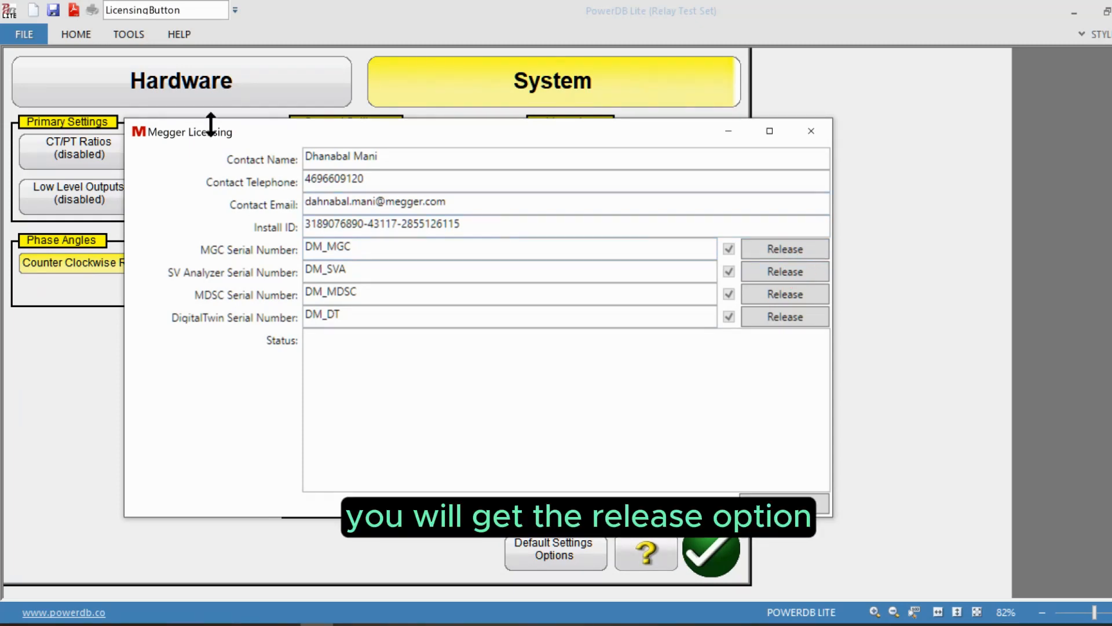
click(792, 504)
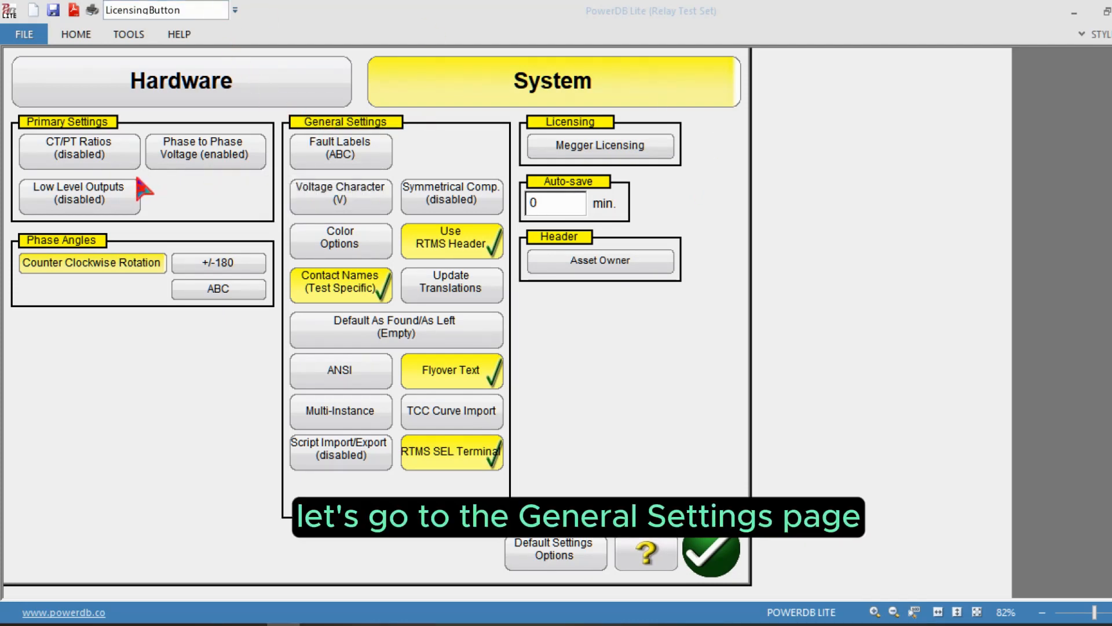
Choose ABC for the fault labels and check the voltage character choices without changing them
click(383, 164)
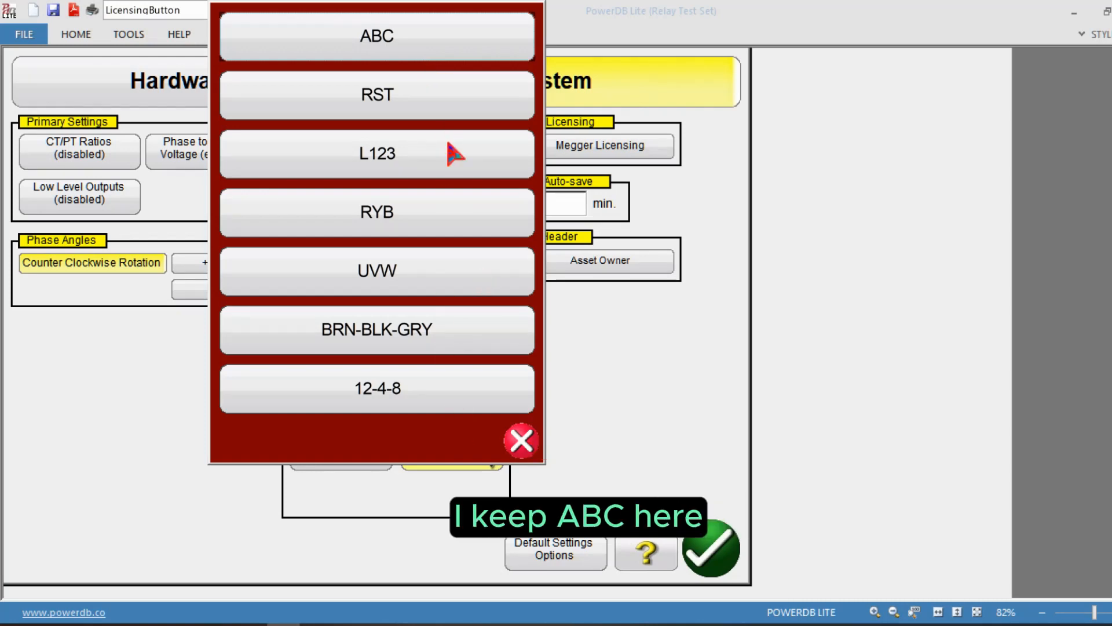
click(408, 39)
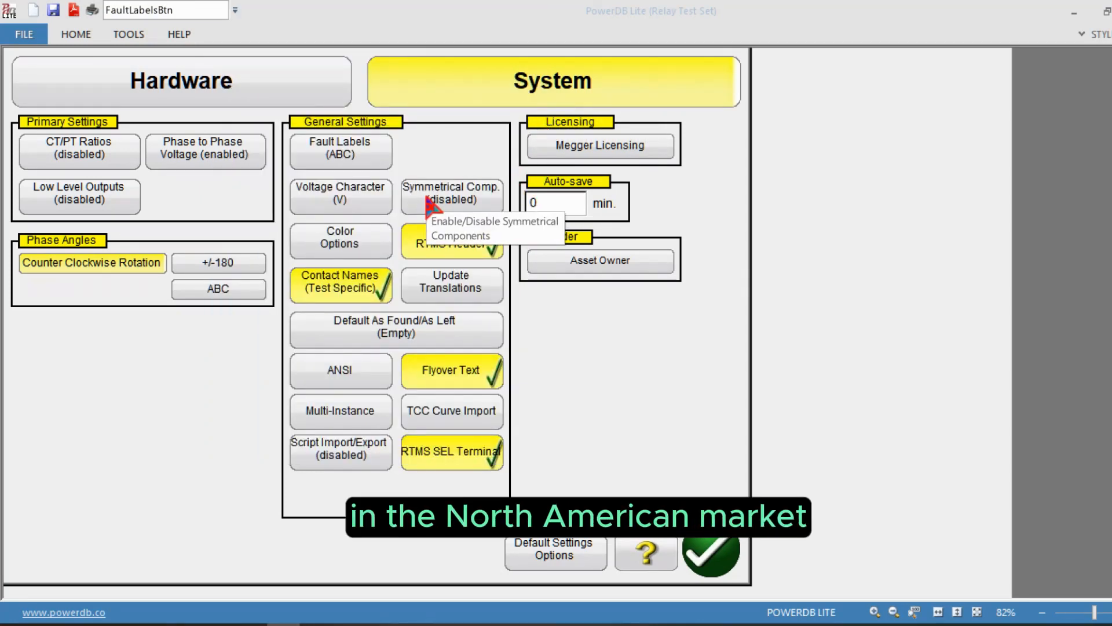
click(366, 213)
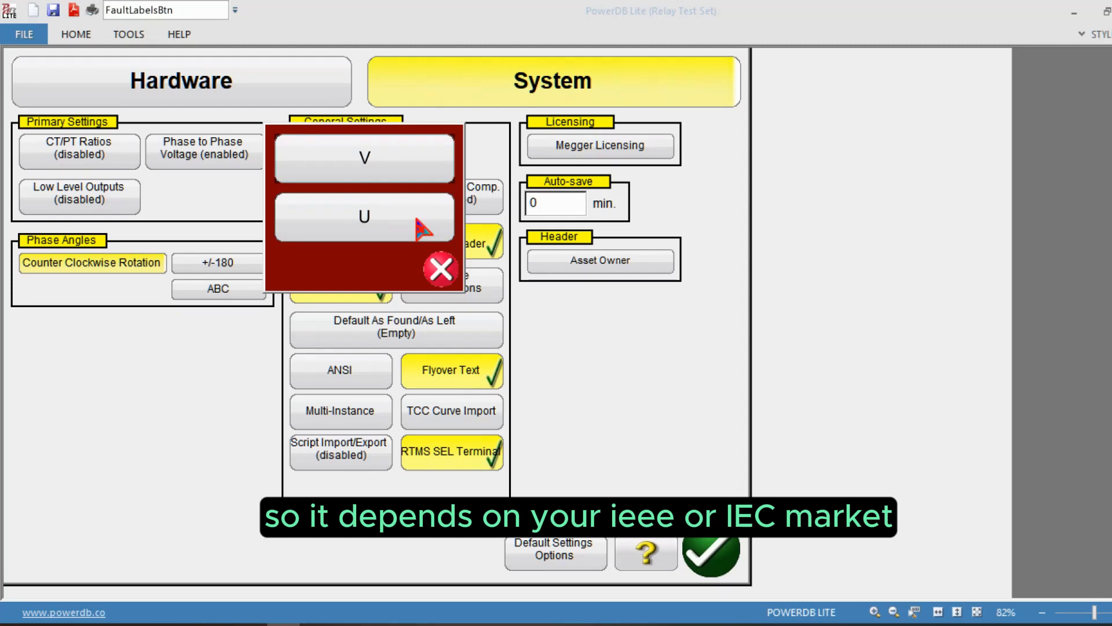
click(443, 270)
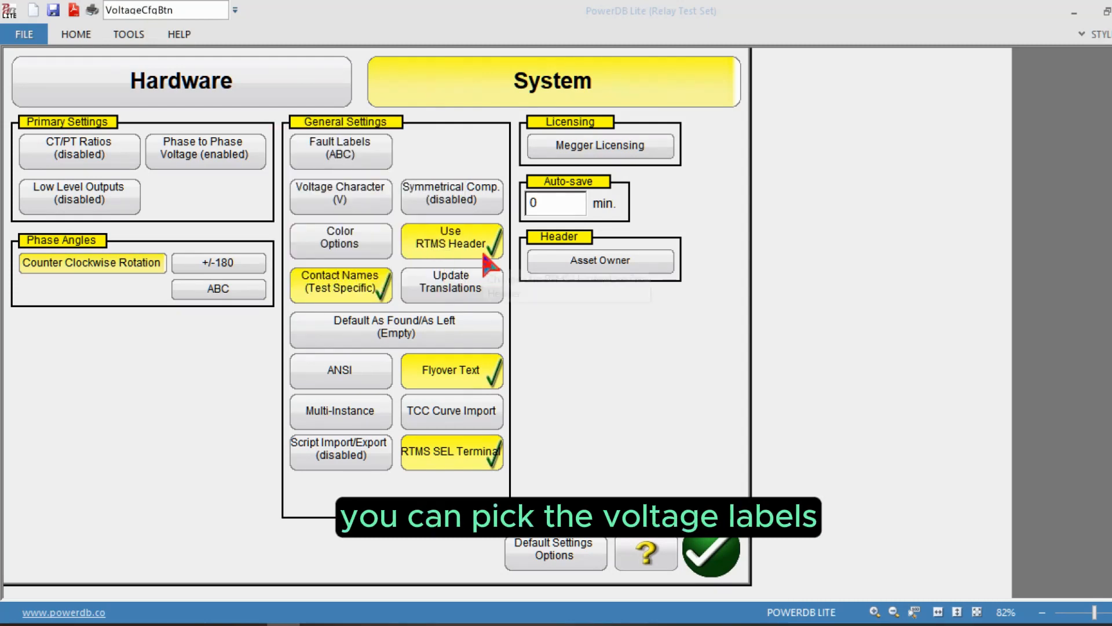
Enable symmetrical components, apply the configuration, and open the symmetrical values table from the test screen
click(473, 206)
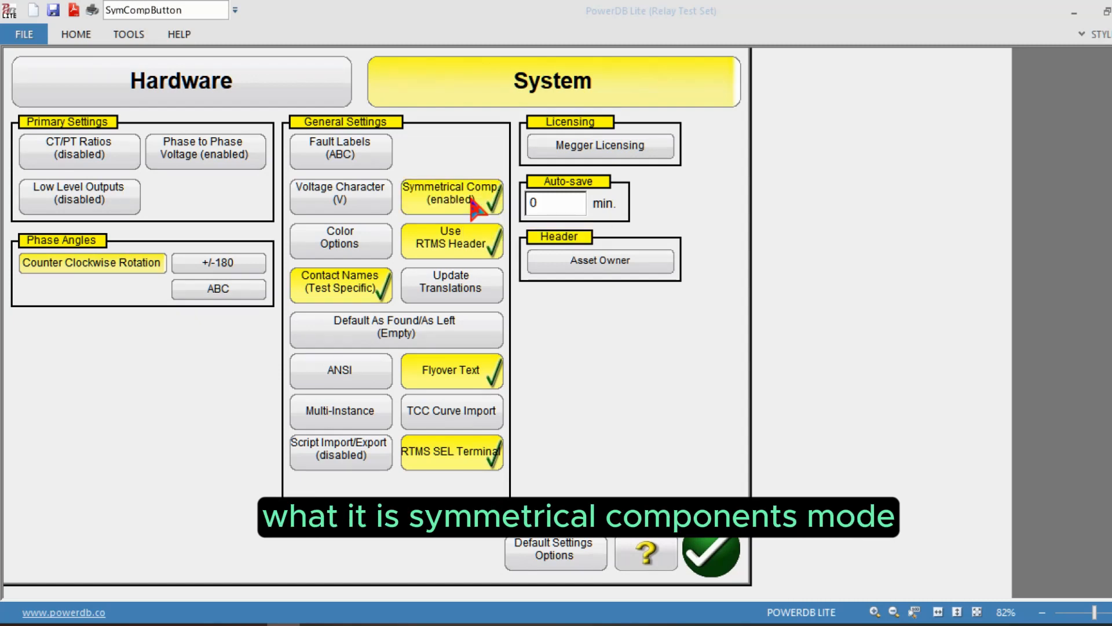
click(708, 556)
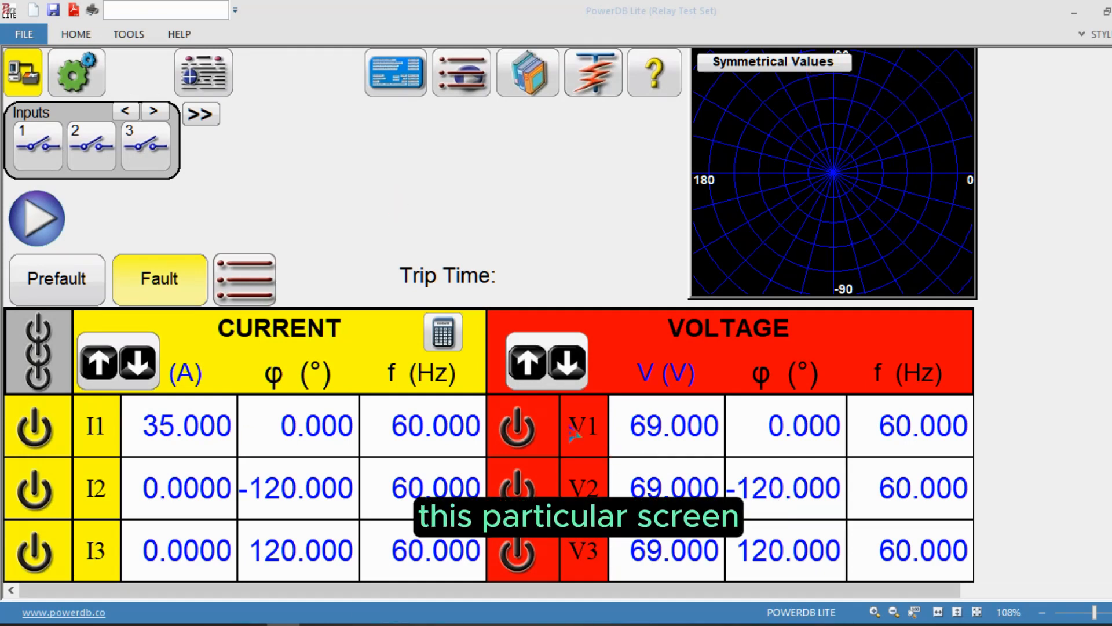
click(771, 63)
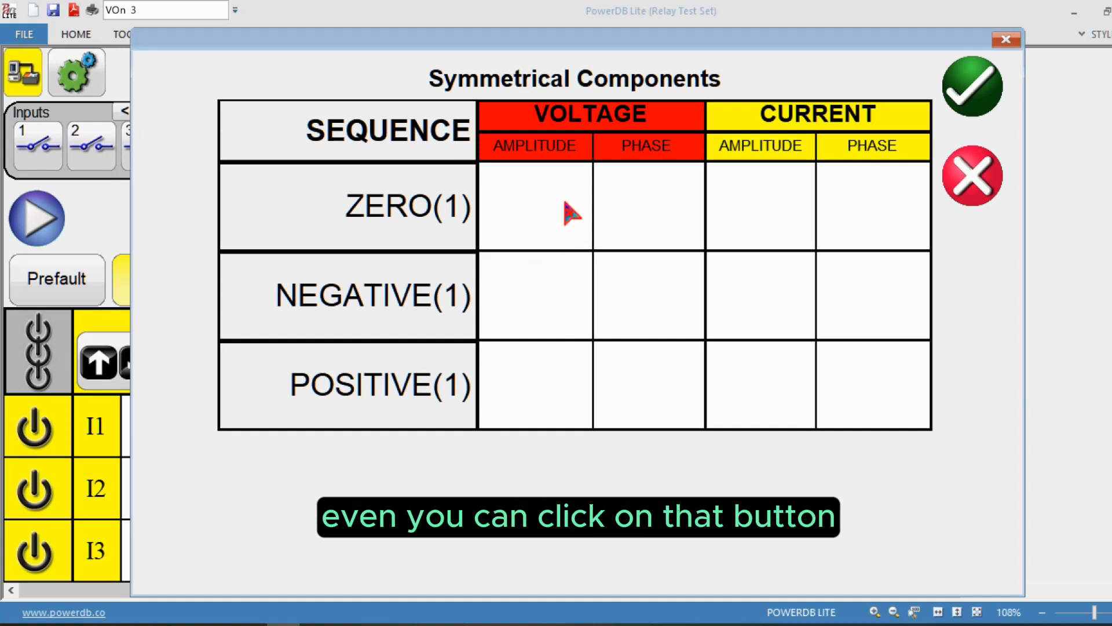
Enter voltage amplitudes of 10 for the zero sequence and 69 for the positive sequence
click(541, 213)
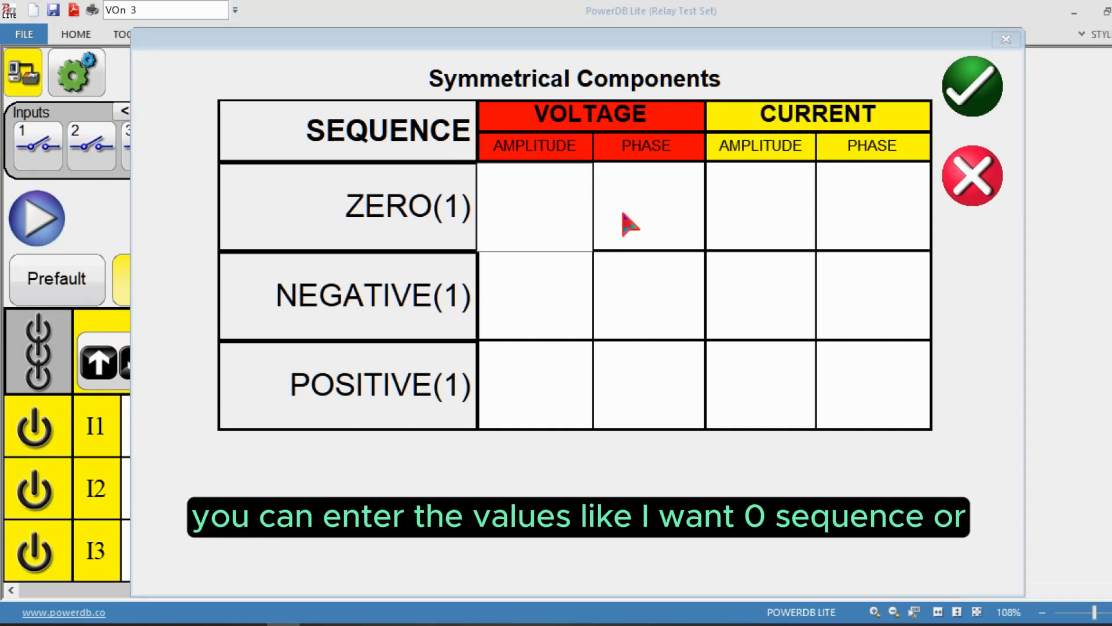
text(1)
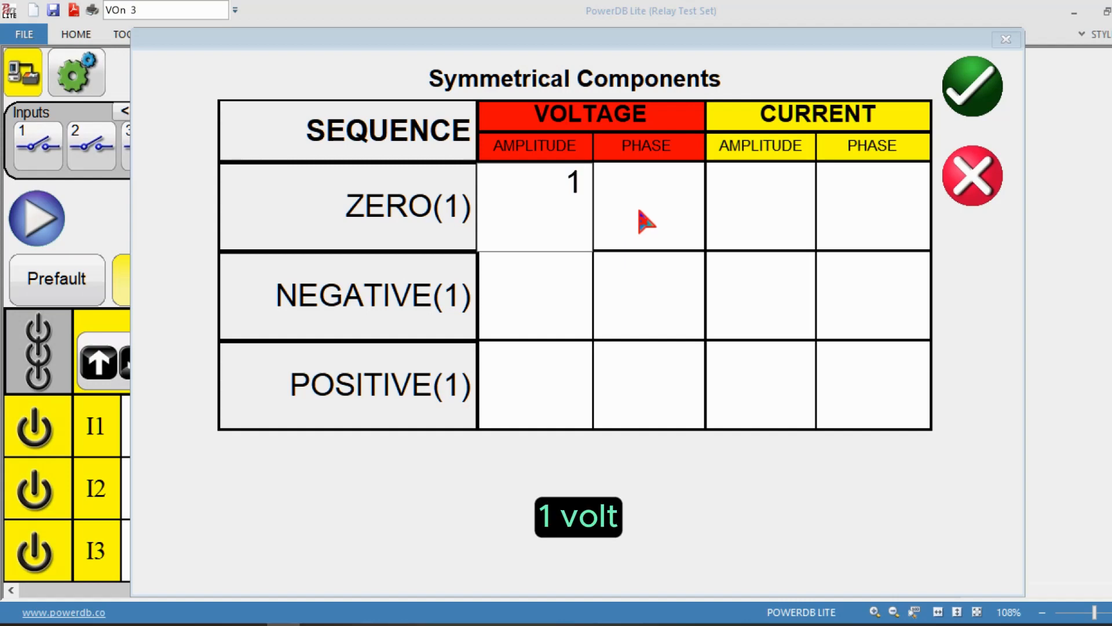
text(0)
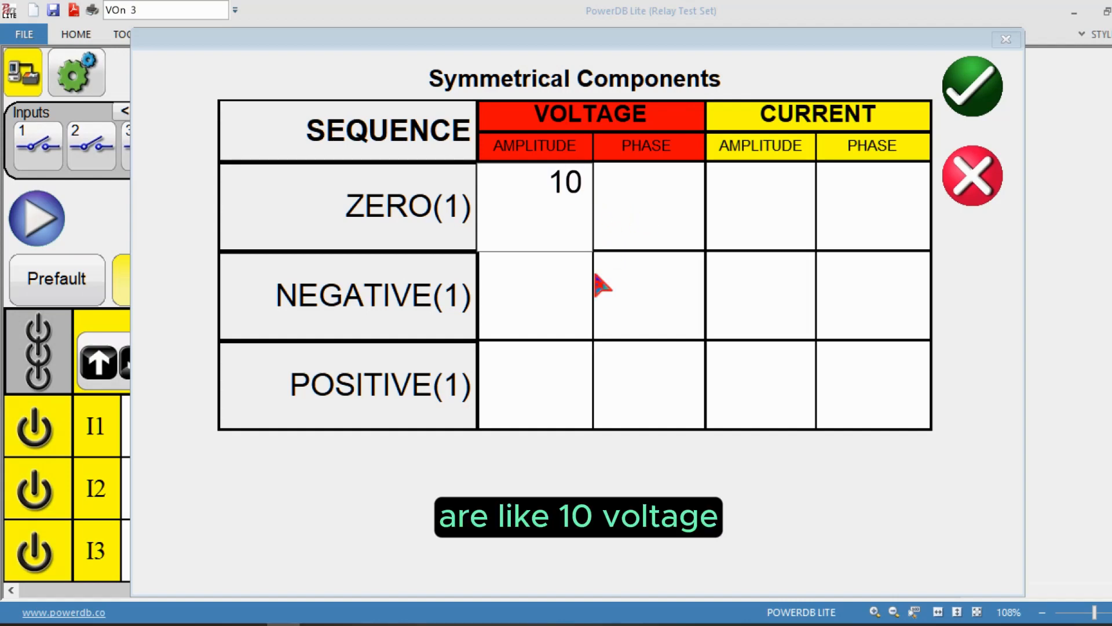
click(543, 371)
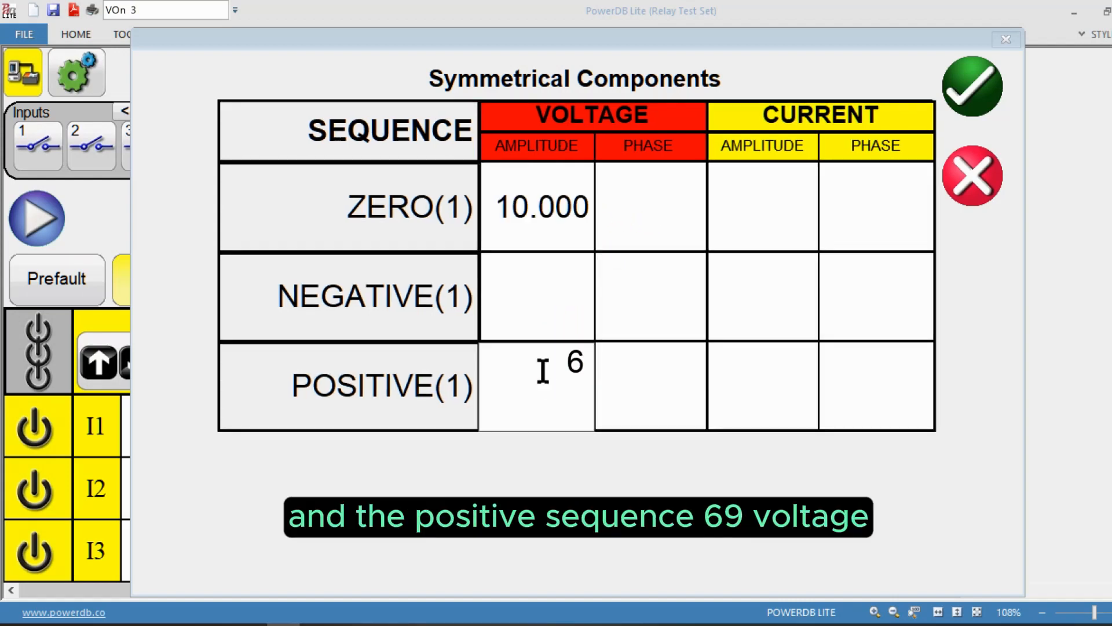
text(69)
Set the zero and positive sequence voltage phases to 0 and apply the symmetrical components to the test
click(664, 218)
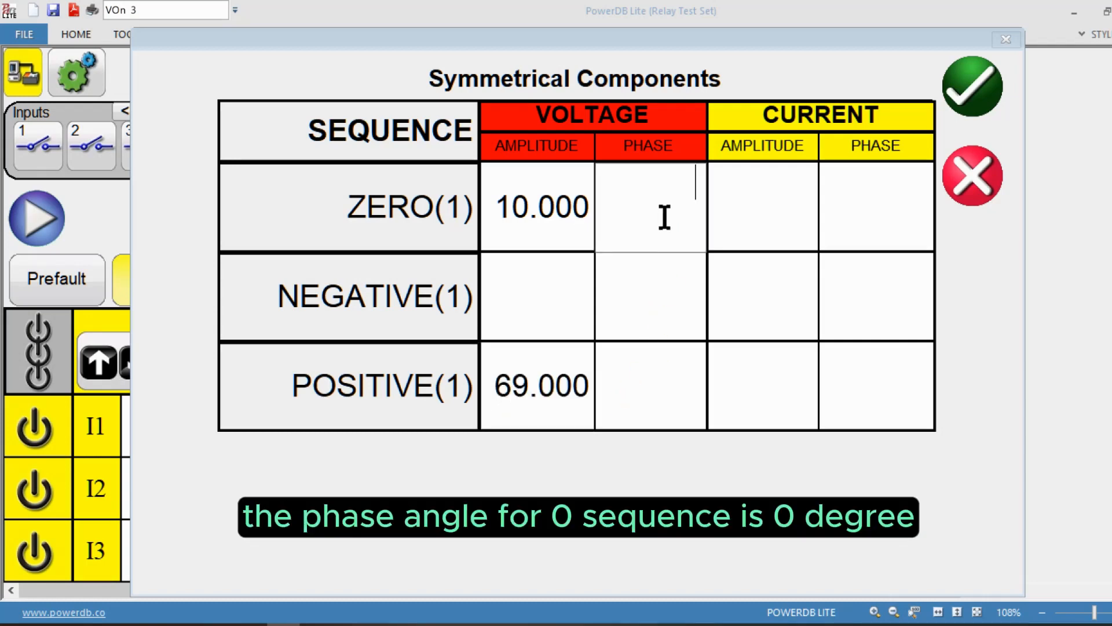
text(0)
click(658, 385)
text(0)
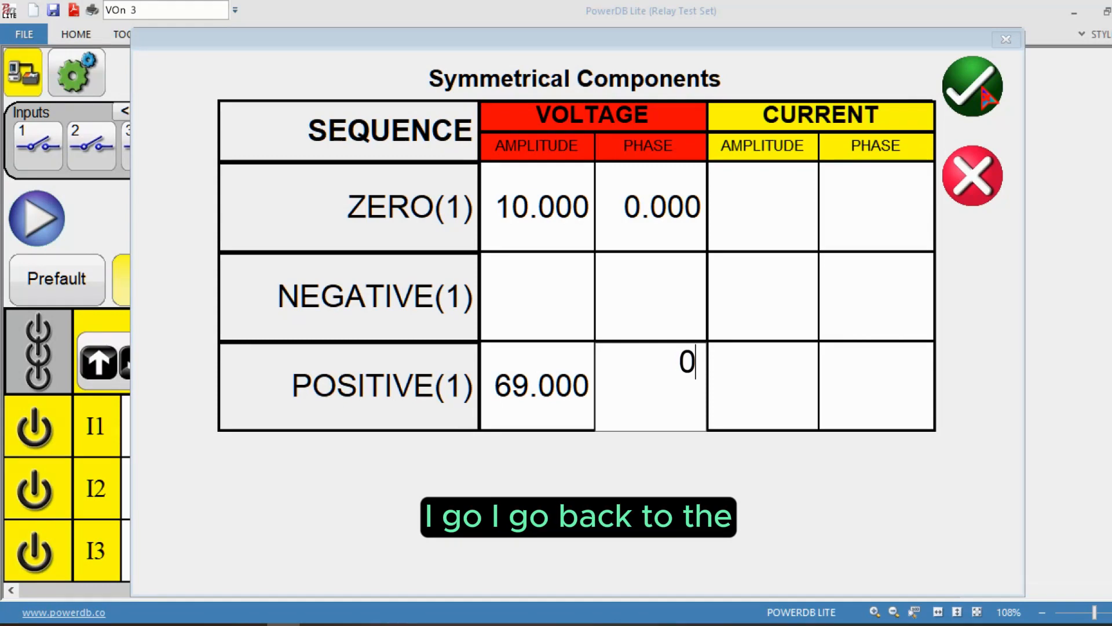
click(986, 99)
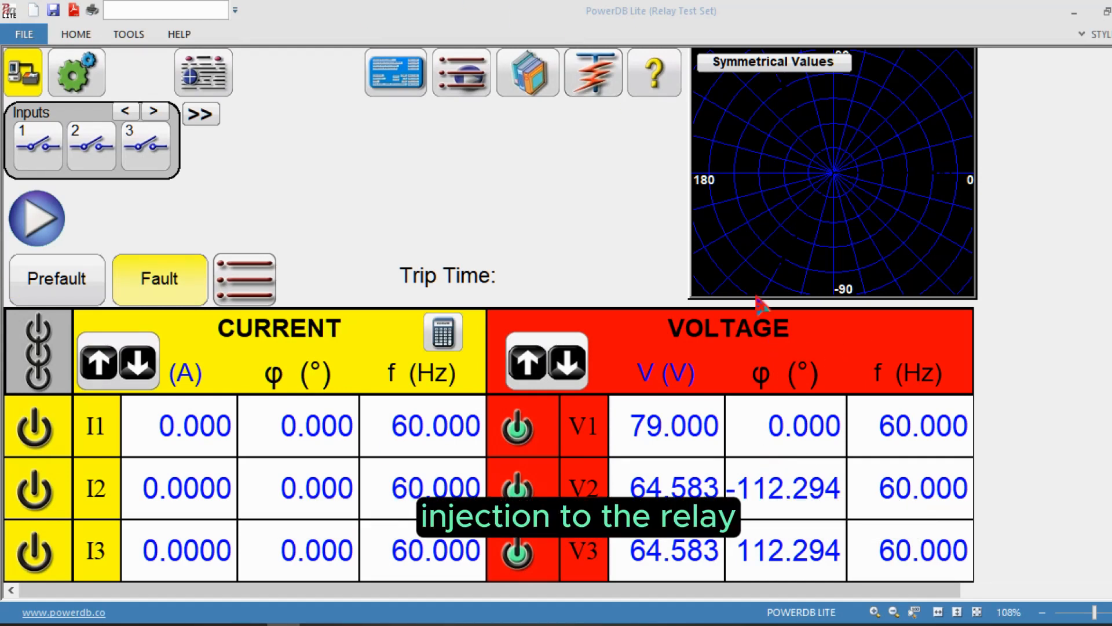
Save the System page's chart color options as defaults, declining 79.00 V and 60.00 Hz as values for all test modules
click(94, 88)
click(511, 85)
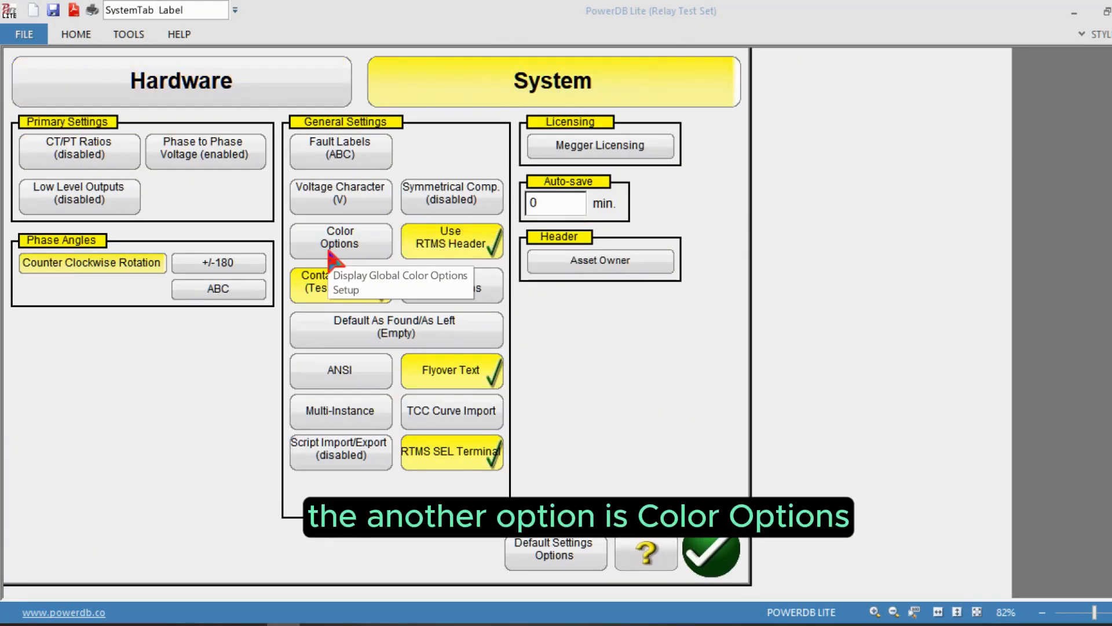
click(358, 243)
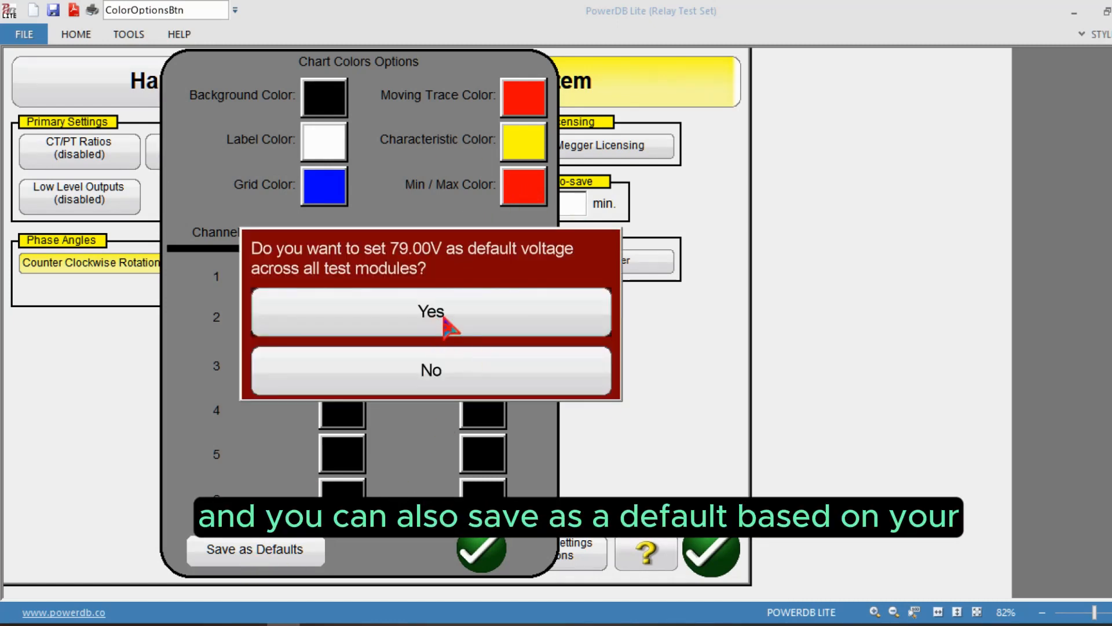
click(472, 392)
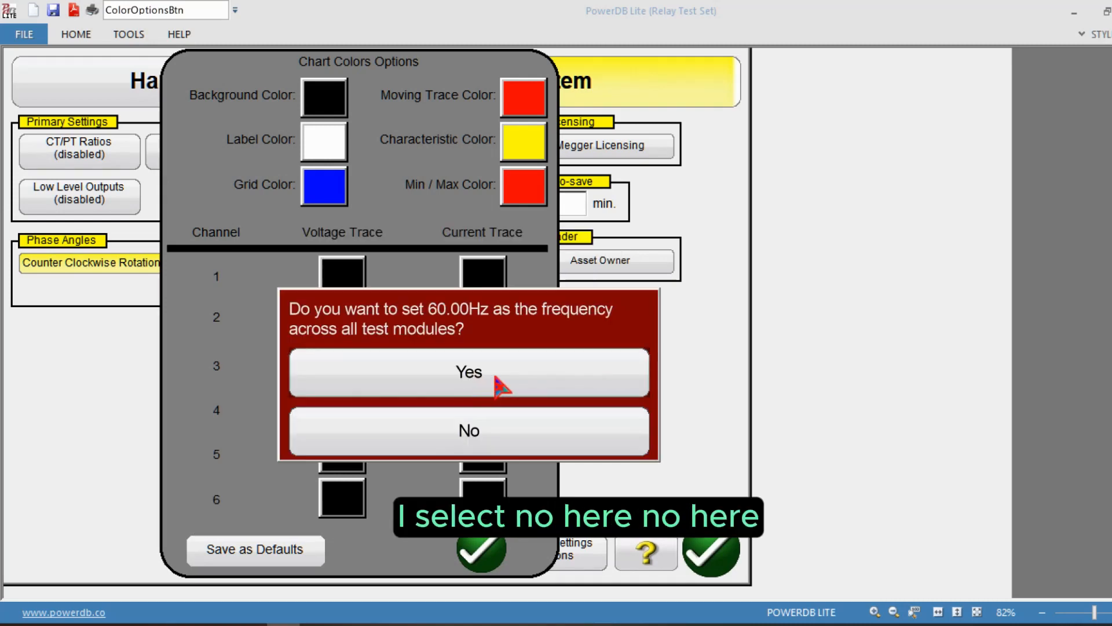
click(516, 433)
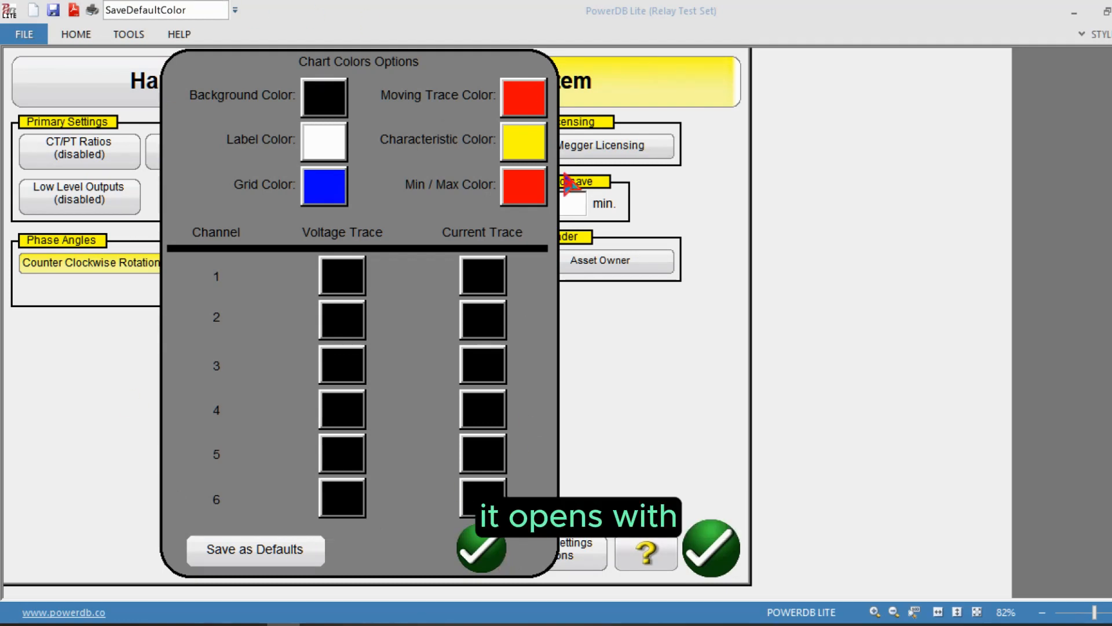
click(480, 557)
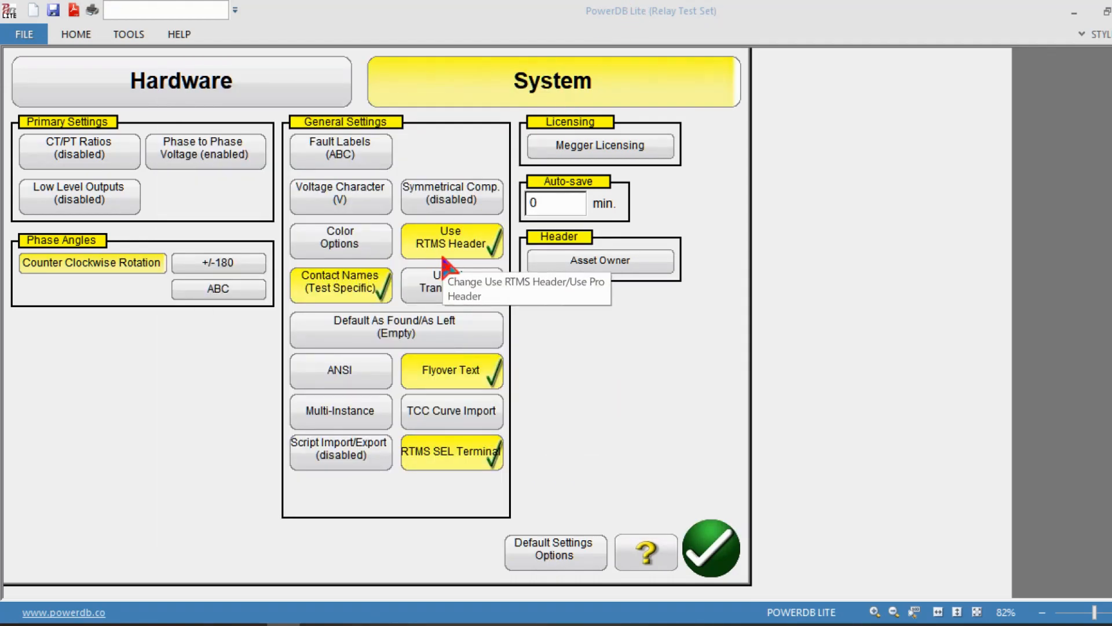
Toggle the General Settings header option between PRO Header and RTMS Header, ending on RTMS Header
click(462, 248)
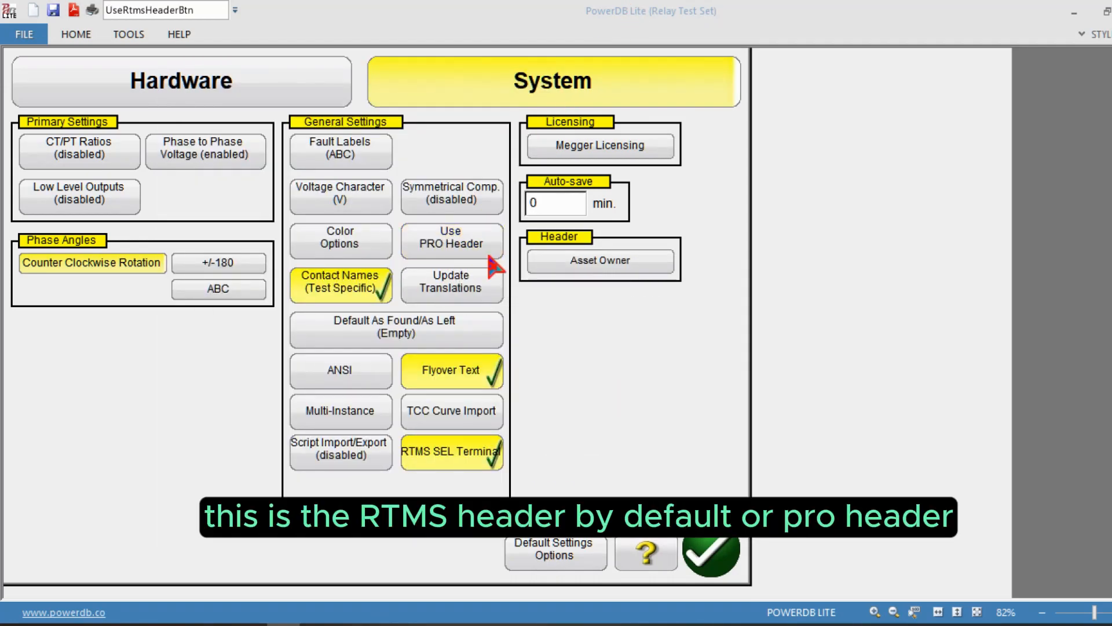
click(464, 250)
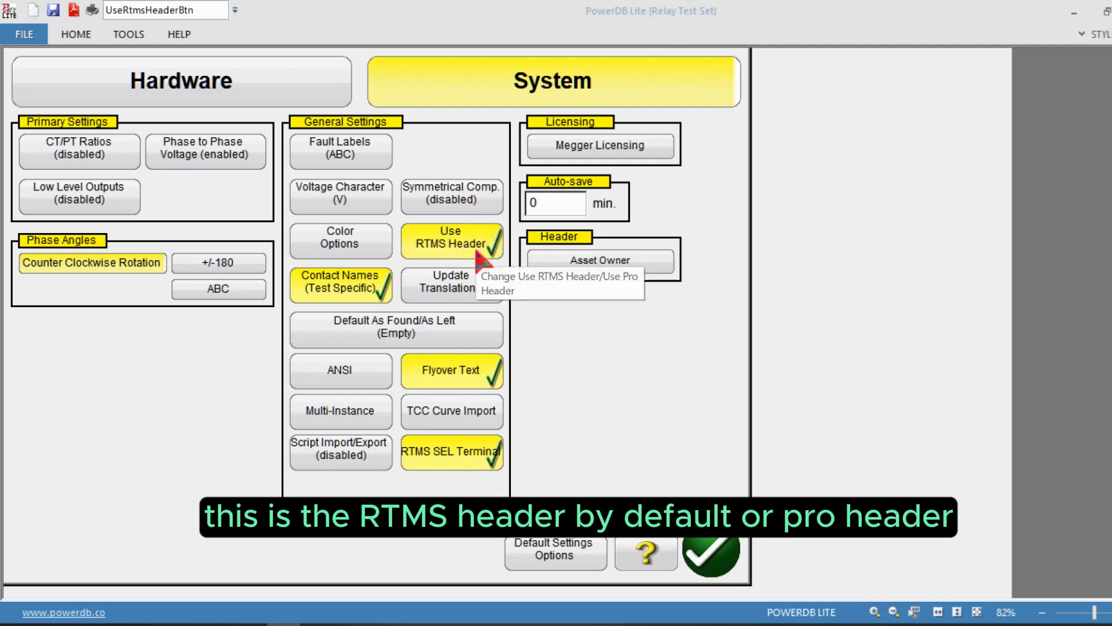
click(476, 257)
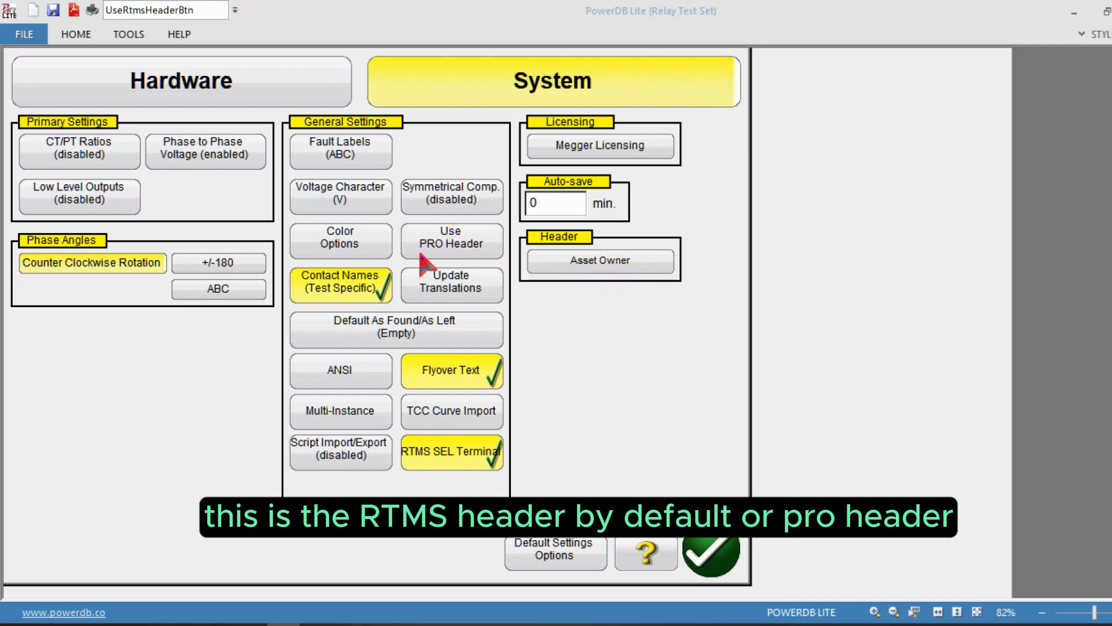
click(472, 251)
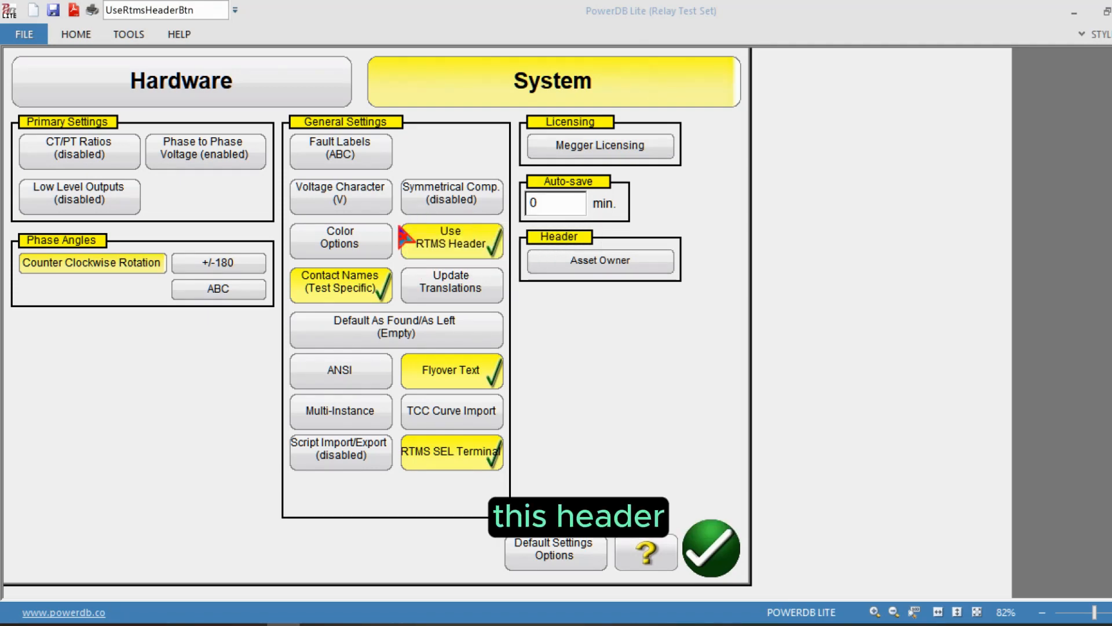
Accept the configuration, open the relay test report to examine its header, and return to the home test screen
click(712, 549)
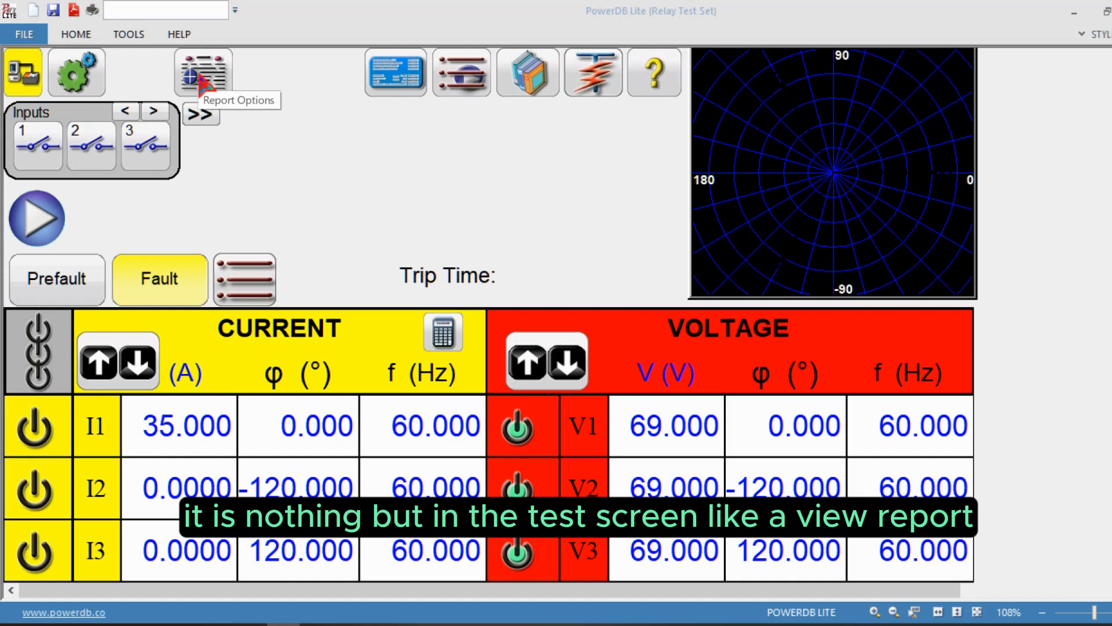
click(200, 75)
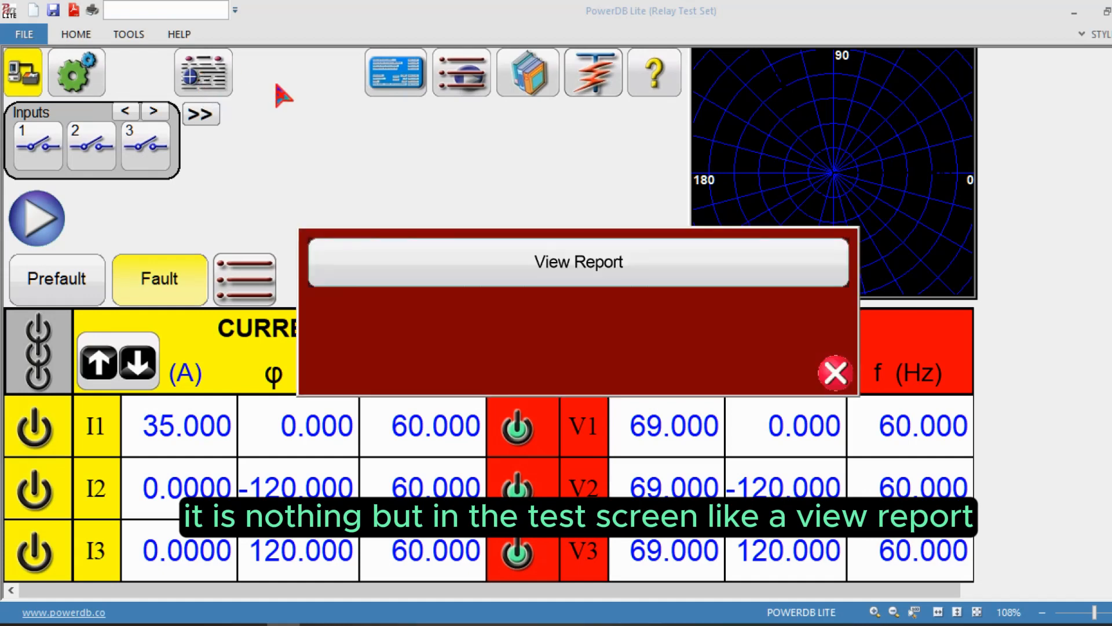
click(470, 256)
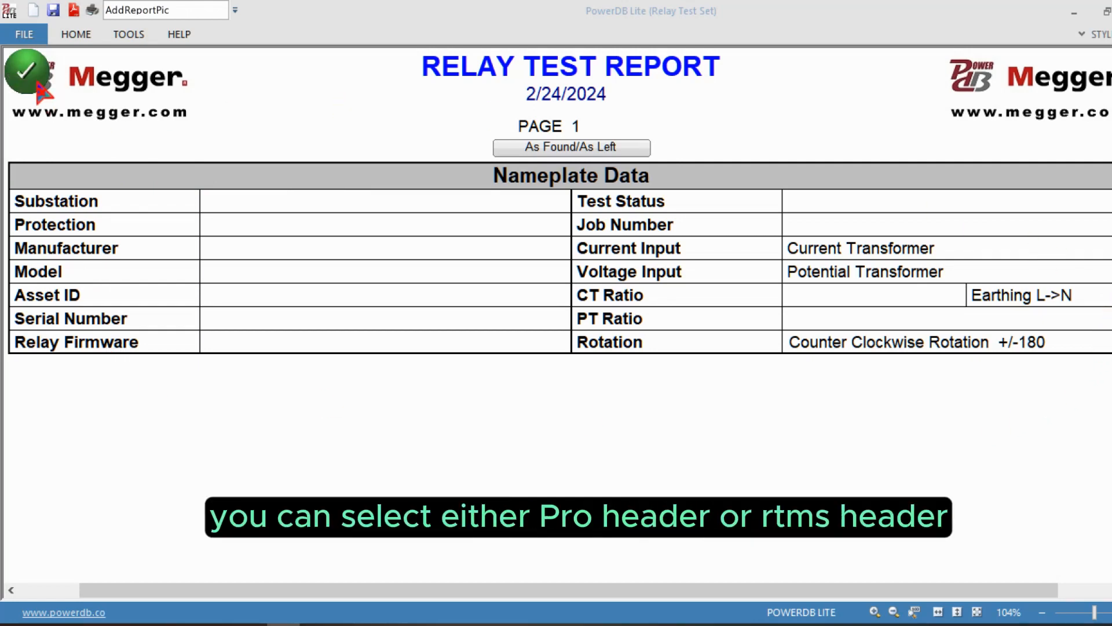
click(267, 58)
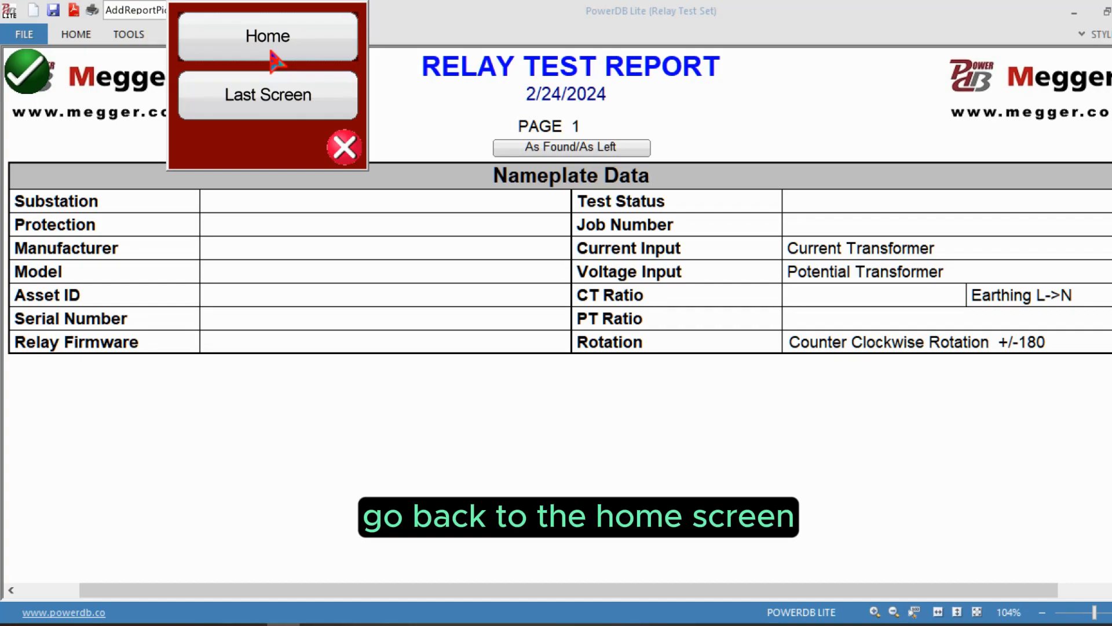
click(277, 36)
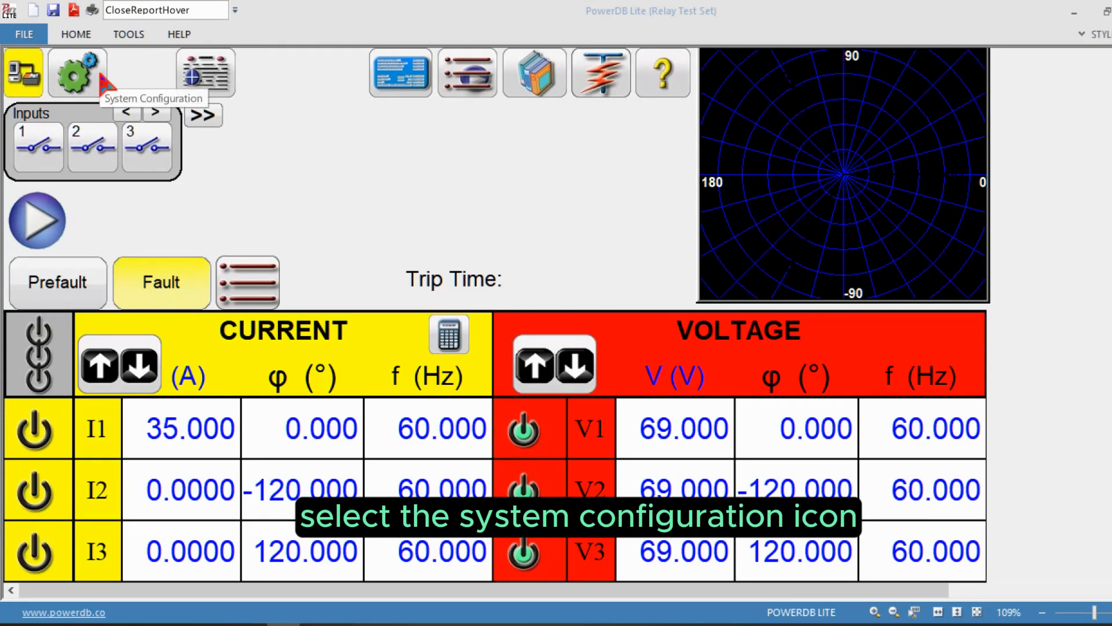
Reopen the System configuration page and toggle Contact Names between Test Specific and Global, ending on Test Specific
click(98, 71)
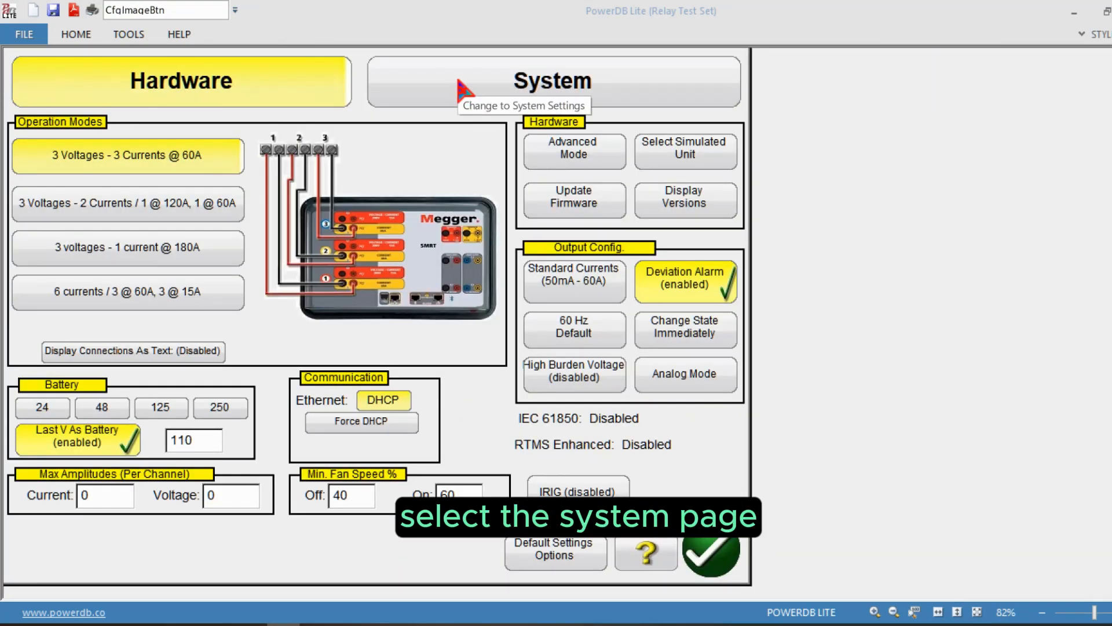
click(457, 87)
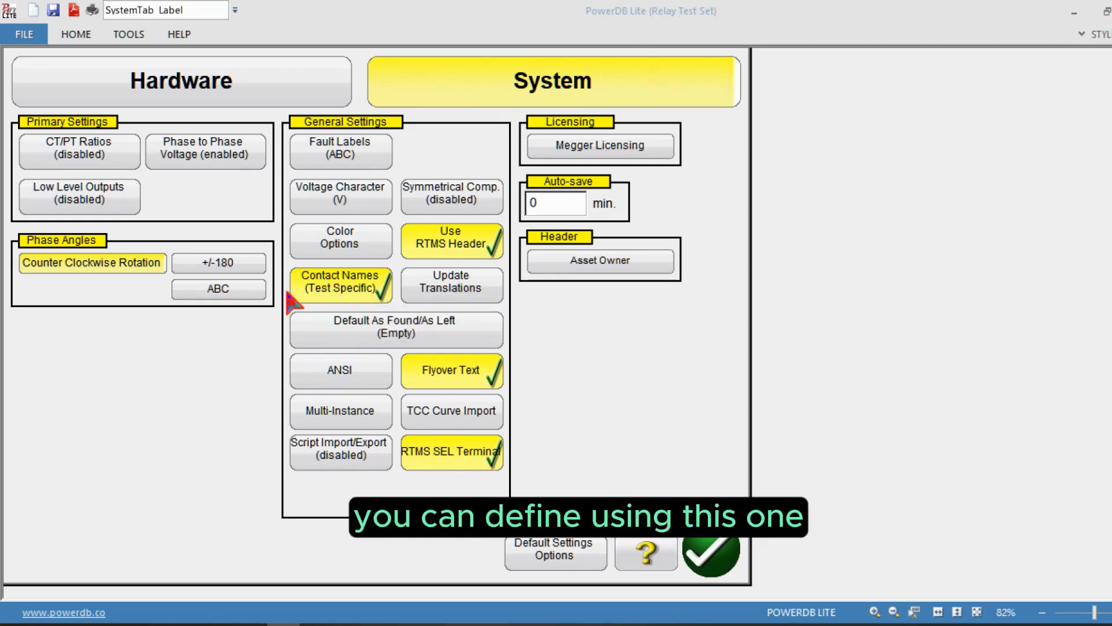
click(346, 299)
click(319, 298)
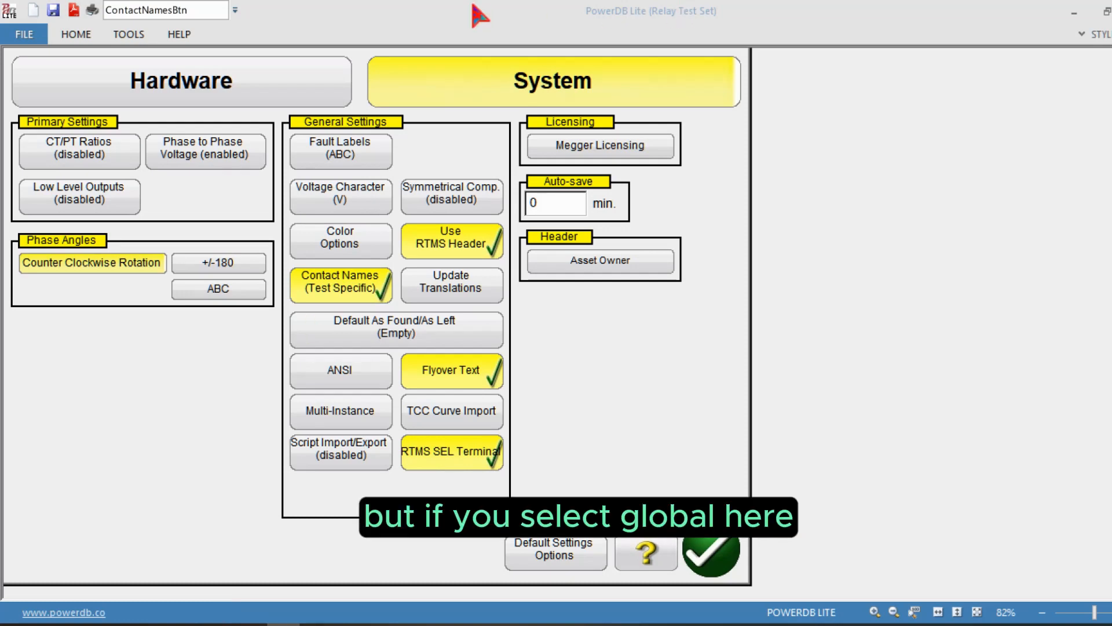
click(373, 292)
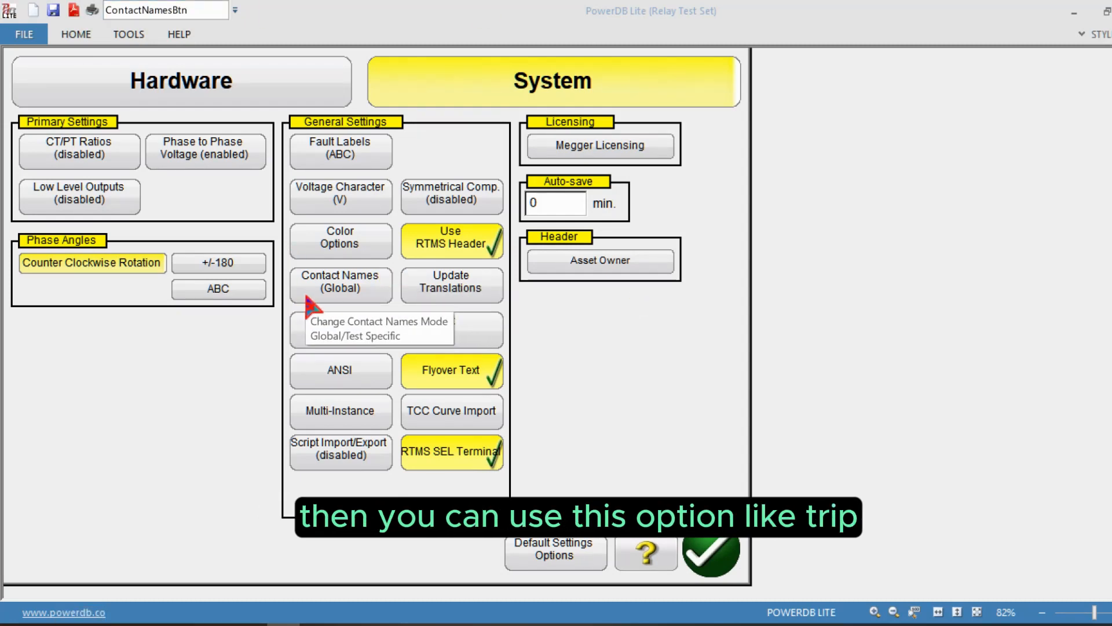
click(329, 296)
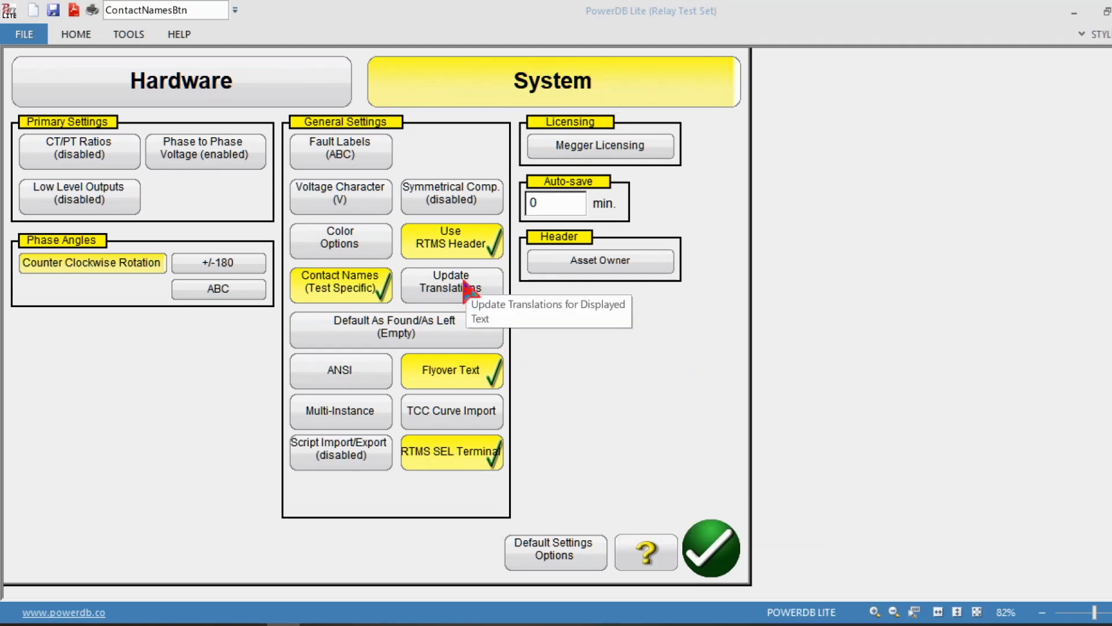
Choose ANSI from the IEC/ANSI standard options, and switch Multi-Instance on and back off
click(355, 379)
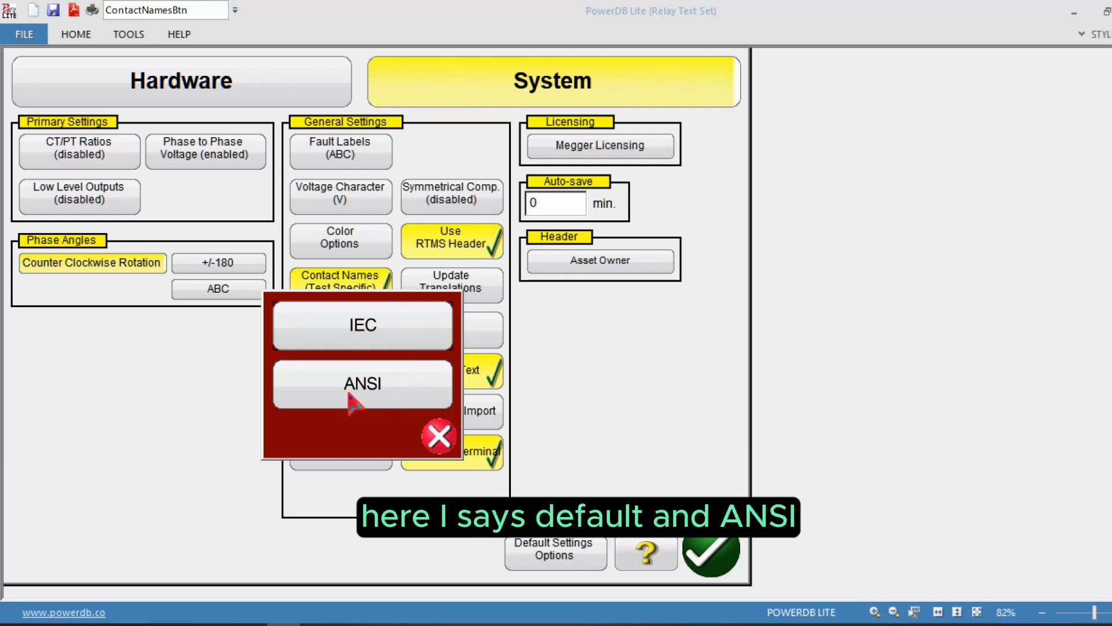
click(395, 395)
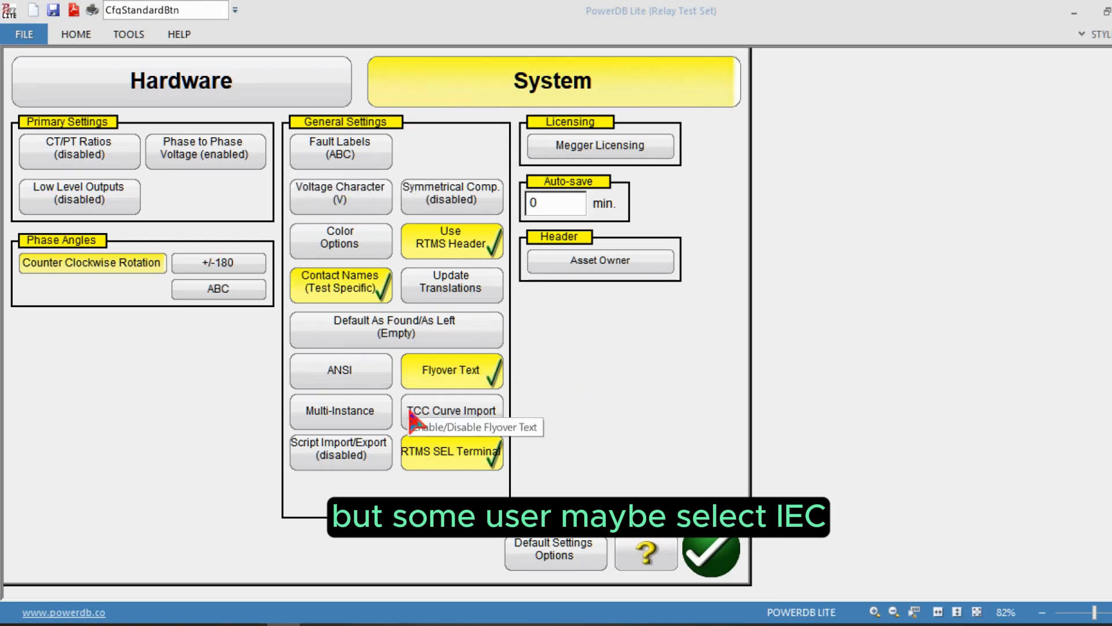
click(372, 423)
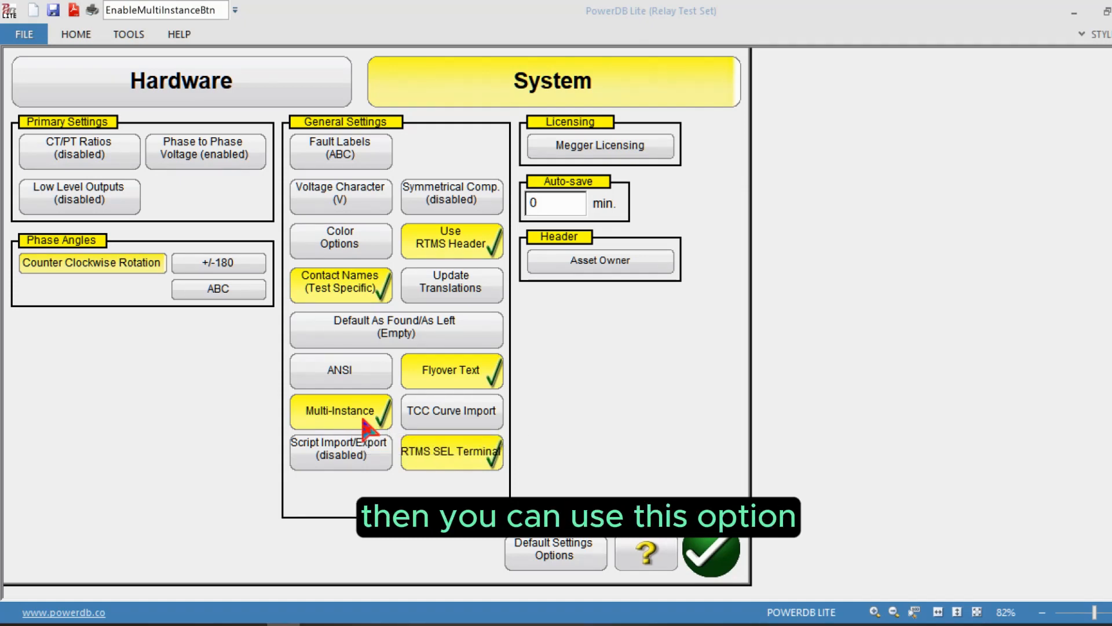
click(364, 423)
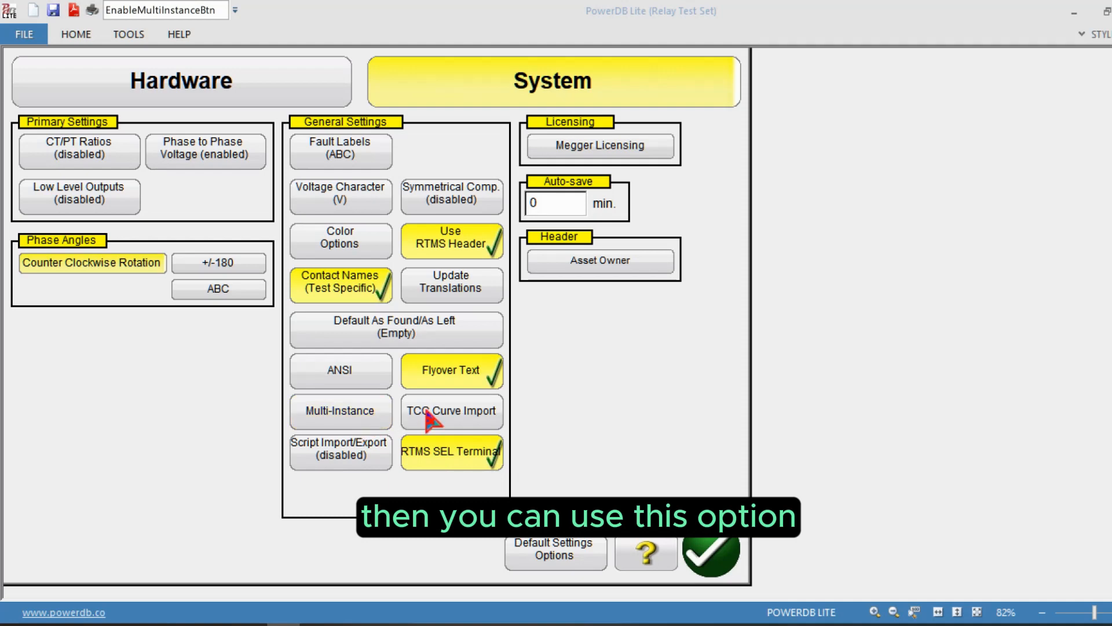
Open and cancel the TCC curve file import, and toggle Script Import/Export between enabled and disabled, ending on disabled
click(473, 426)
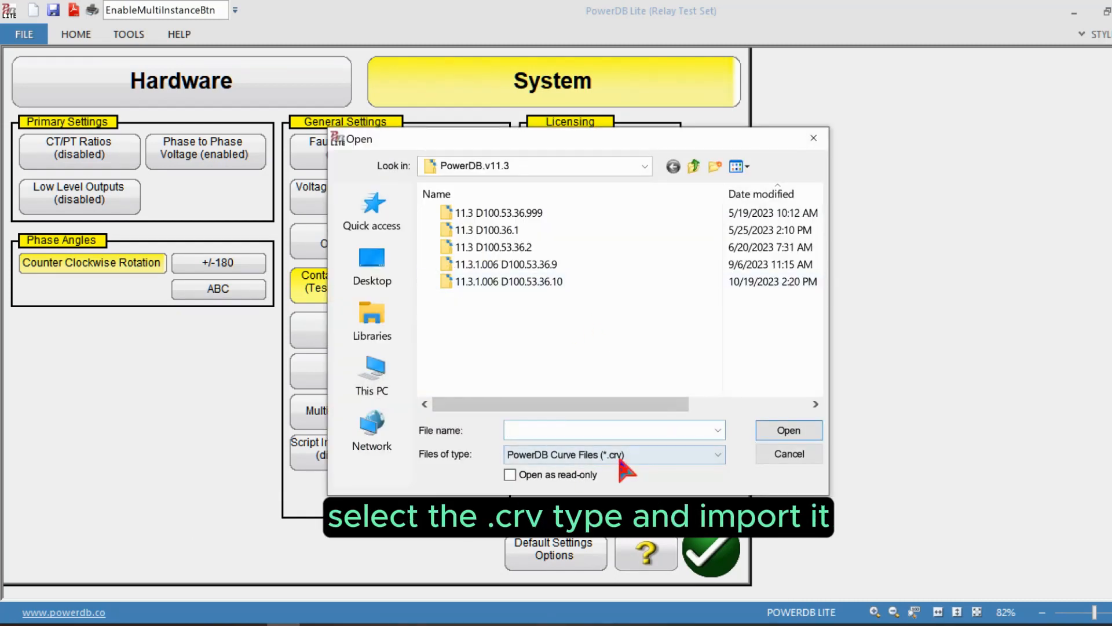
click(791, 459)
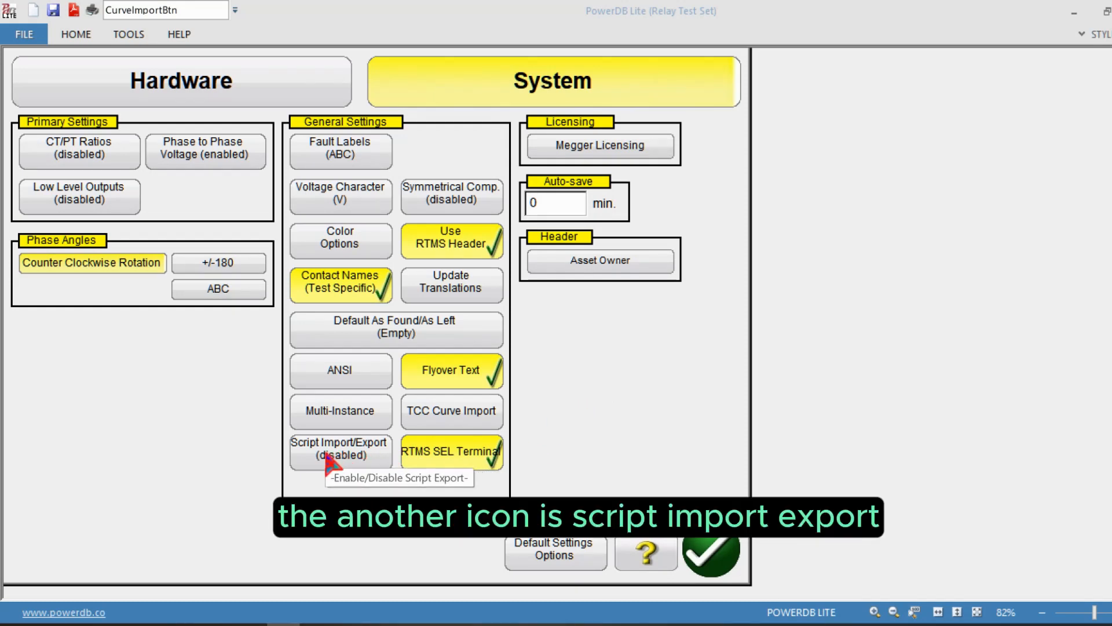
click(366, 458)
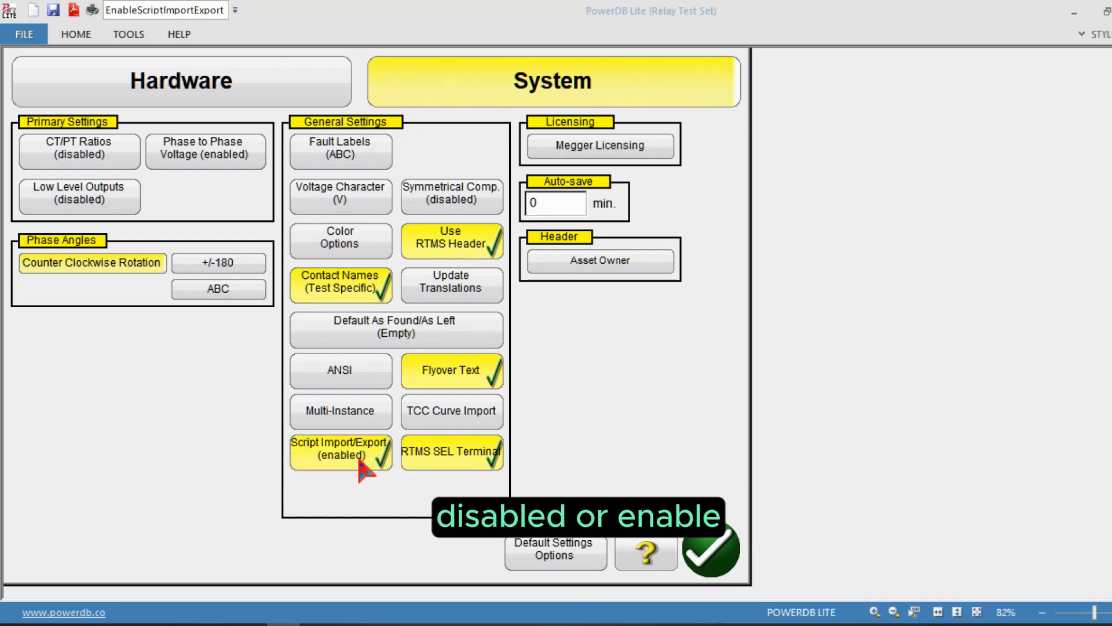
click(367, 462)
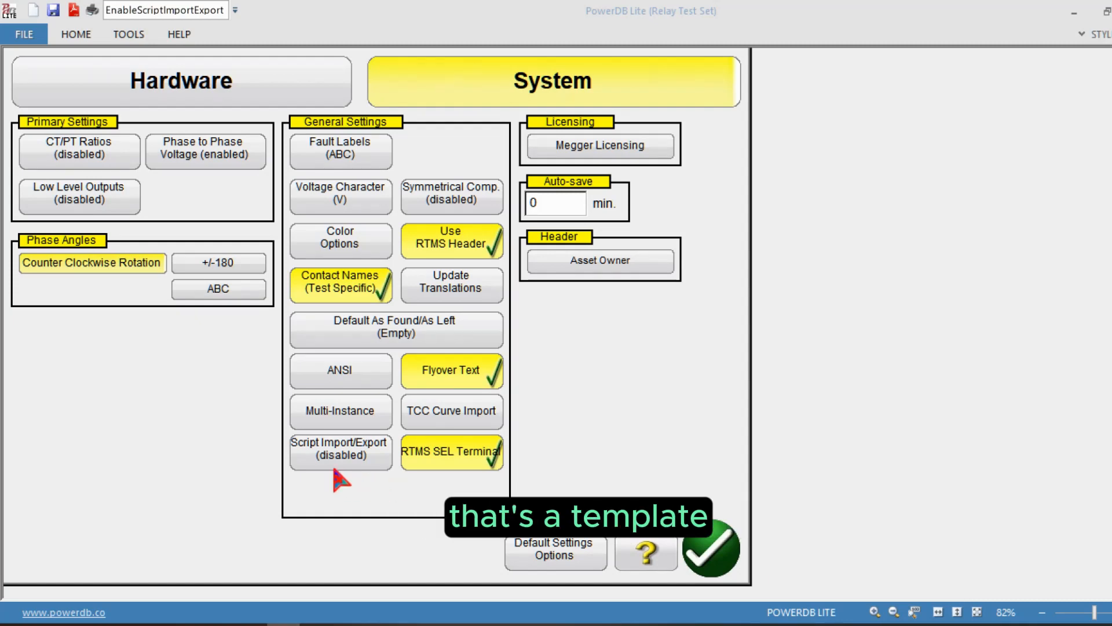
click(367, 465)
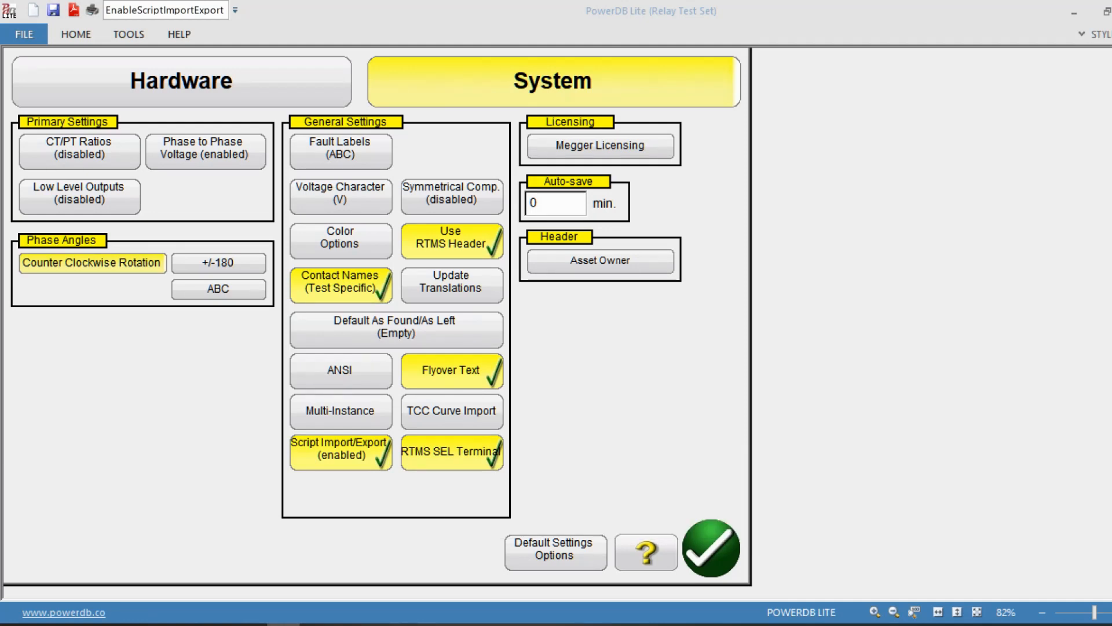
click(350, 465)
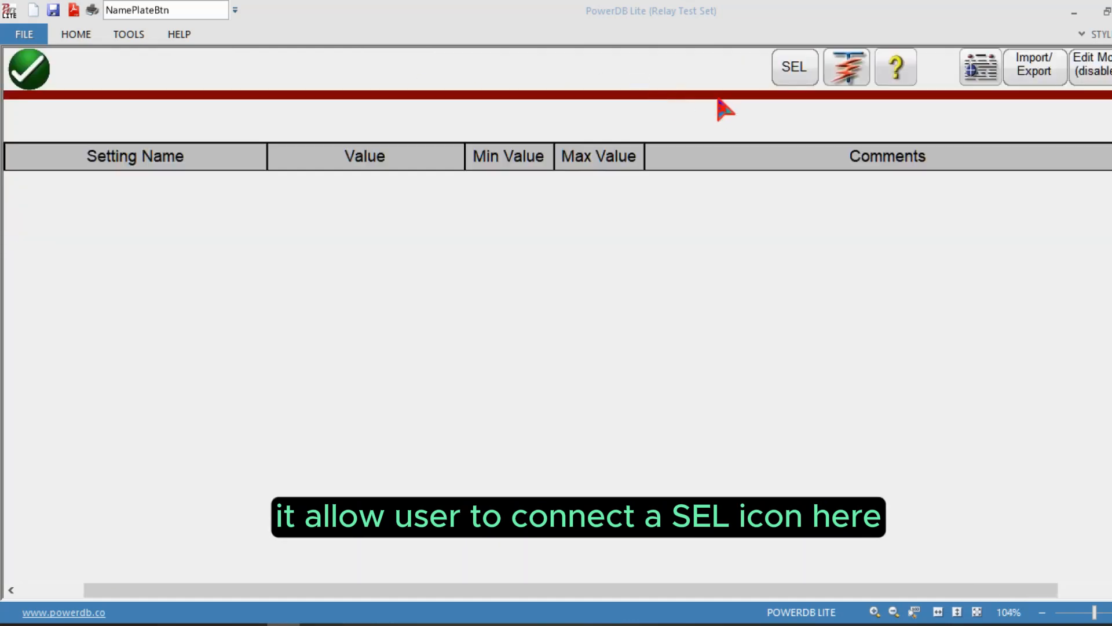
Look at the RTMS SEL Terminal setup from the relay settings screen, close it, and return to the System configuration page
click(811, 82)
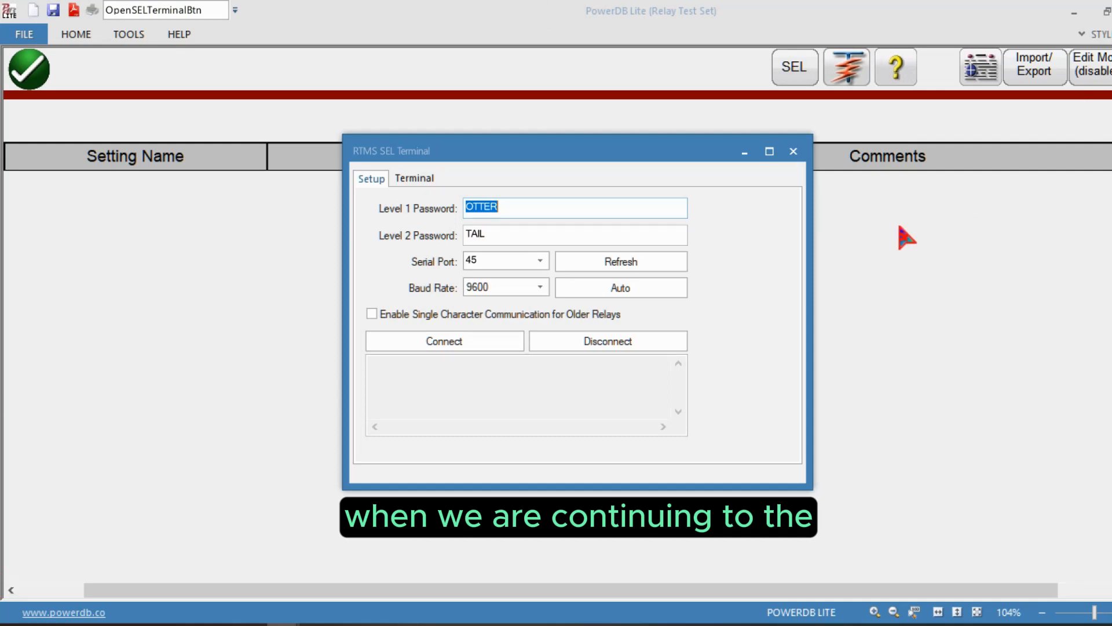
click(793, 152)
click(29, 69)
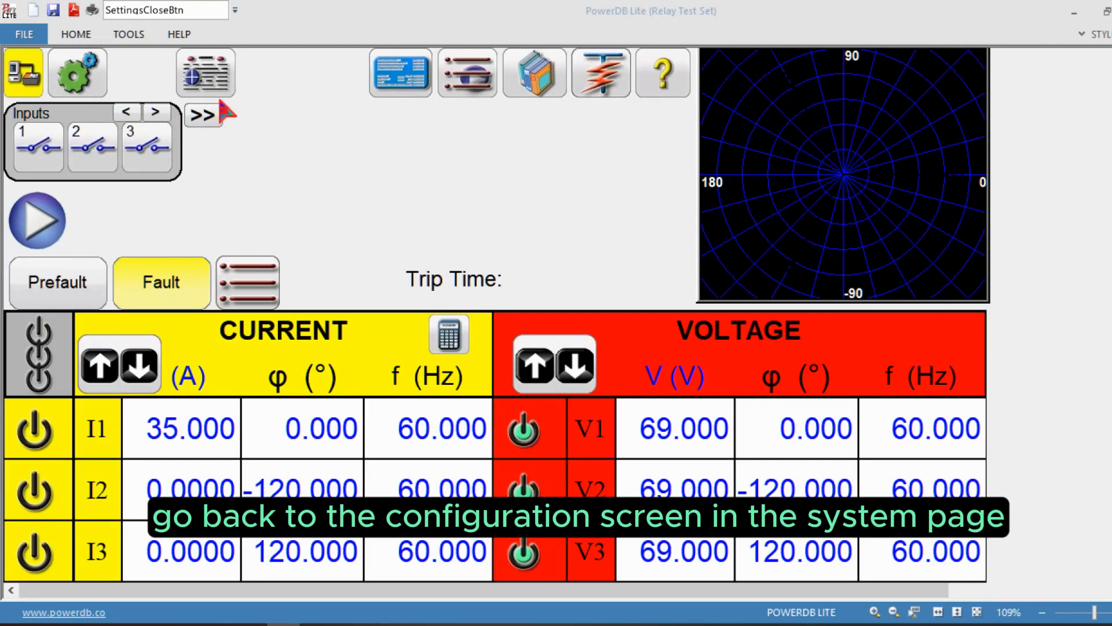
click(80, 83)
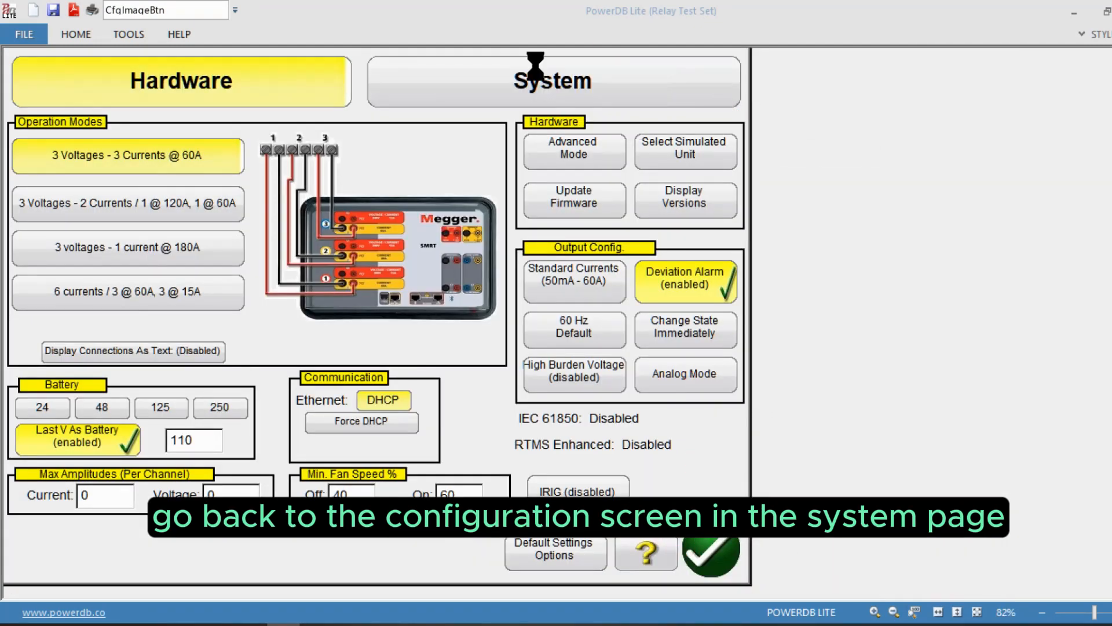
click(531, 84)
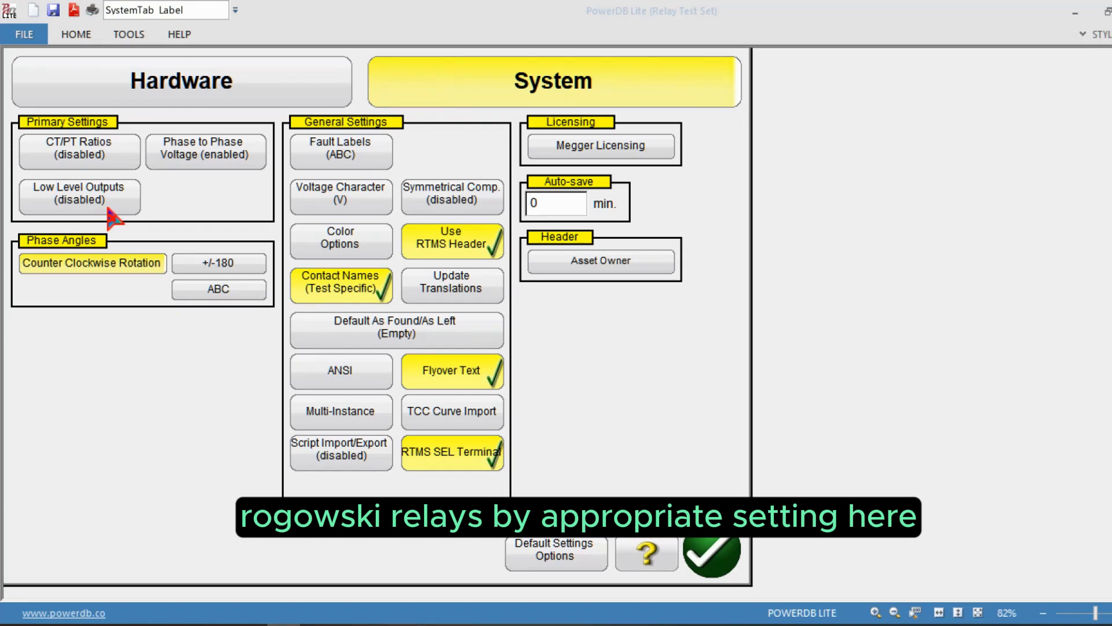
Open the CT/PT Ratios settings and enable both Primary Current and Primary Voltage
click(75, 153)
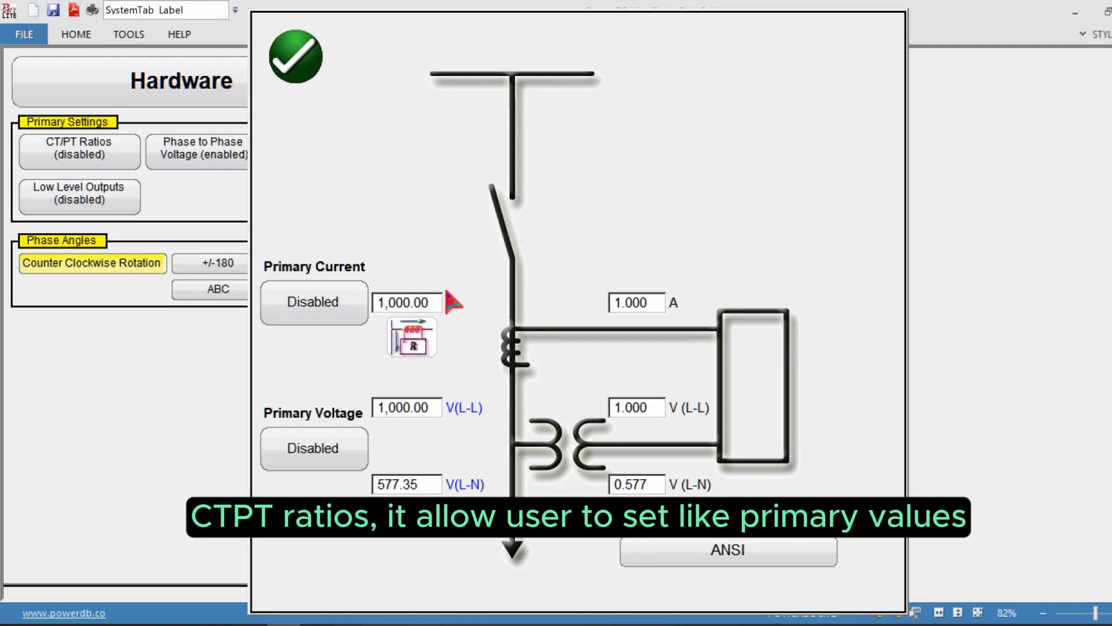
click(324, 313)
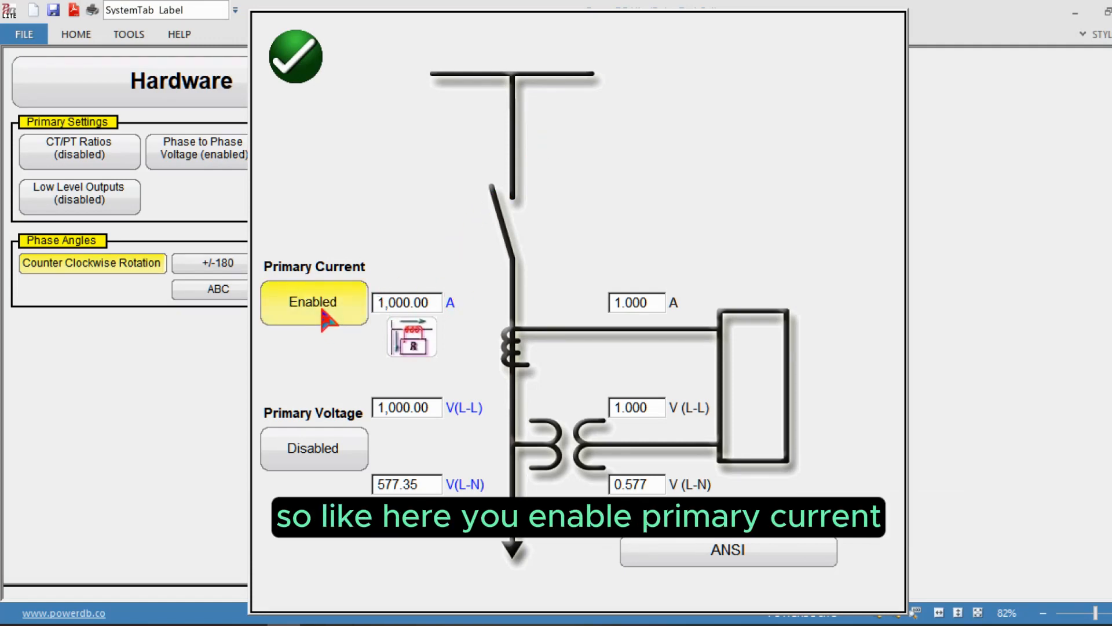
click(326, 453)
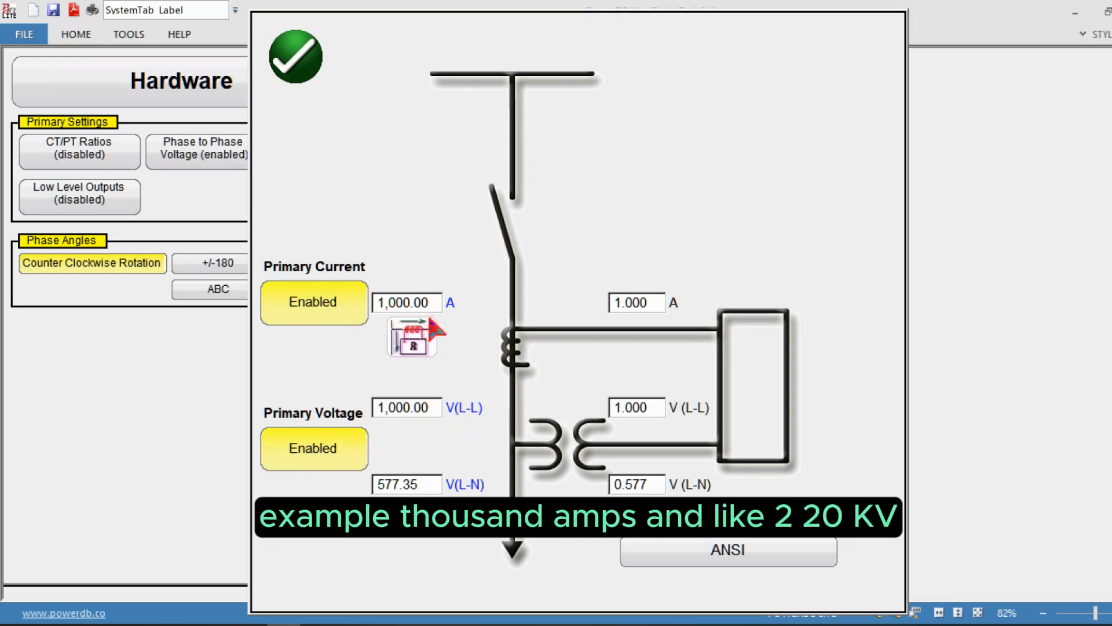
Set the line-to-line primary voltage to 220000 V
click(446, 408)
click(499, 227)
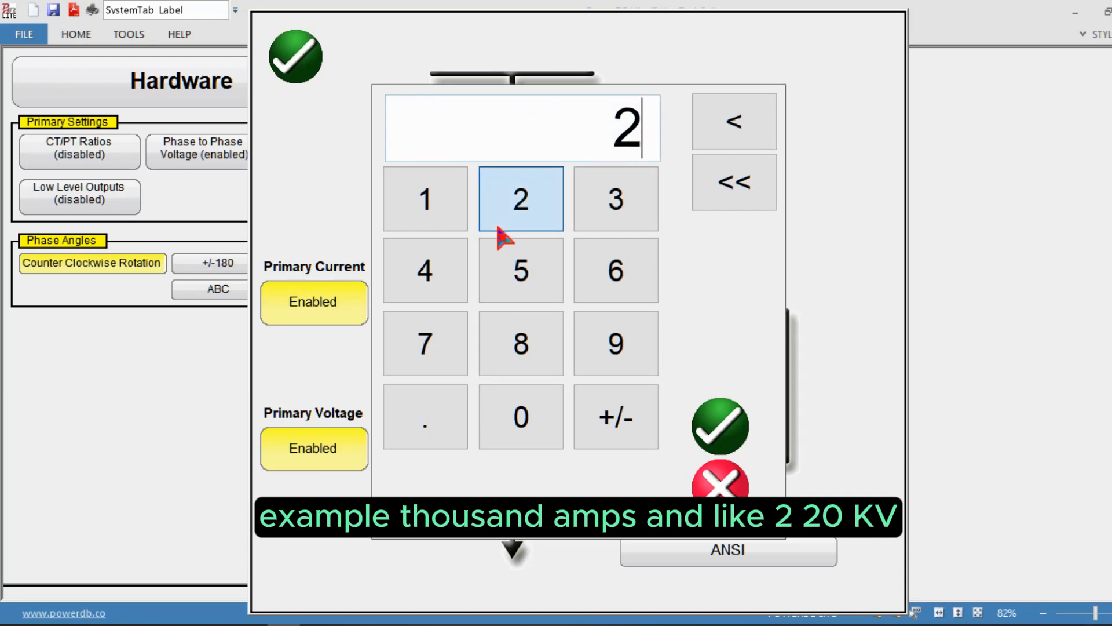
click(498, 228)
click(485, 410)
double_click(485, 410)
click(486, 411)
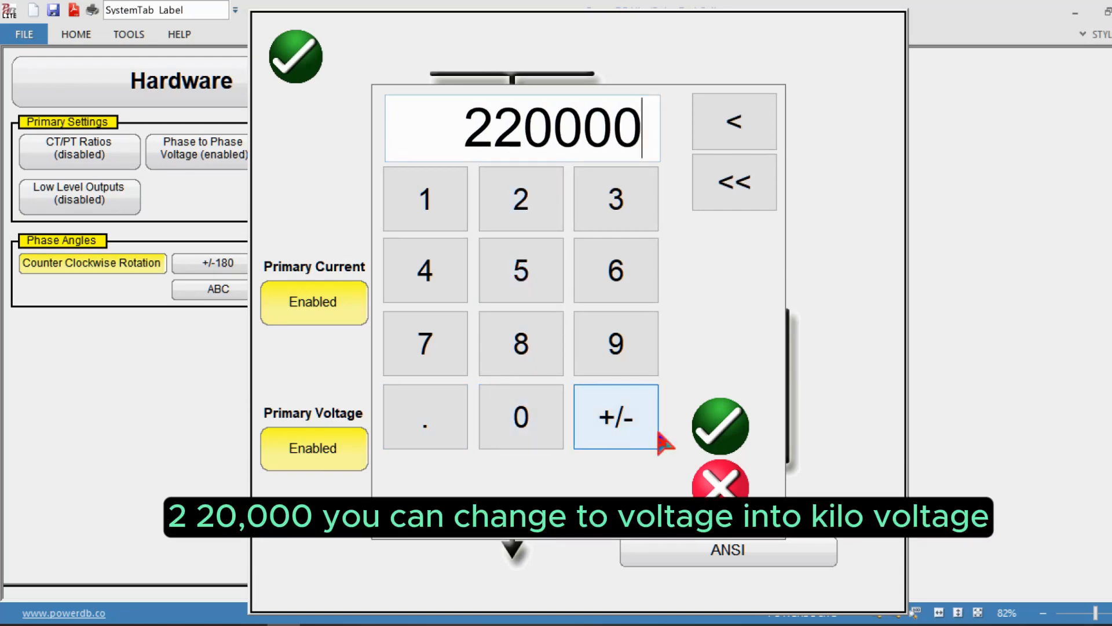
click(720, 427)
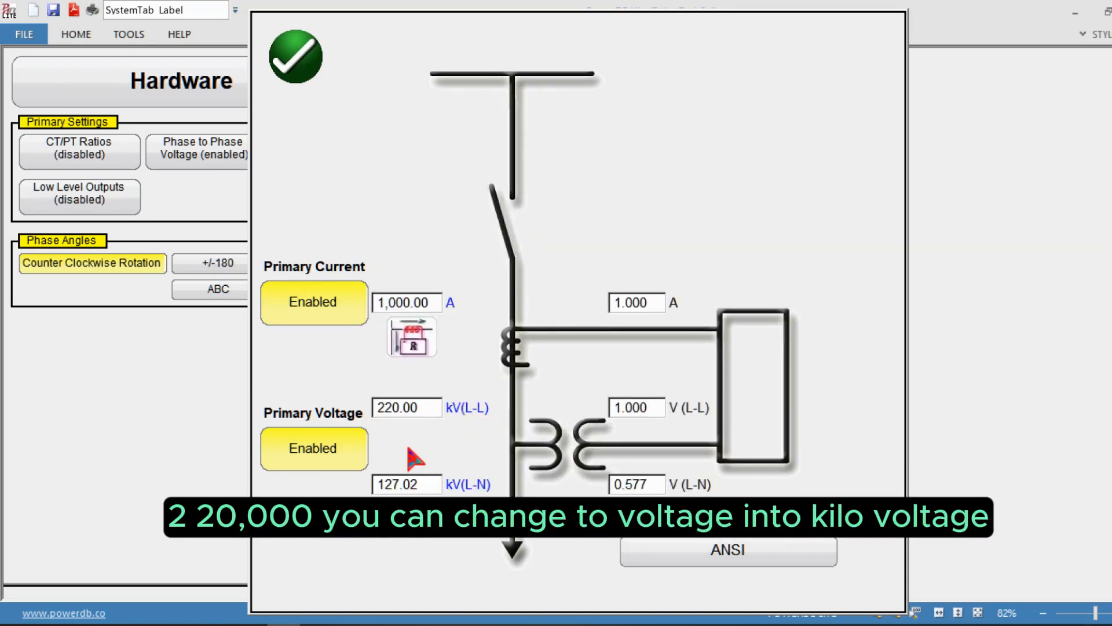
Set the line-to-line secondary voltage to 120 V
click(657, 407)
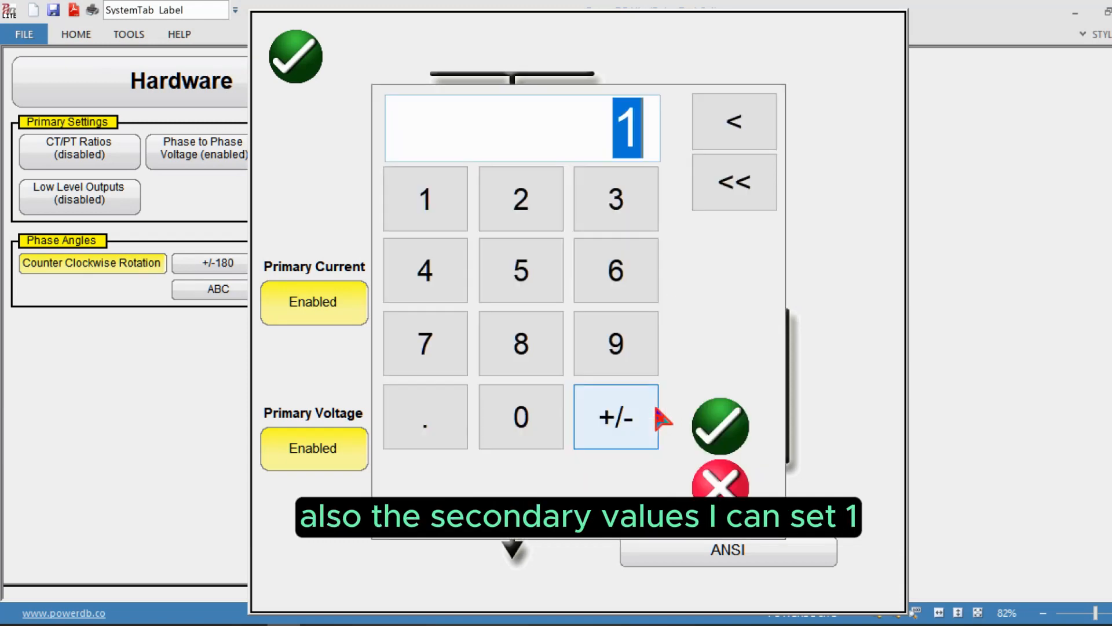
click(532, 217)
click(521, 441)
click(721, 429)
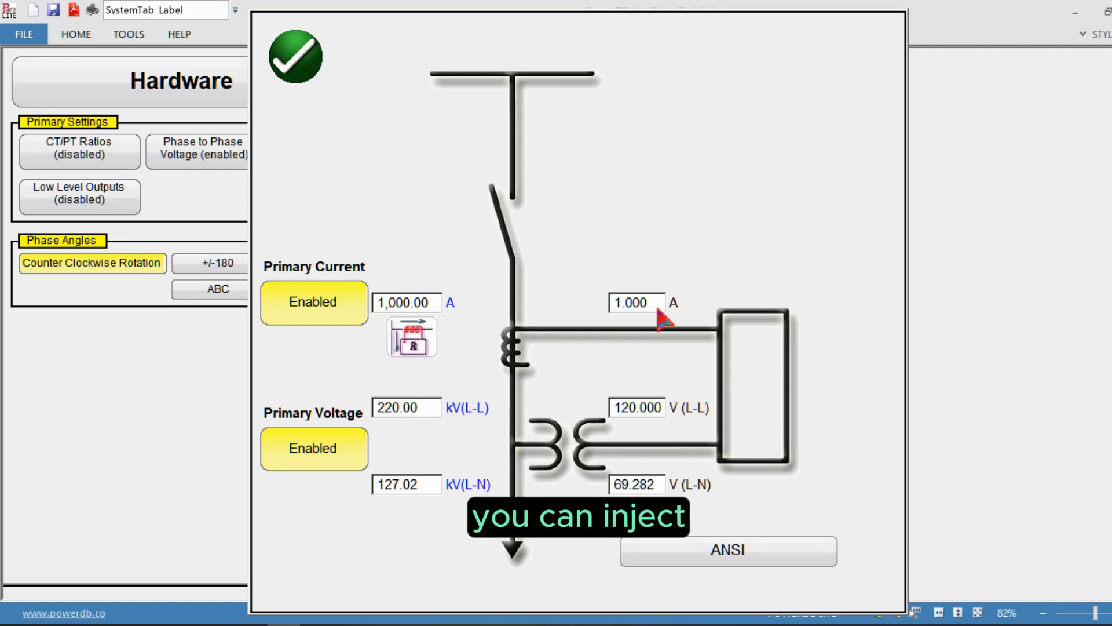
Switch the CT/PT diagram standard to IEC and back to ANSI, and change the primary current unit to kA
click(748, 549)
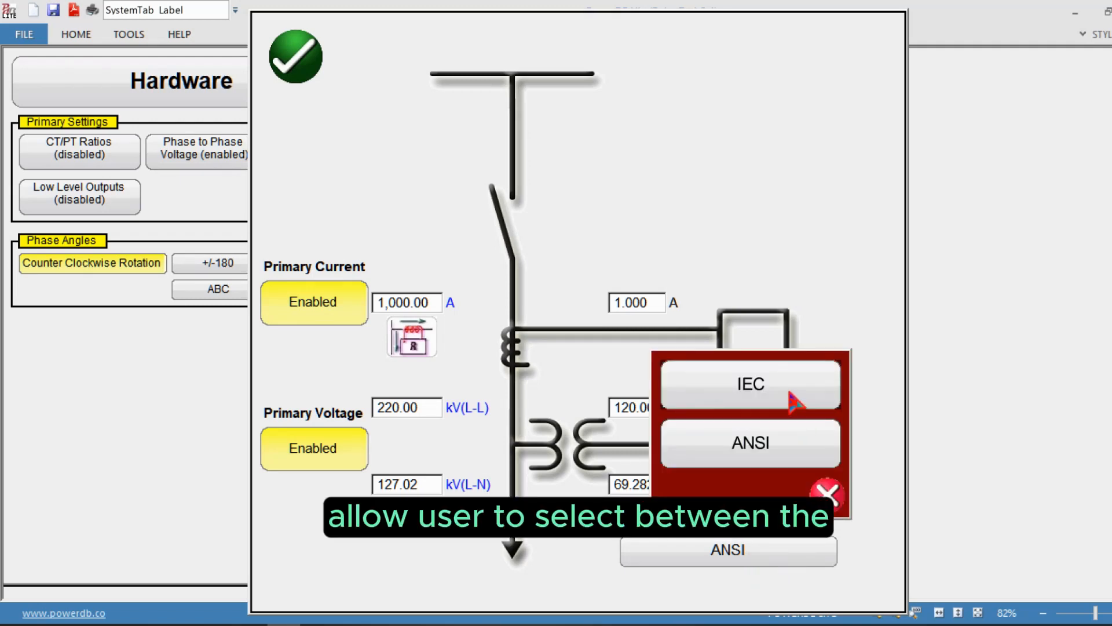
click(794, 400)
click(756, 547)
click(782, 455)
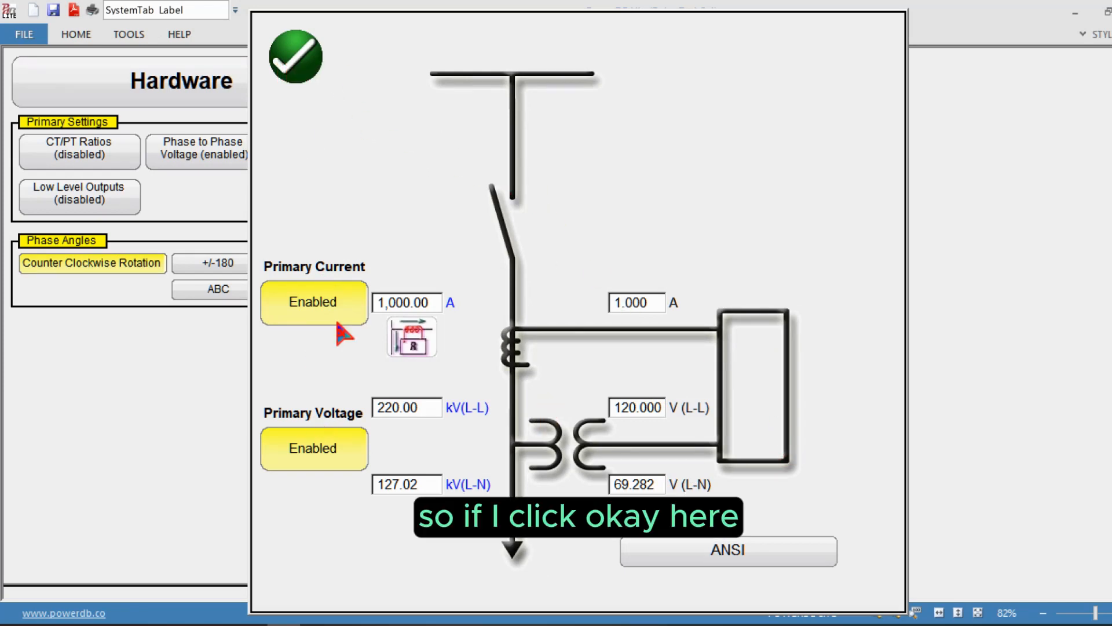
click(452, 307)
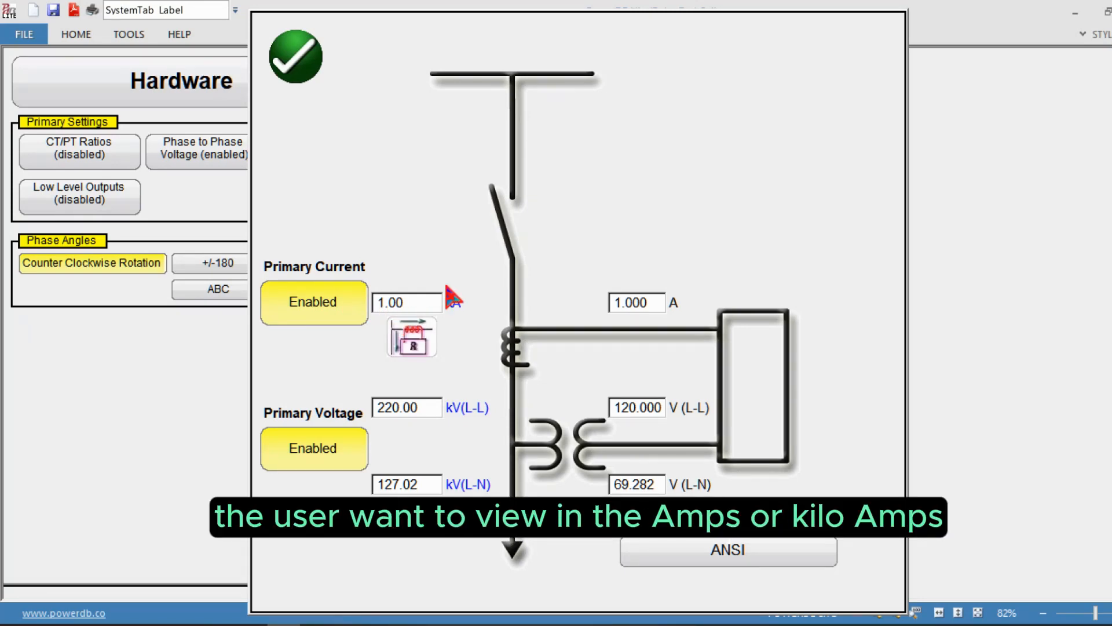
Apply the CT/PT ratio settings and, on the test screen, set all three phase currents to 1 kA
click(304, 67)
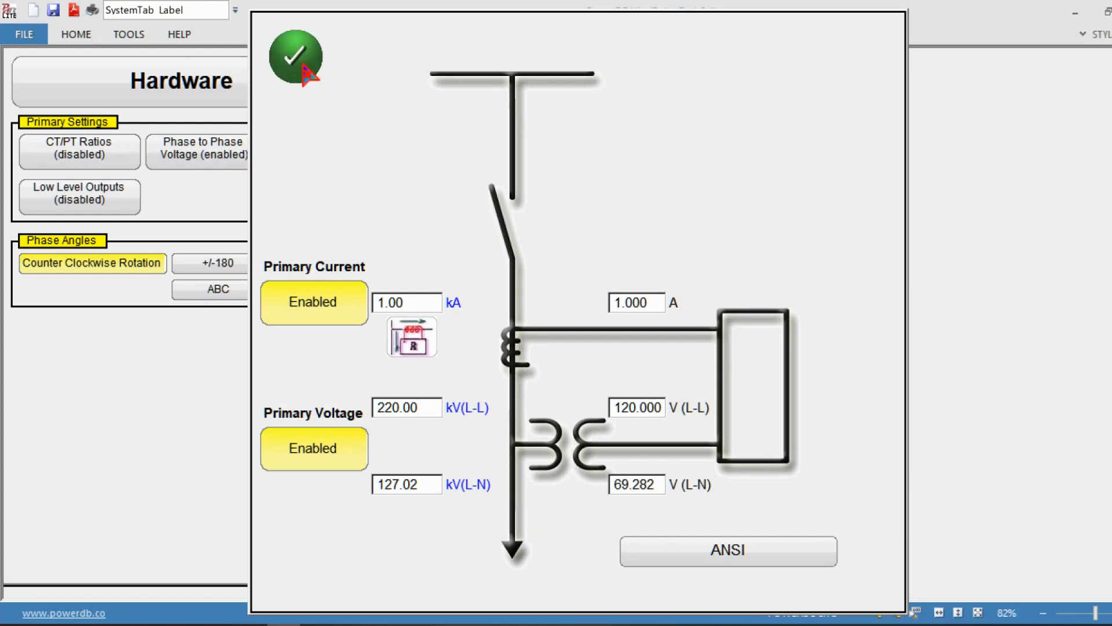
click(727, 553)
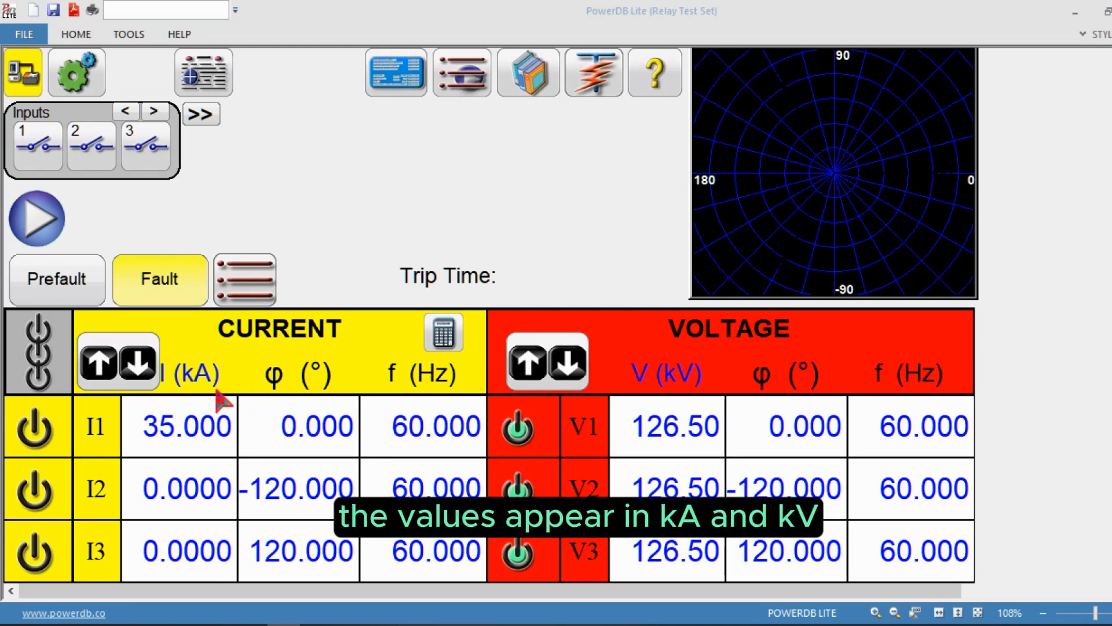
click(234, 430)
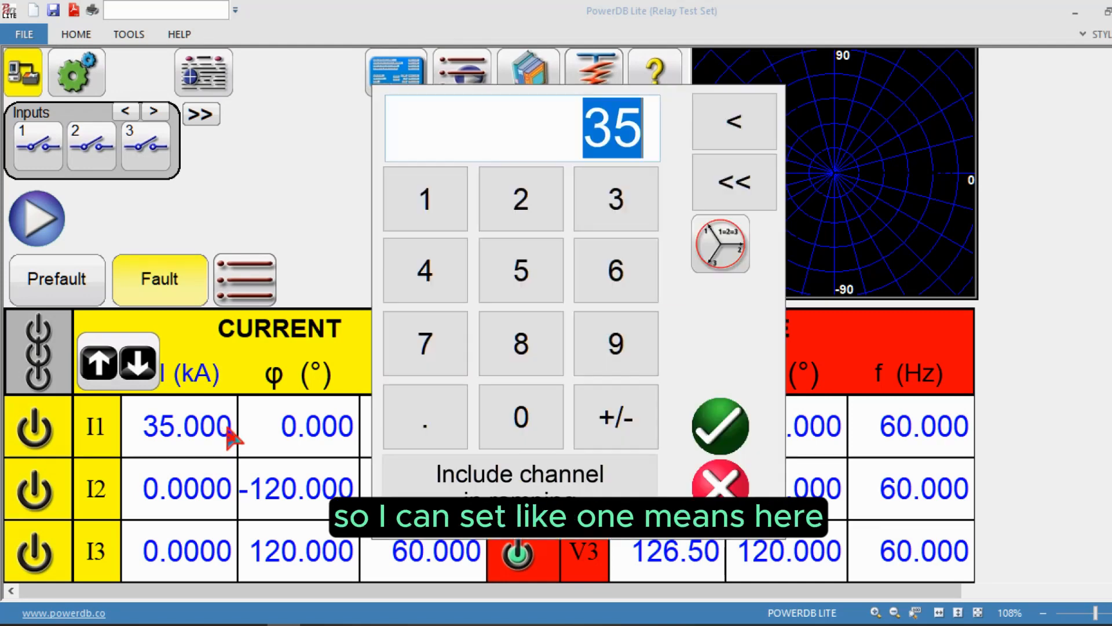
click(437, 192)
key(Return)
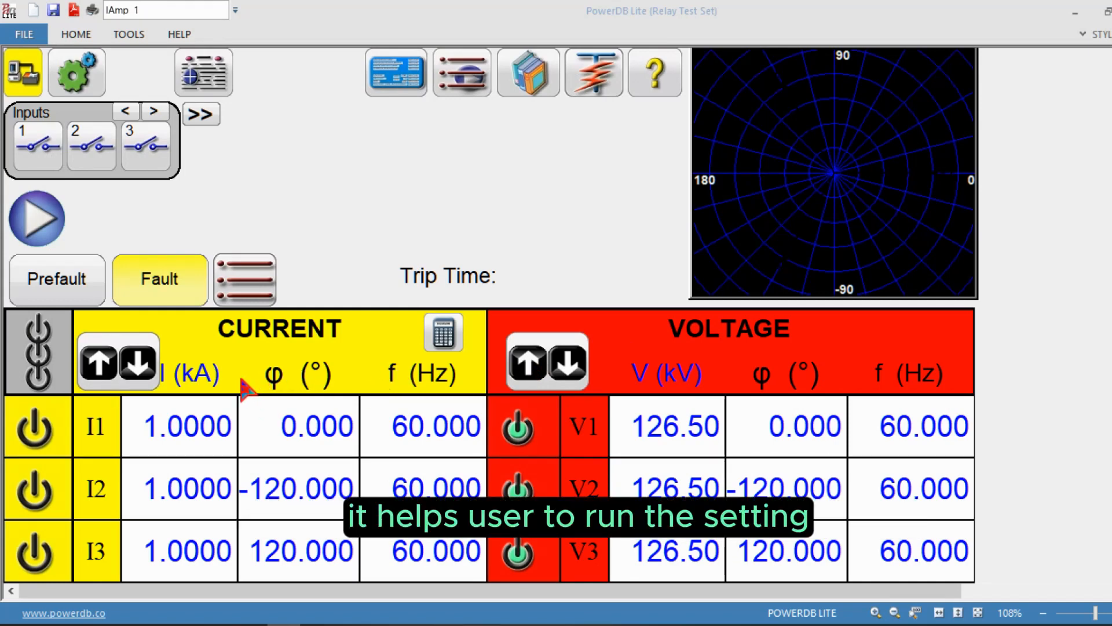
Switch the current and voltage display units between kA and A and between kV and V, ending with A and V
click(211, 385)
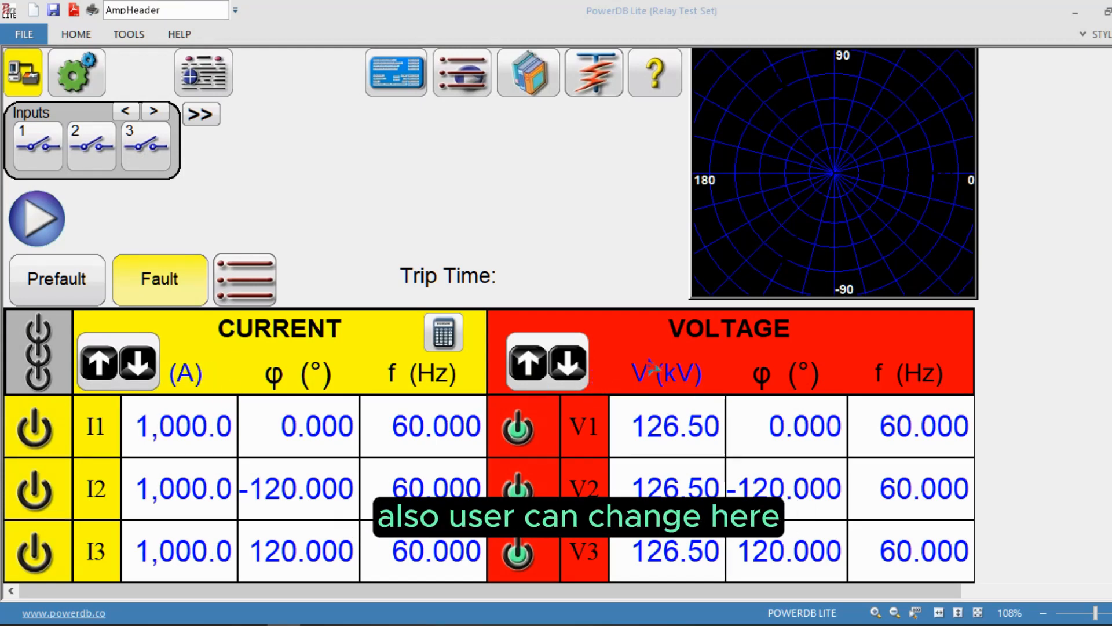
click(701, 380)
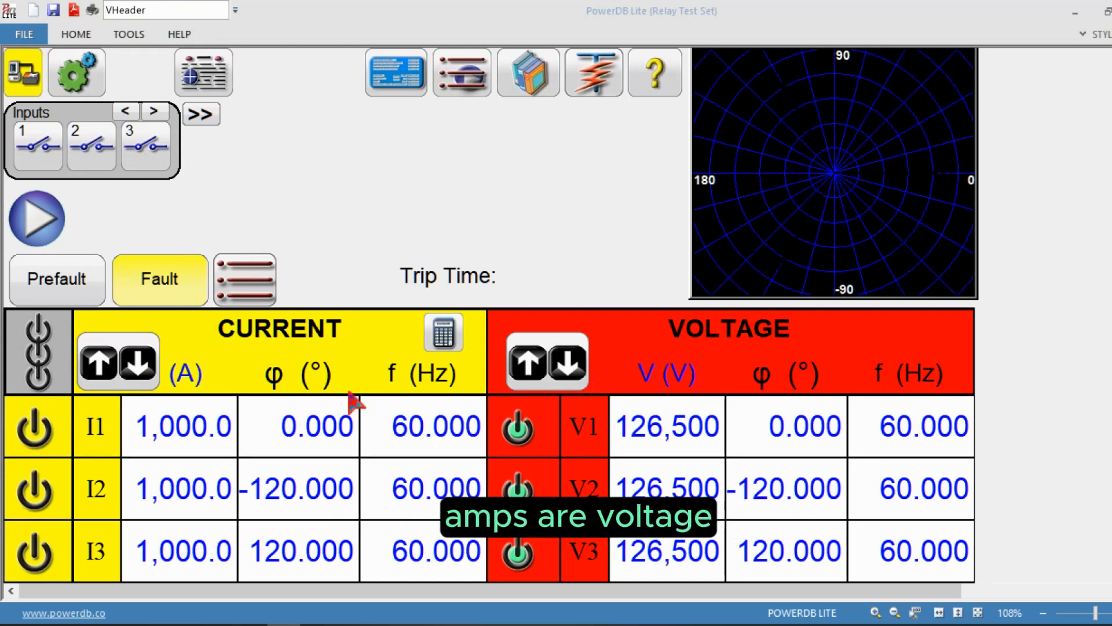
click(672, 384)
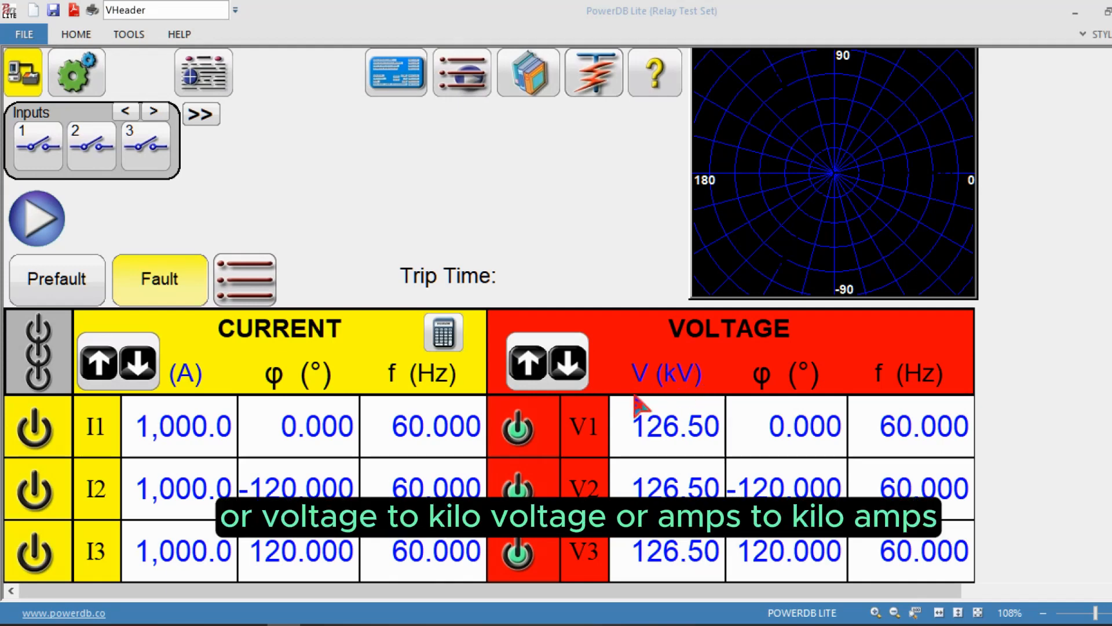
click(194, 385)
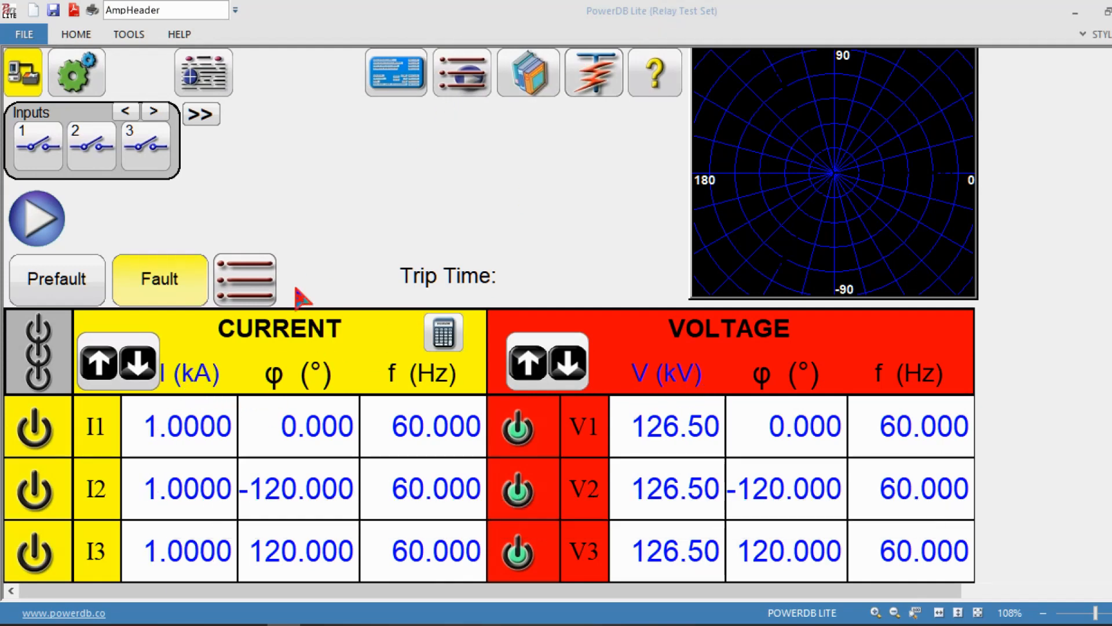
click(199, 379)
click(697, 385)
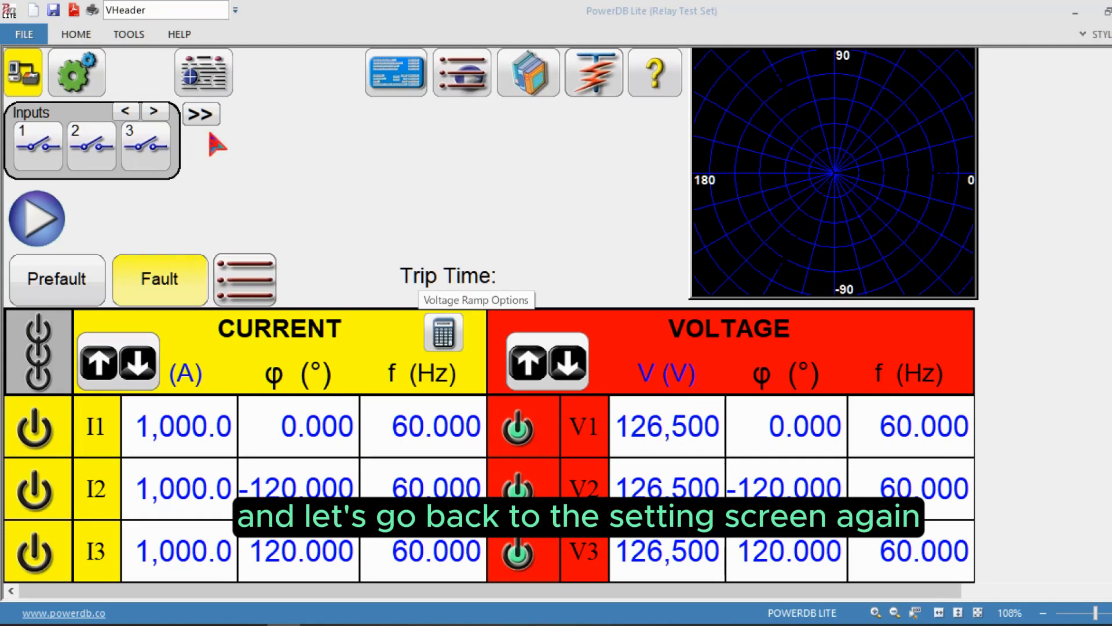
Reopen the CT/PT Ratios in the System configuration, disable both Primary Current and Primary Voltage, and confirm
click(73, 71)
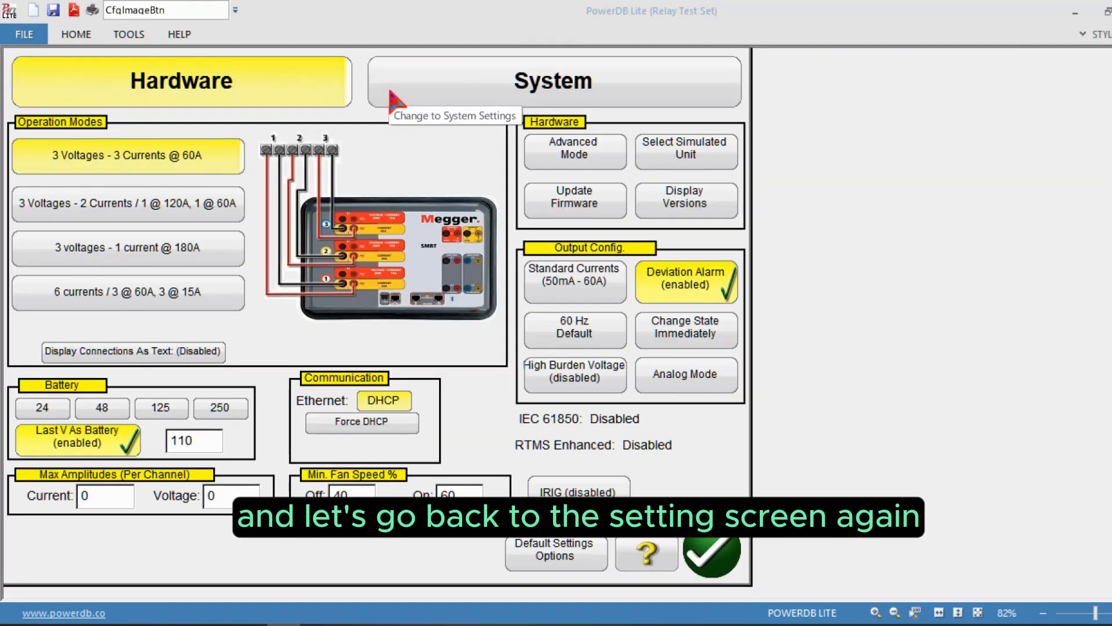
click(429, 78)
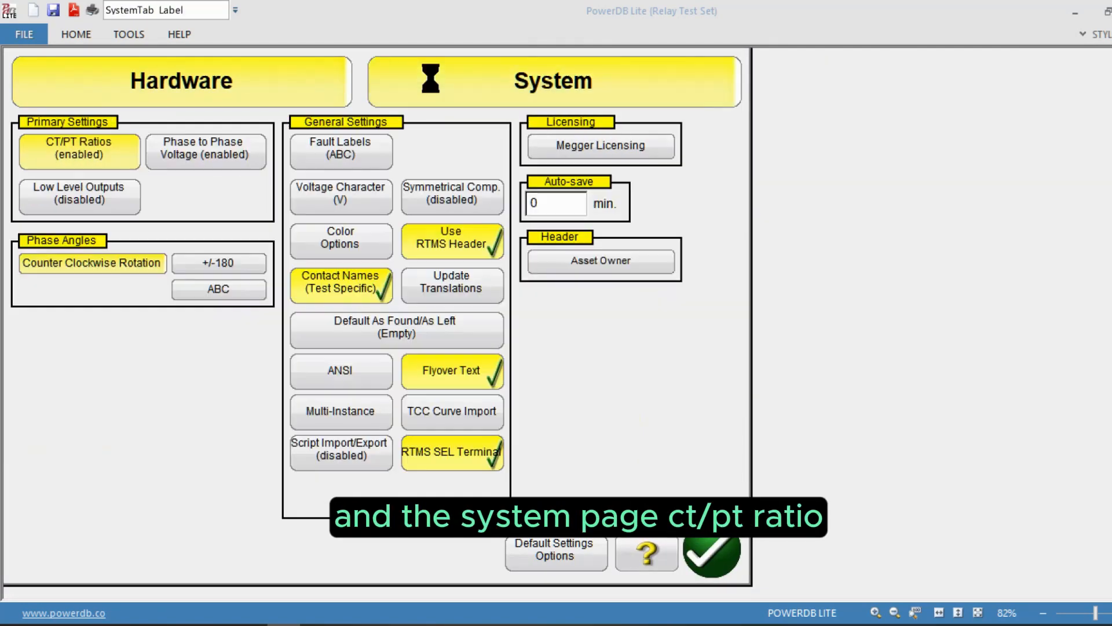
click(91, 156)
click(328, 299)
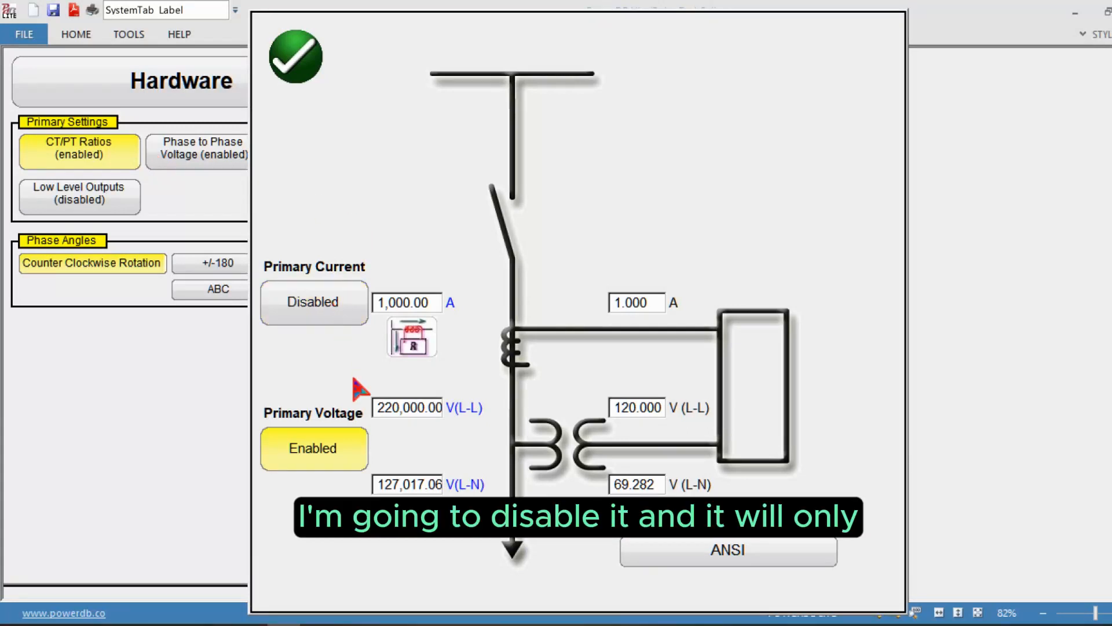
click(331, 447)
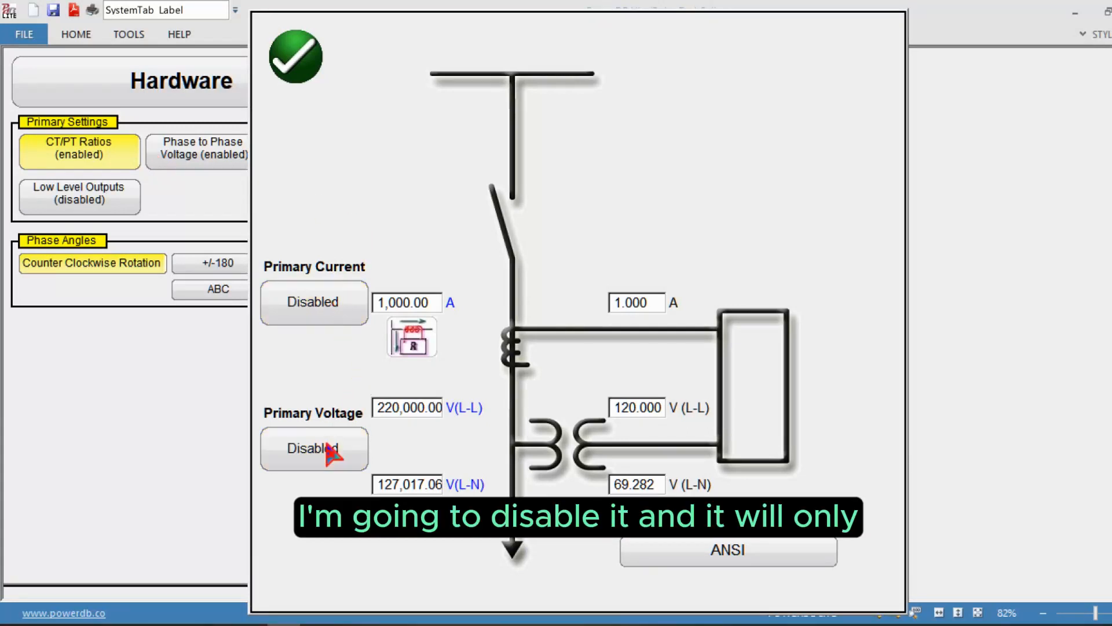
click(298, 73)
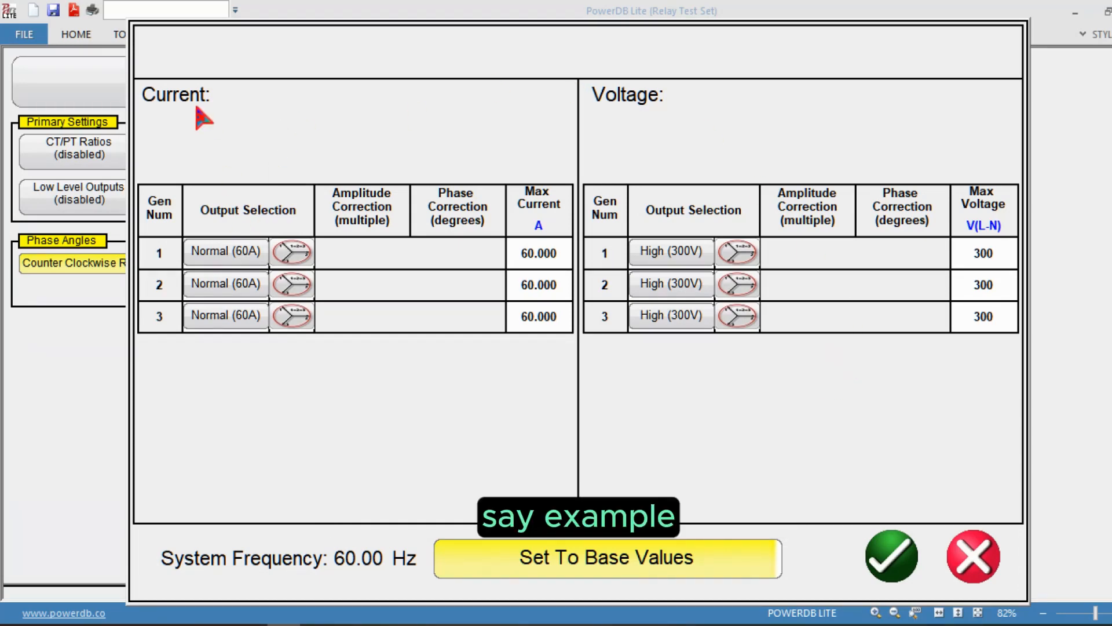
Set the first current generator's low level output to 2V Rogowski and copy it to all three current generators
click(226, 251)
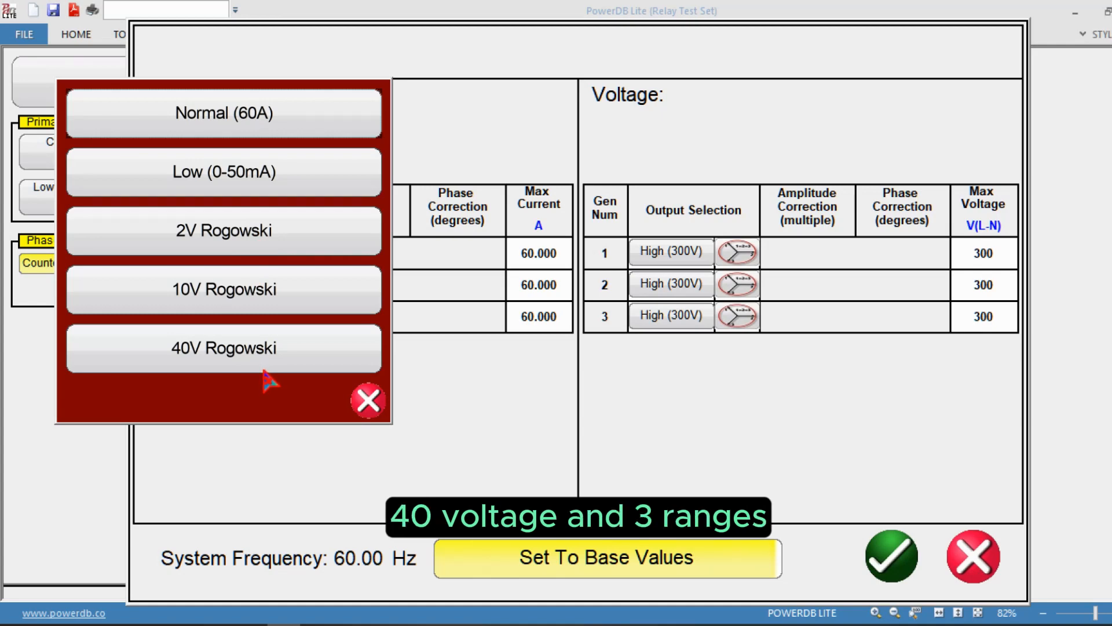
click(268, 238)
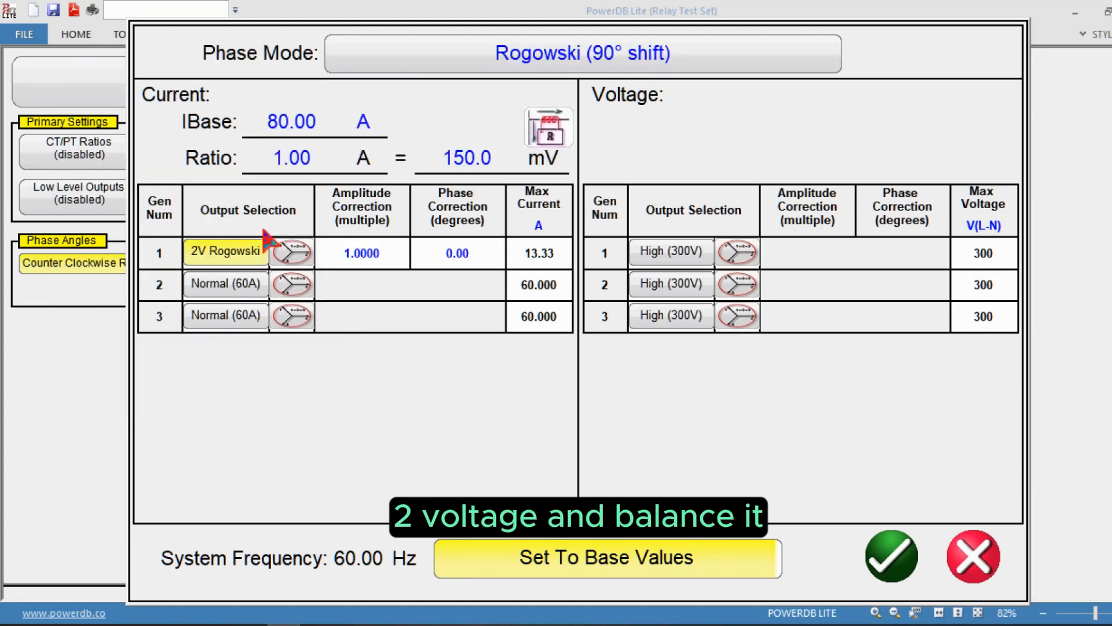
click(324, 255)
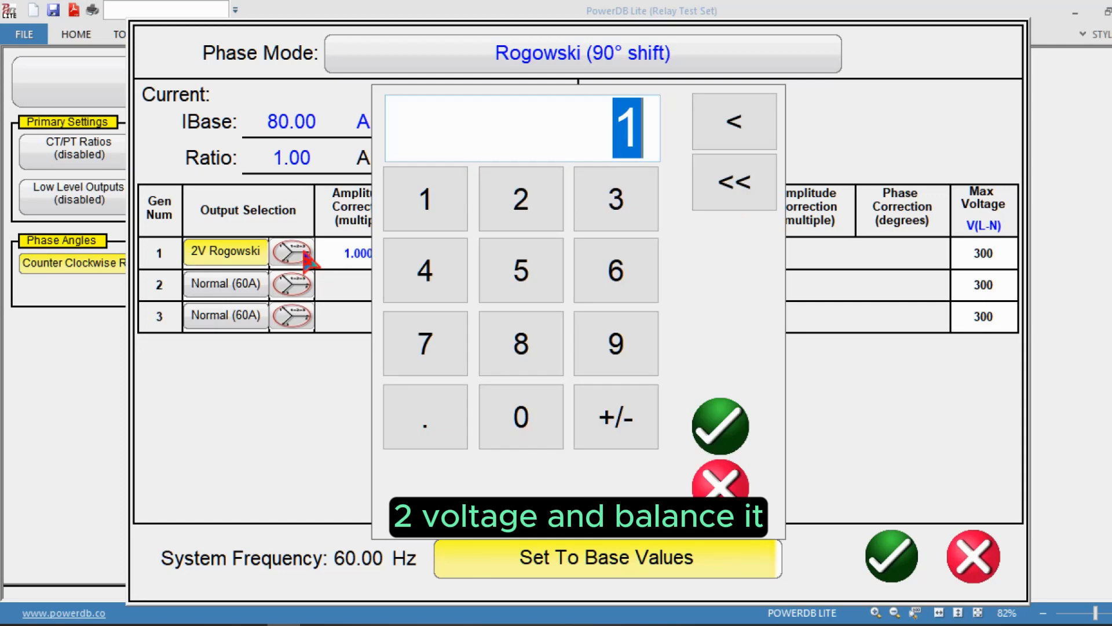
click(704, 494)
click(300, 260)
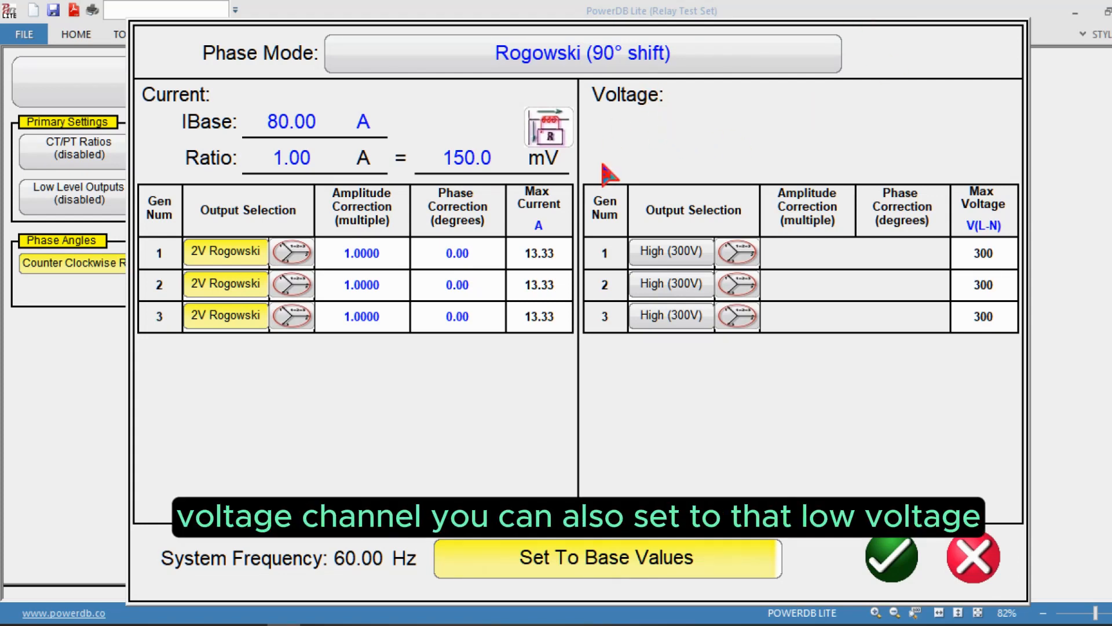
Set the output of all three voltage generators to Low (2V) and the voltage division ratio to 10,000
click(666, 259)
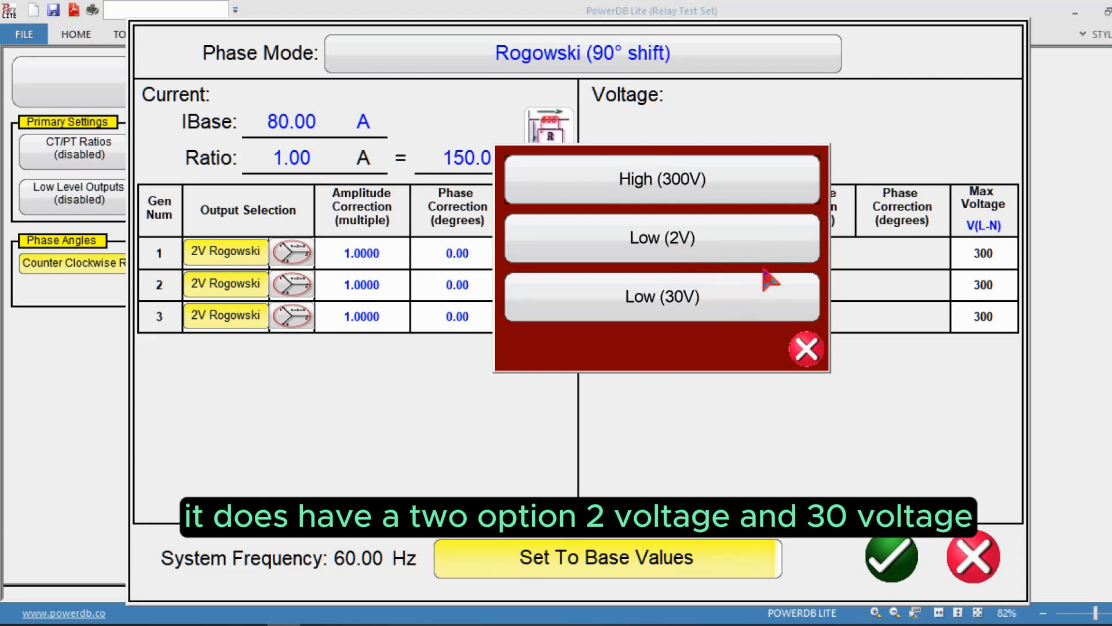
click(691, 244)
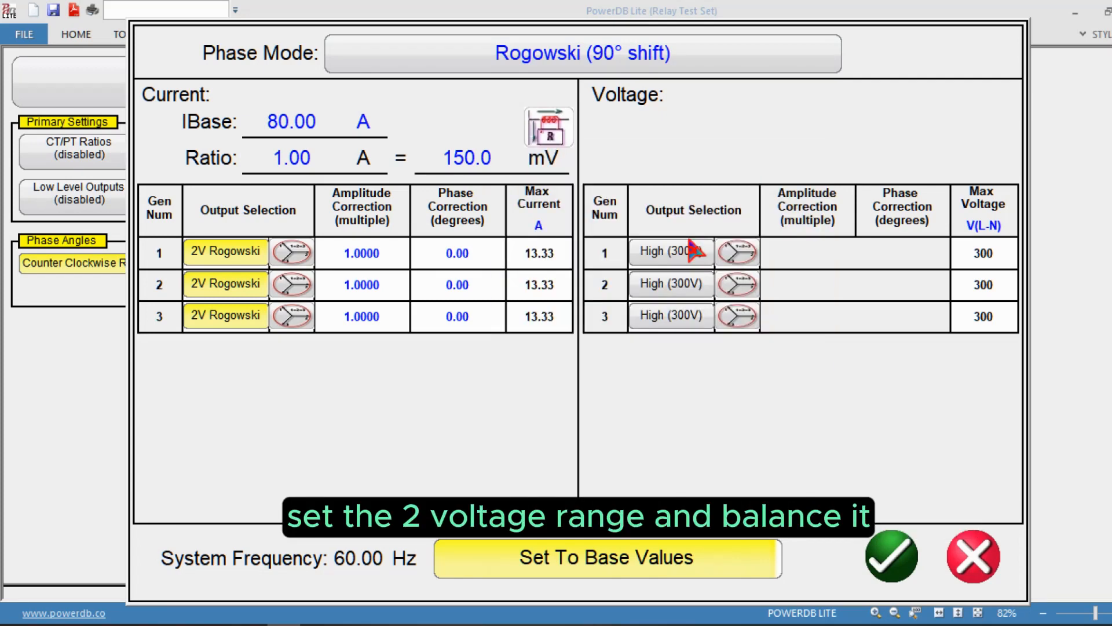
click(735, 256)
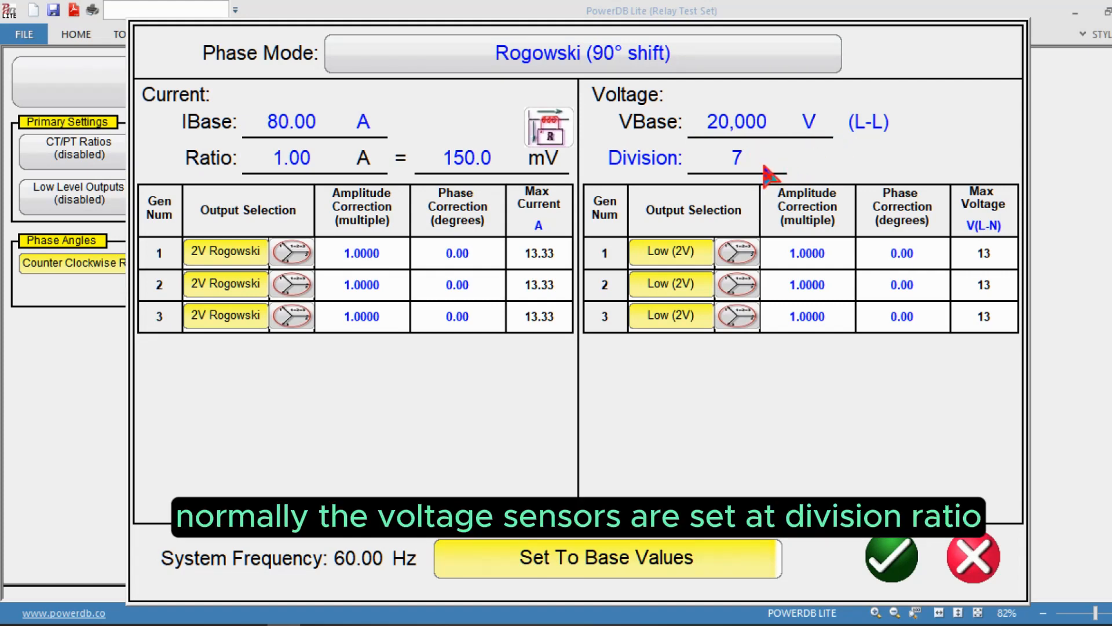
click(729, 168)
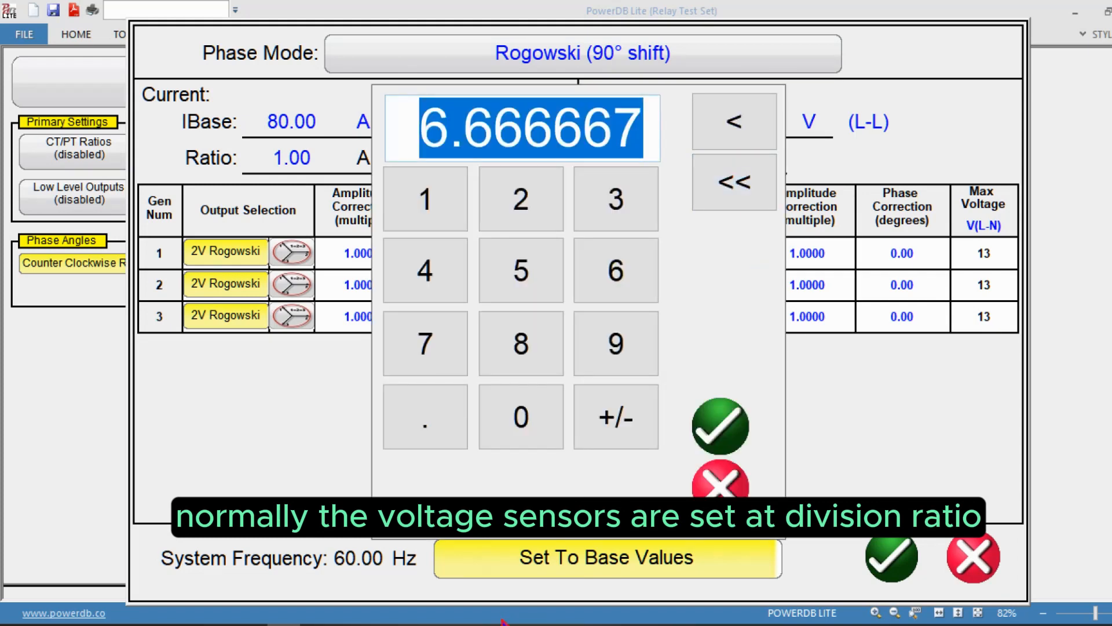
text(10,000)
key(Return)
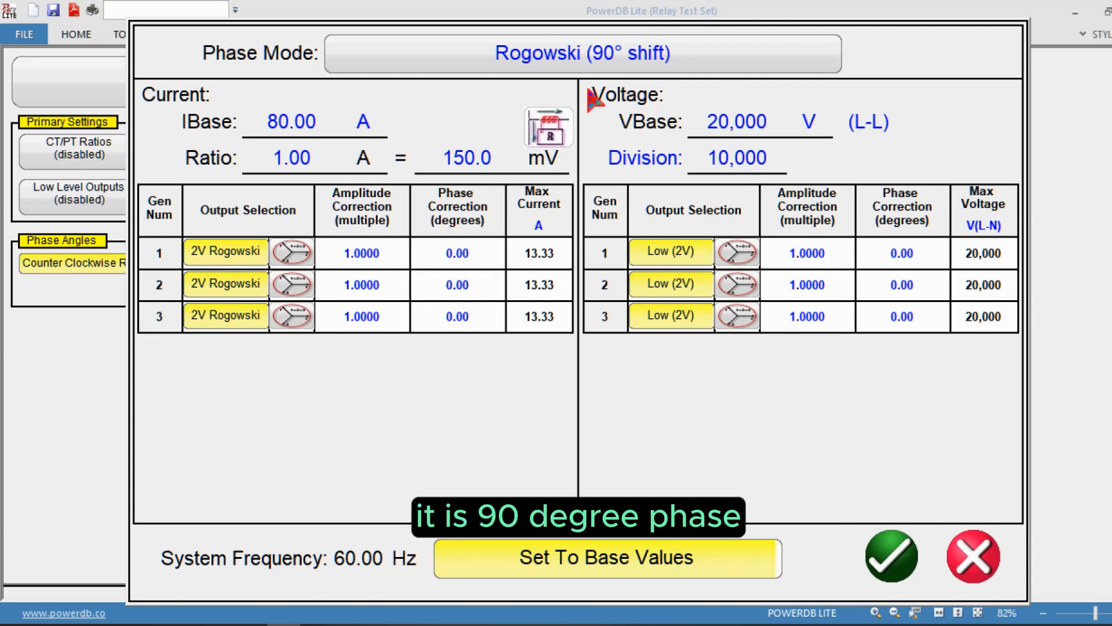
Try the Low Power CT (0° shift) and Custom Angle phase modes, the latter with a 180° shift, and restore Rogowski (90° shift)
click(662, 69)
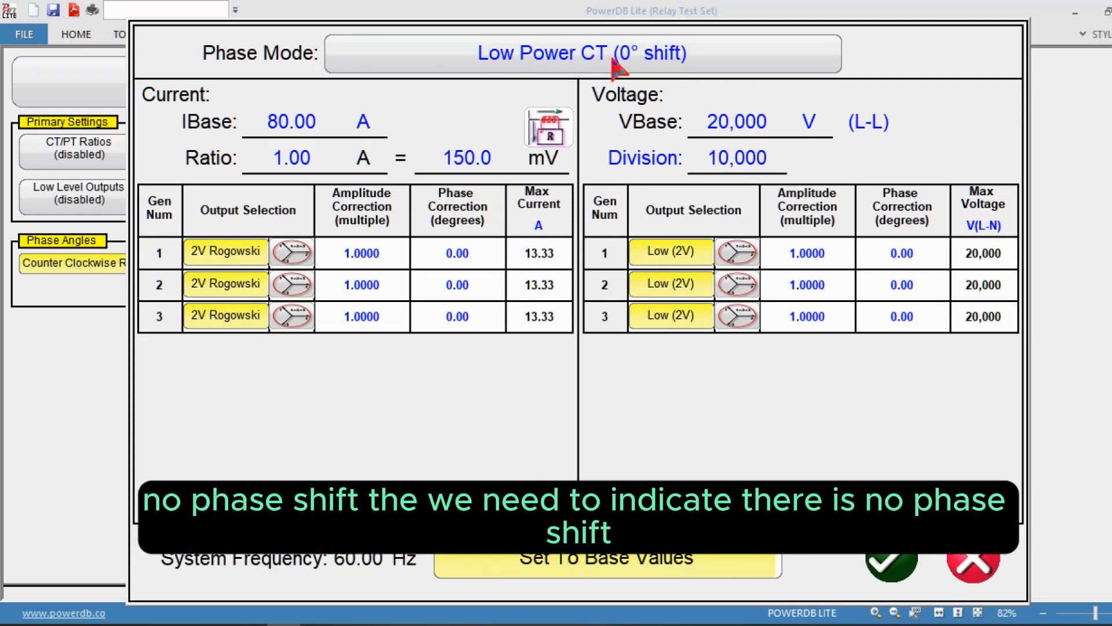
click(657, 66)
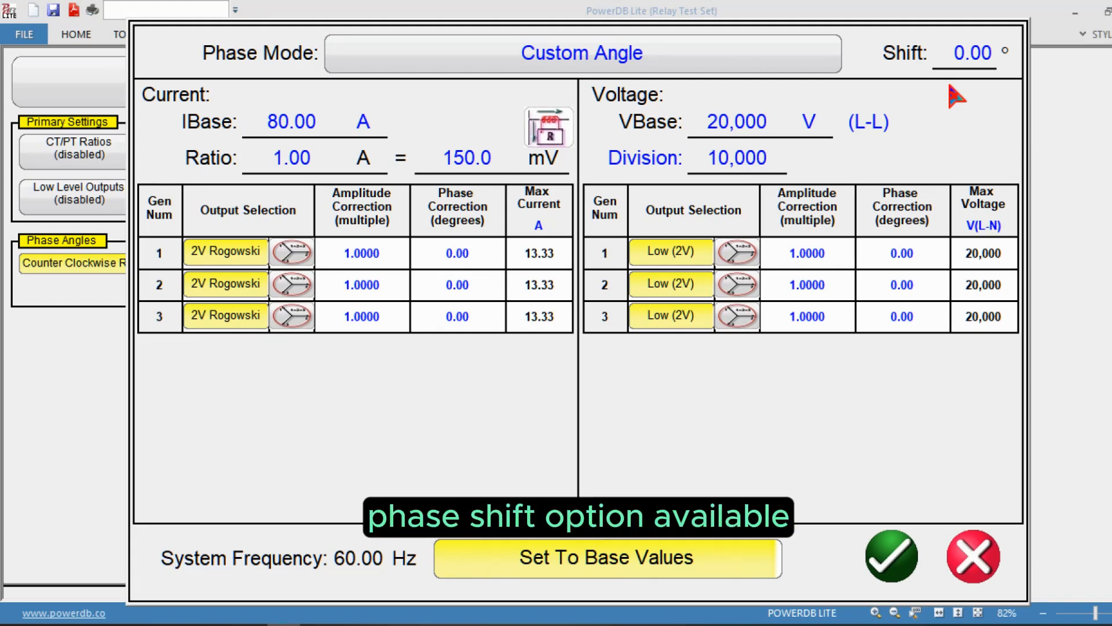
click(980, 65)
click(425, 199)
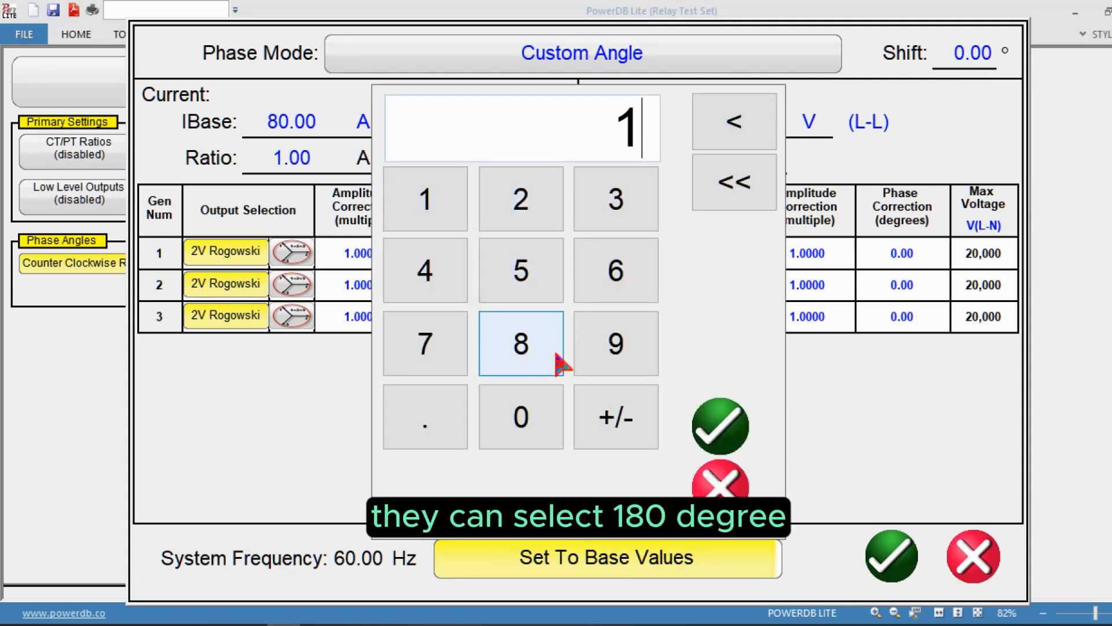
click(557, 356)
click(551, 422)
click(719, 424)
click(689, 65)
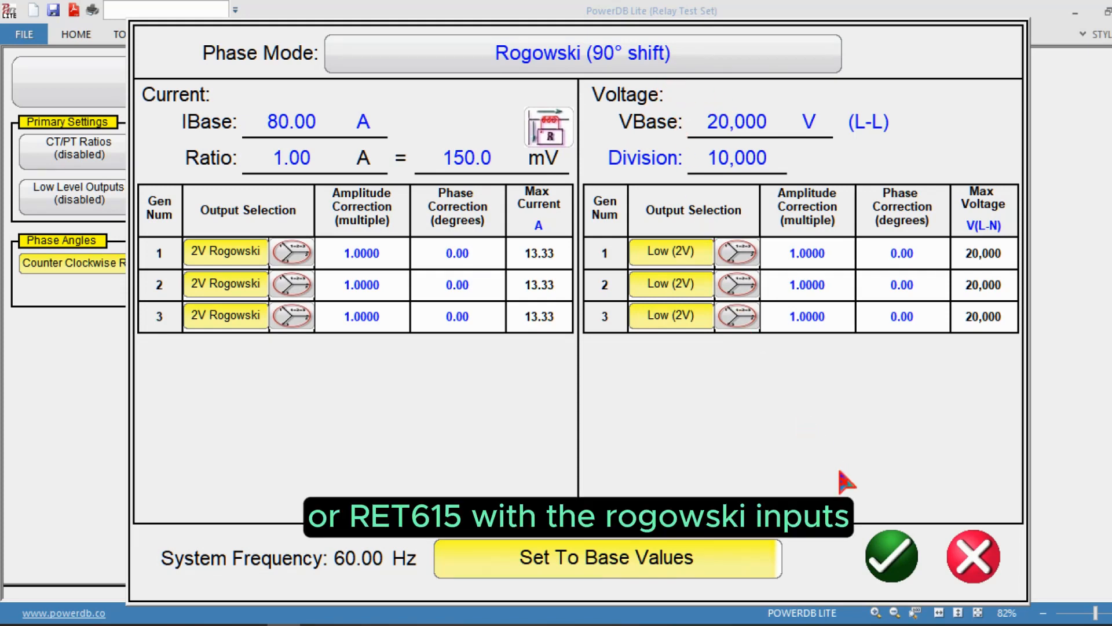
Apply the low level output settings and close the configuration to return to the test screen
click(895, 555)
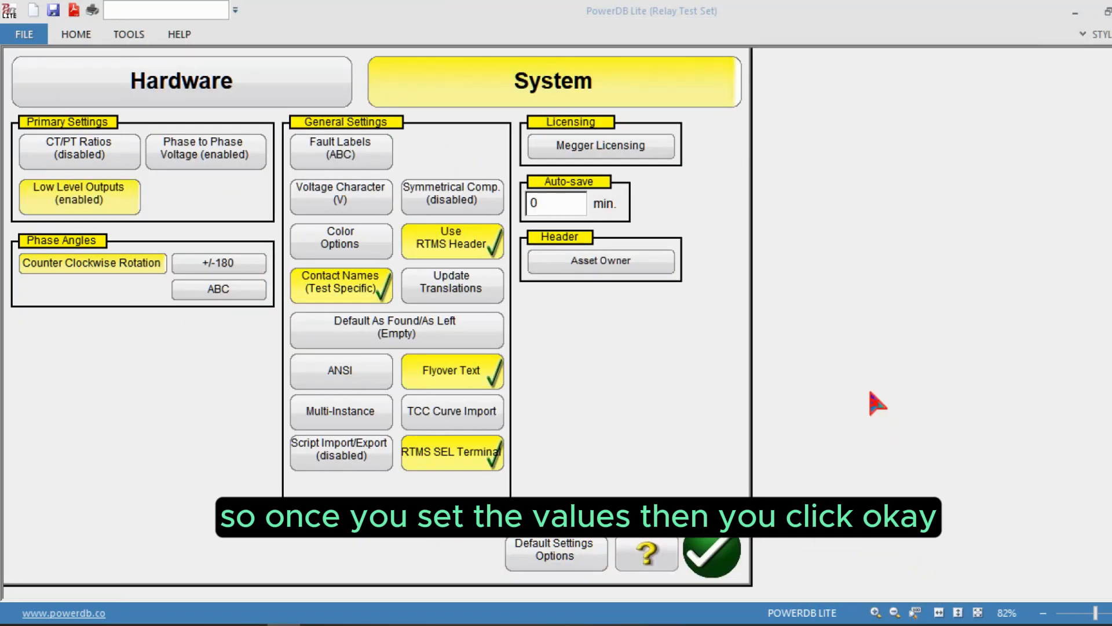
click(711, 553)
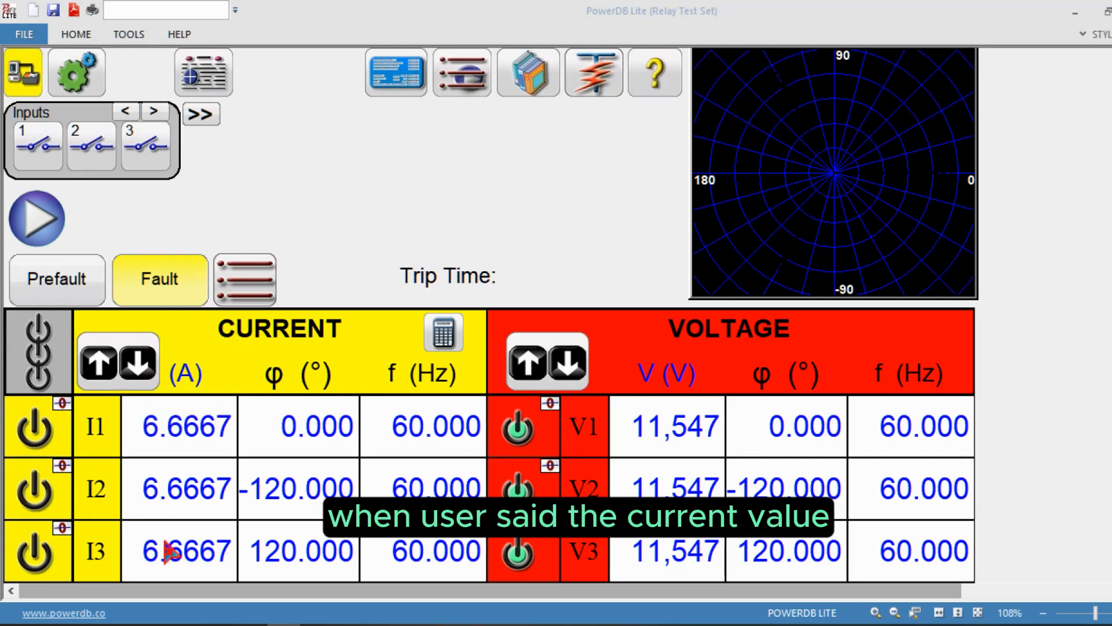
Reopen the Low Level Outputs in the System configuration and set all three current generators back to Normal (60A)
click(84, 79)
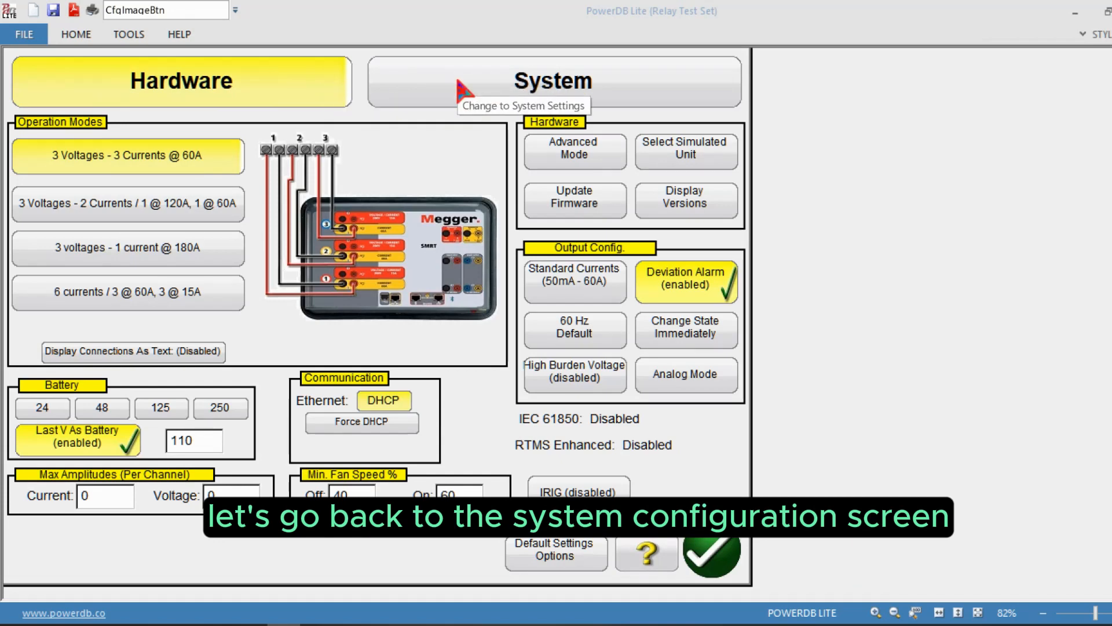
click(463, 90)
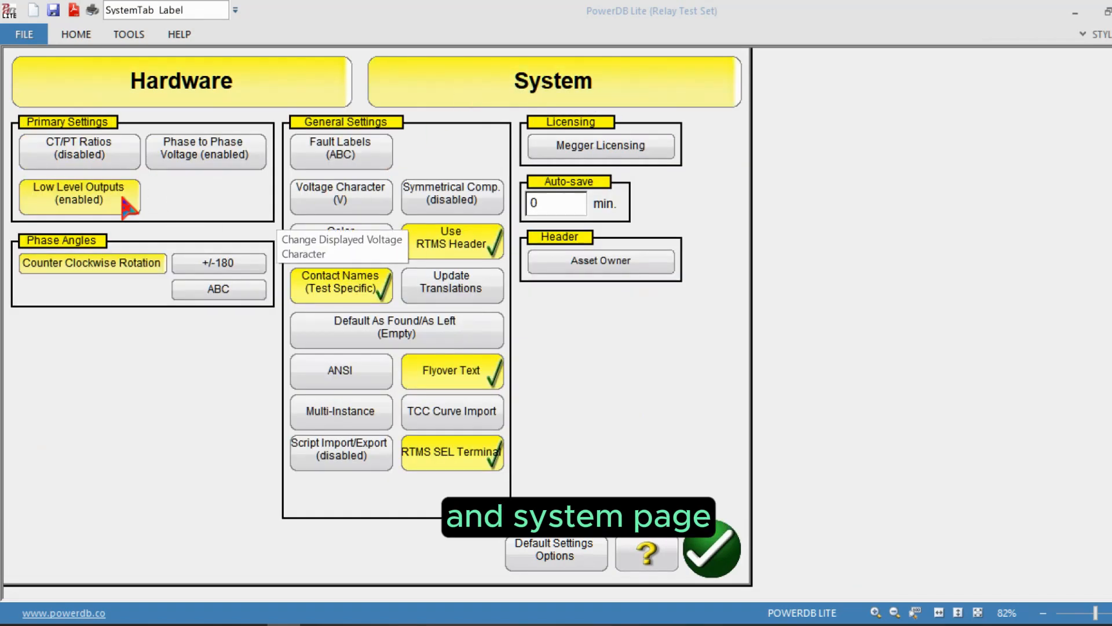
click(53, 198)
click(254, 258)
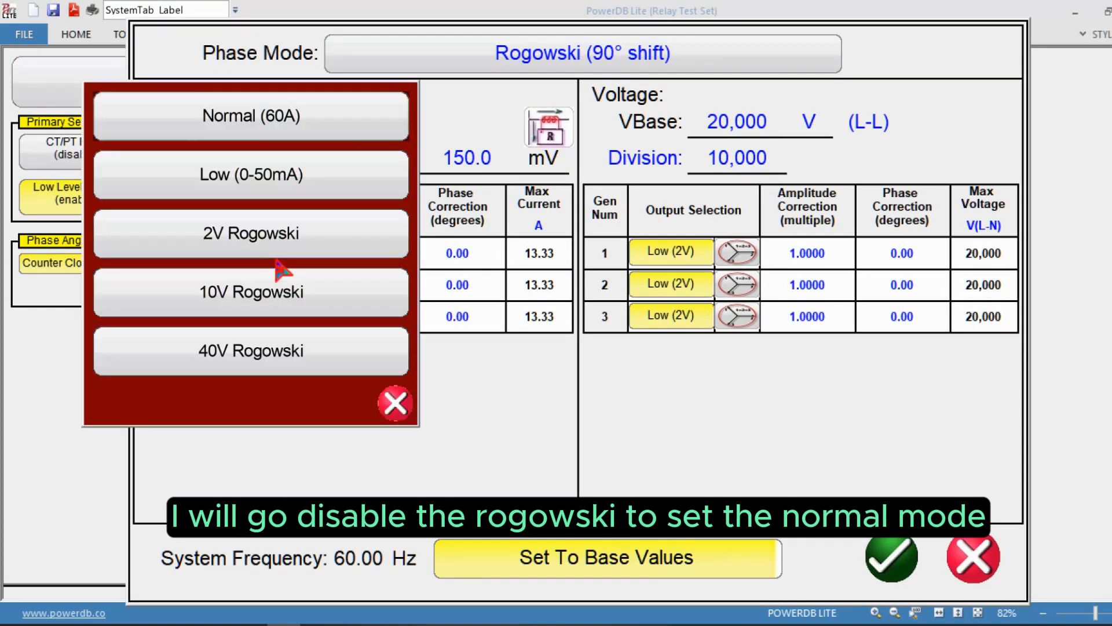
click(291, 124)
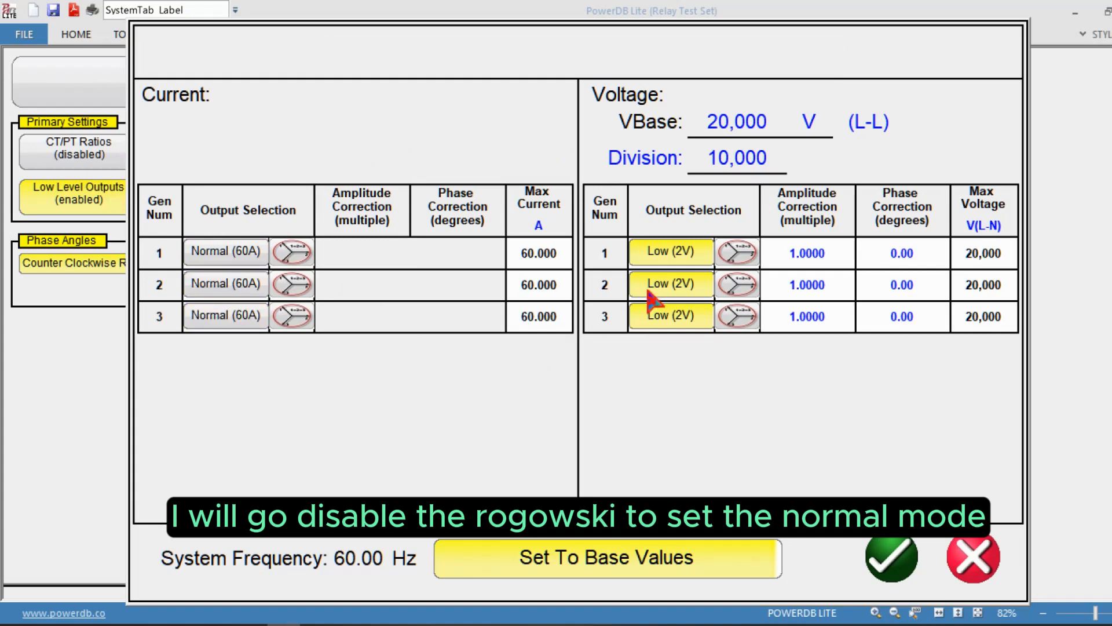
Set all three voltage generators back to High (300V) and apply the low level output settings
click(666, 255)
click(672, 184)
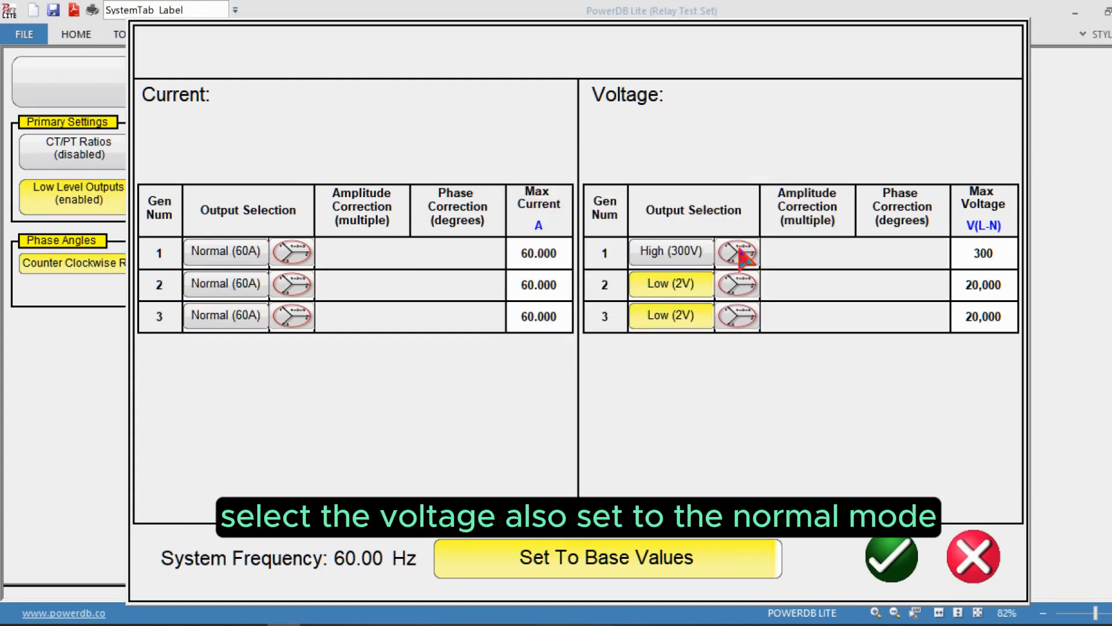
click(892, 557)
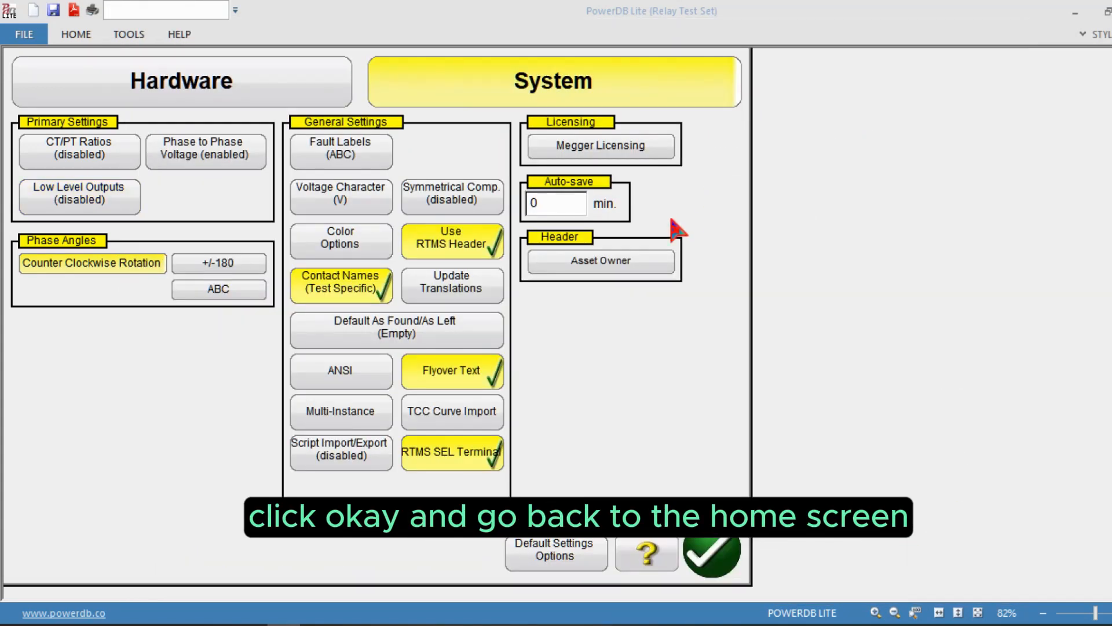
Close the configuration, reopen its System settings, enable Phase to Phase Voltage and apply it to the test screen
click(710, 550)
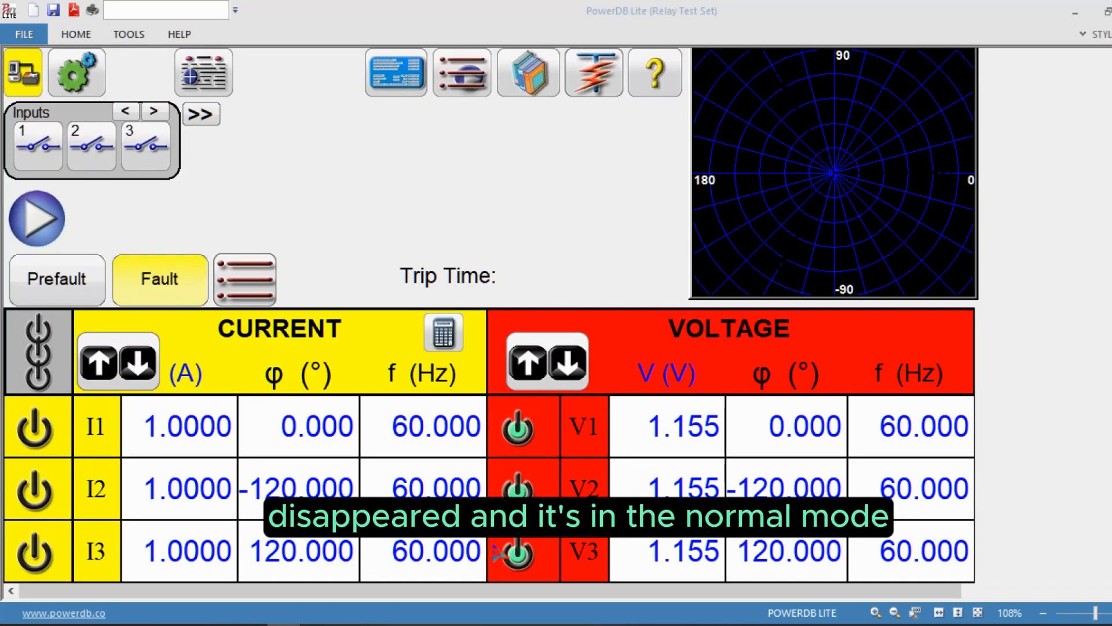
click(76, 79)
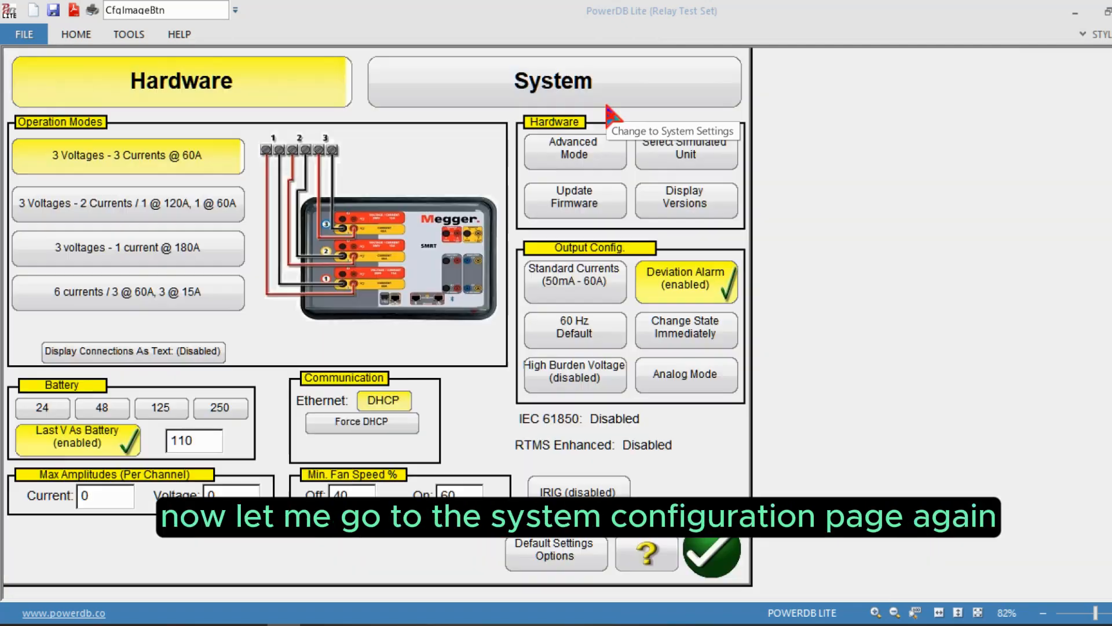
click(574, 99)
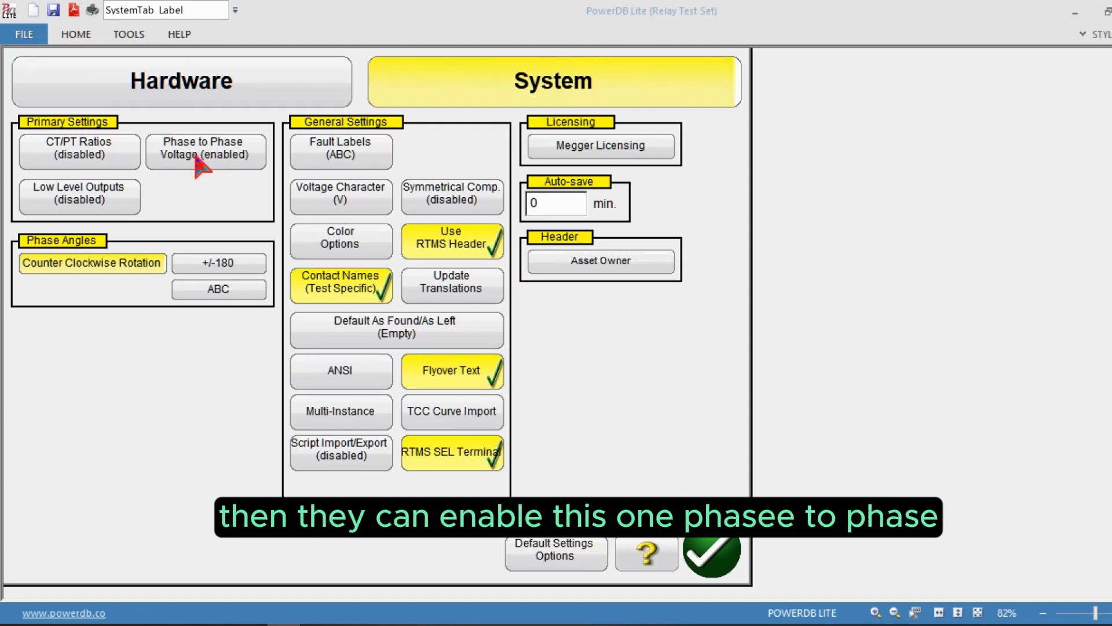
click(239, 156)
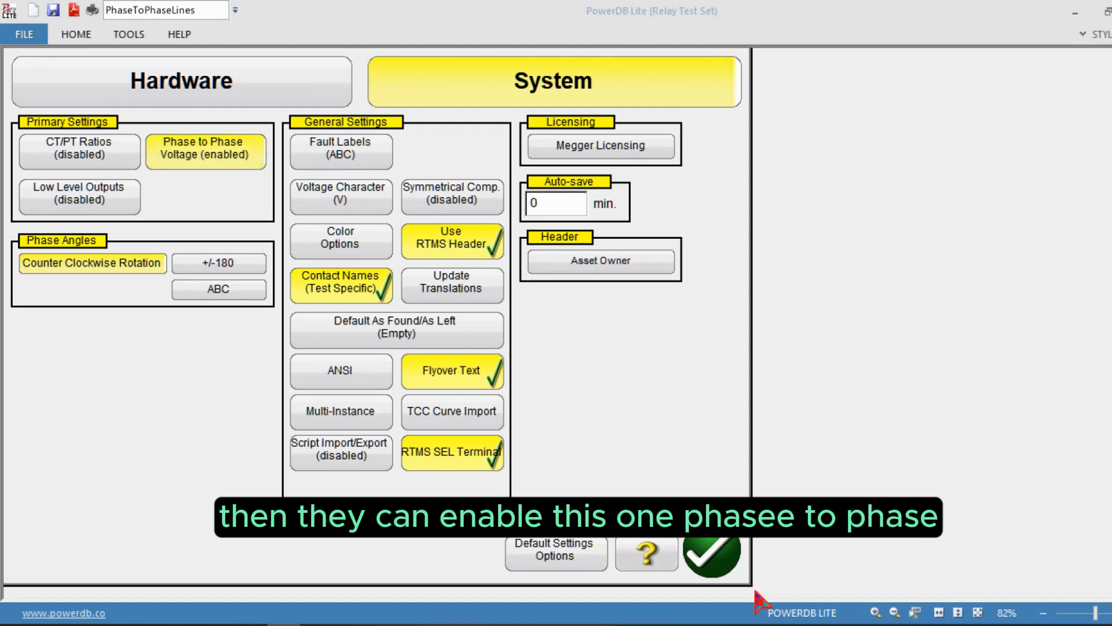
click(713, 554)
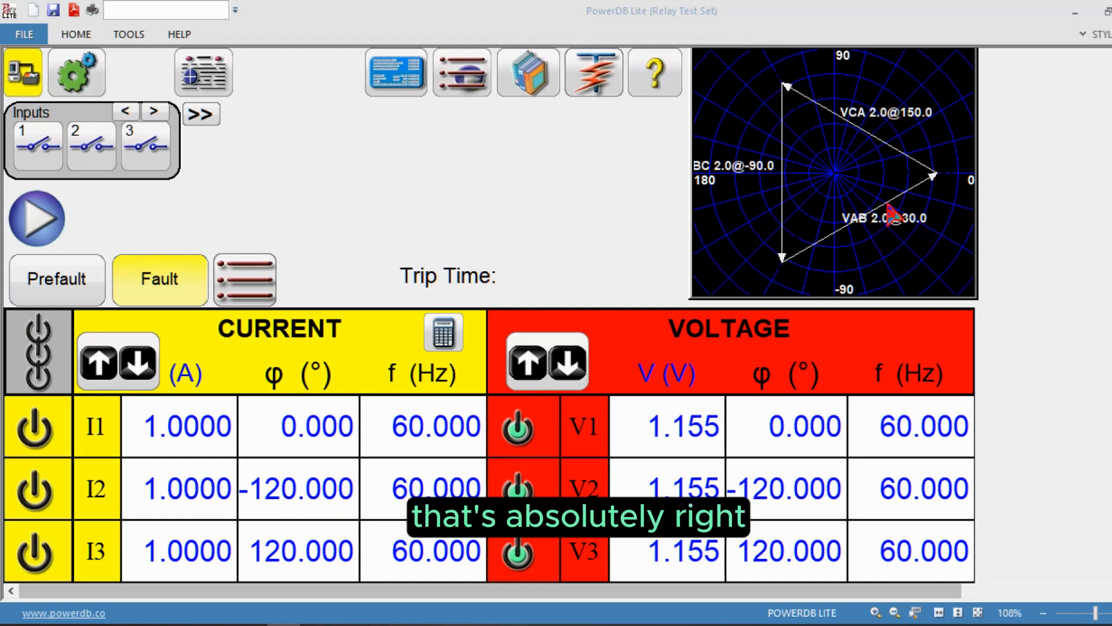
Disable Phase to Phase Voltage in the System configuration and return to the test screen
click(99, 81)
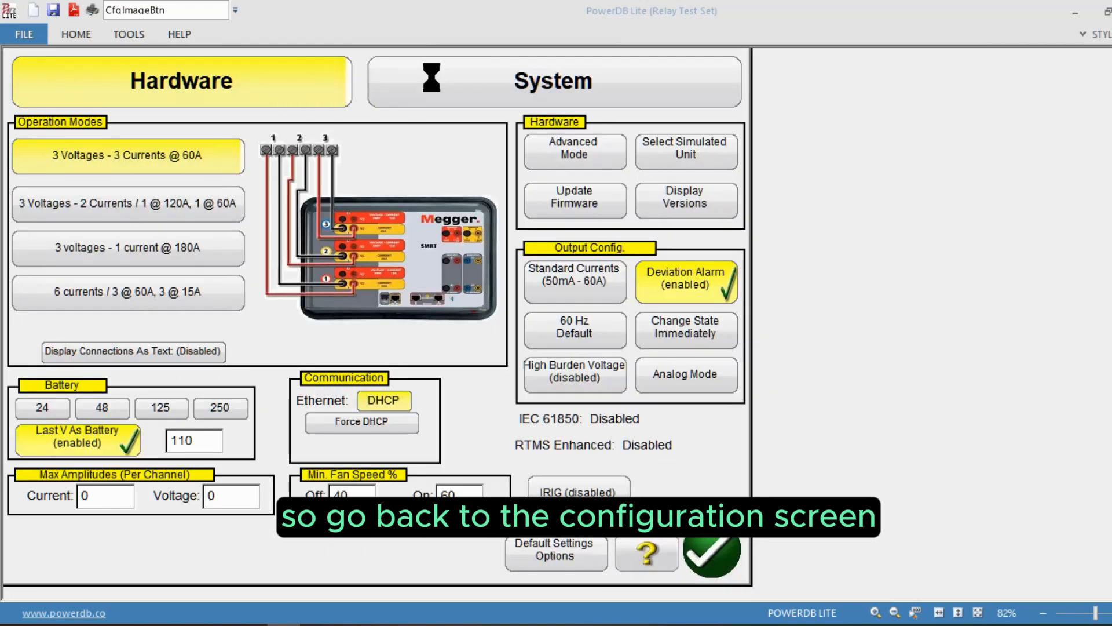
click(504, 87)
click(225, 164)
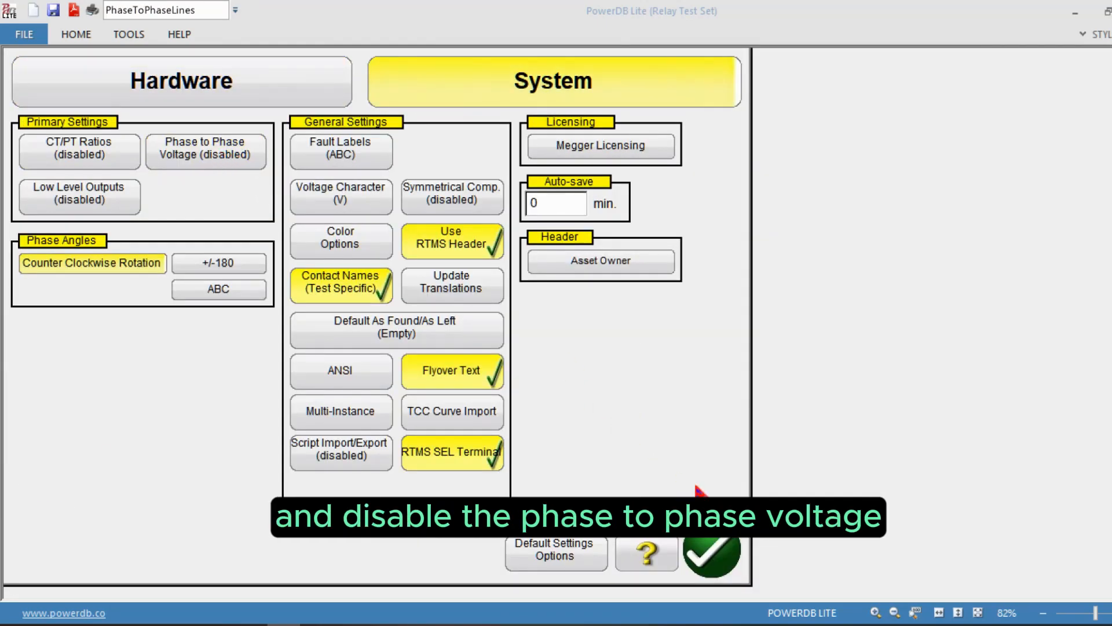
click(706, 550)
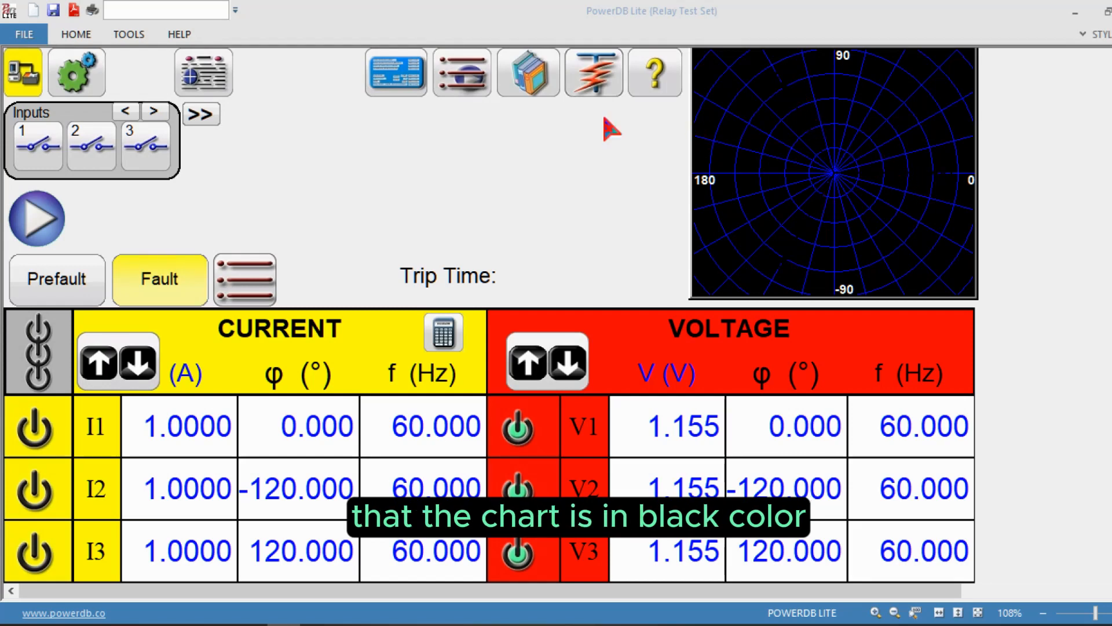
Open the chart color options in the System configuration and set the voltage trace of all six channels to red
click(94, 75)
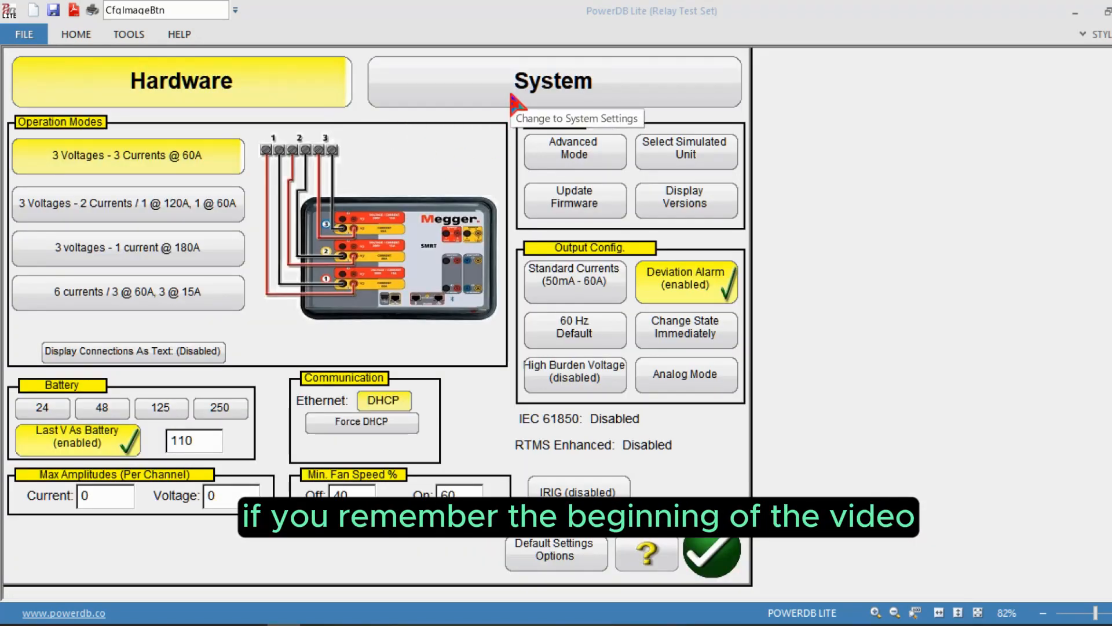
click(512, 100)
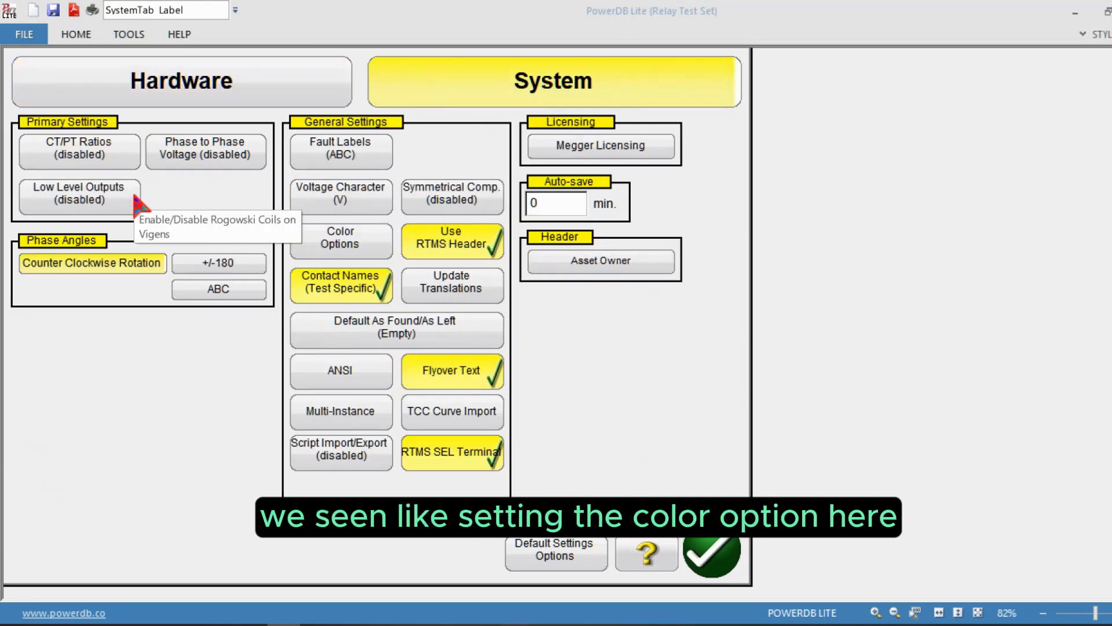
click(371, 243)
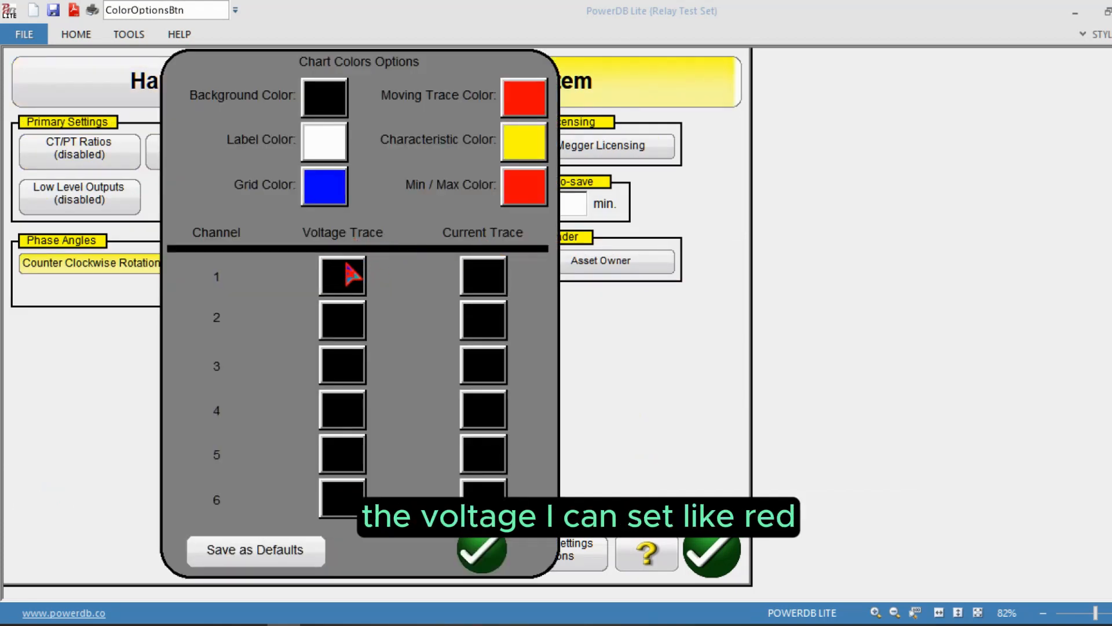
click(346, 282)
click(344, 256)
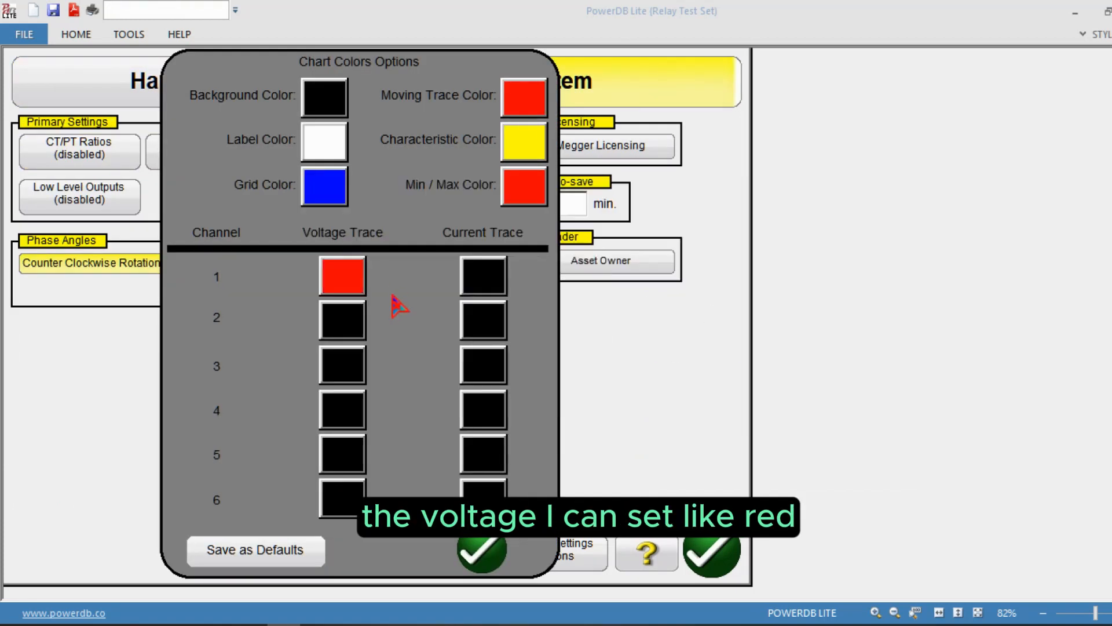
click(360, 319)
click(335, 269)
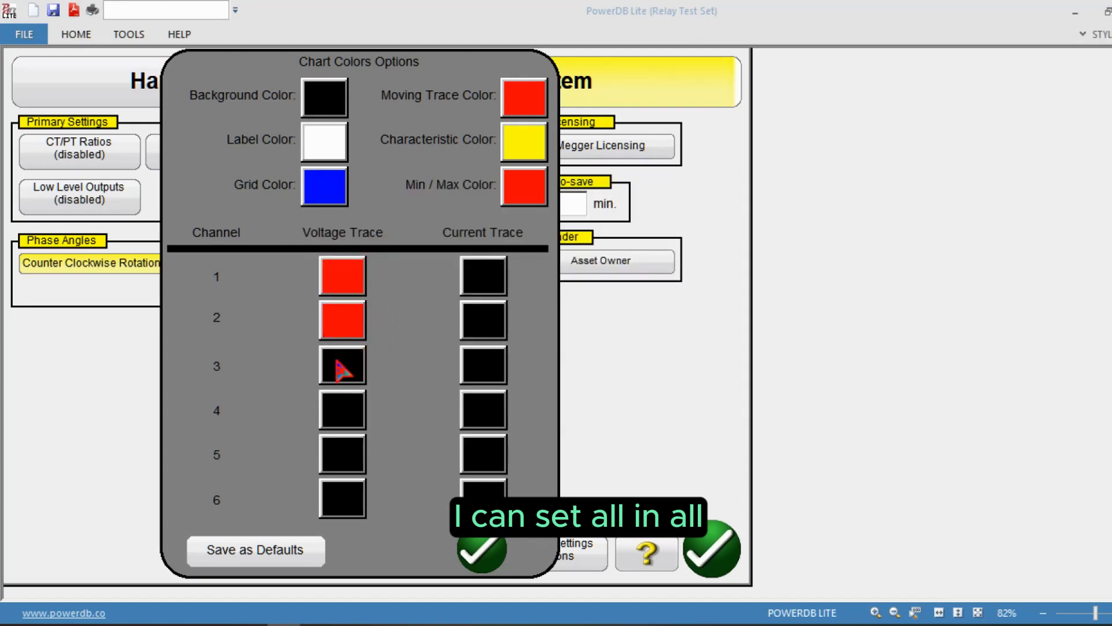
click(342, 370)
click(333, 259)
click(350, 414)
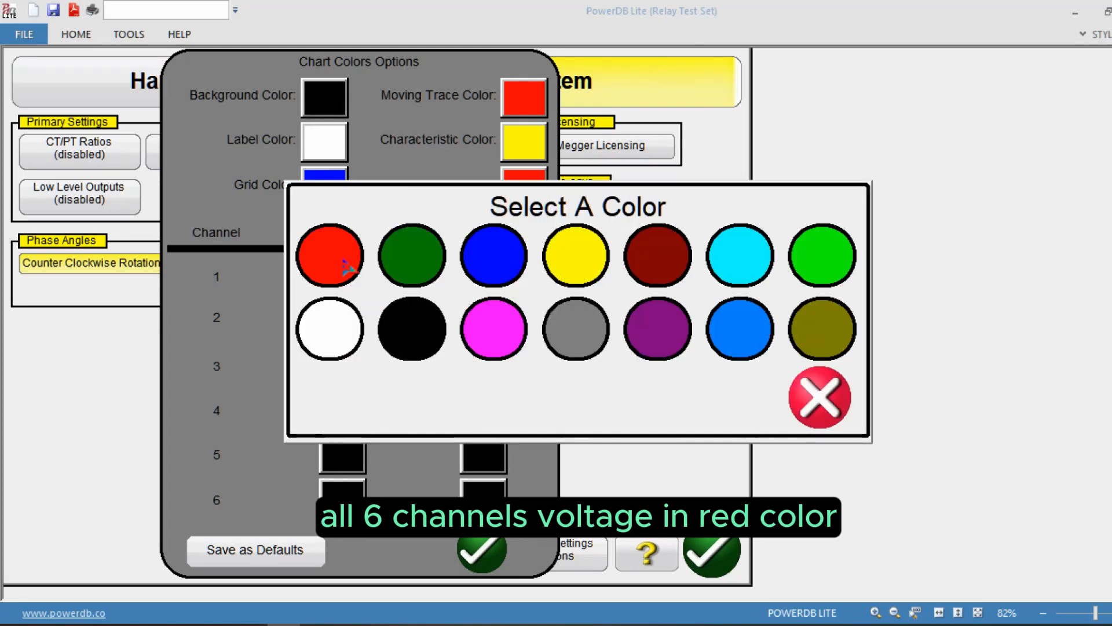
click(346, 266)
click(347, 458)
click(330, 256)
click(333, 489)
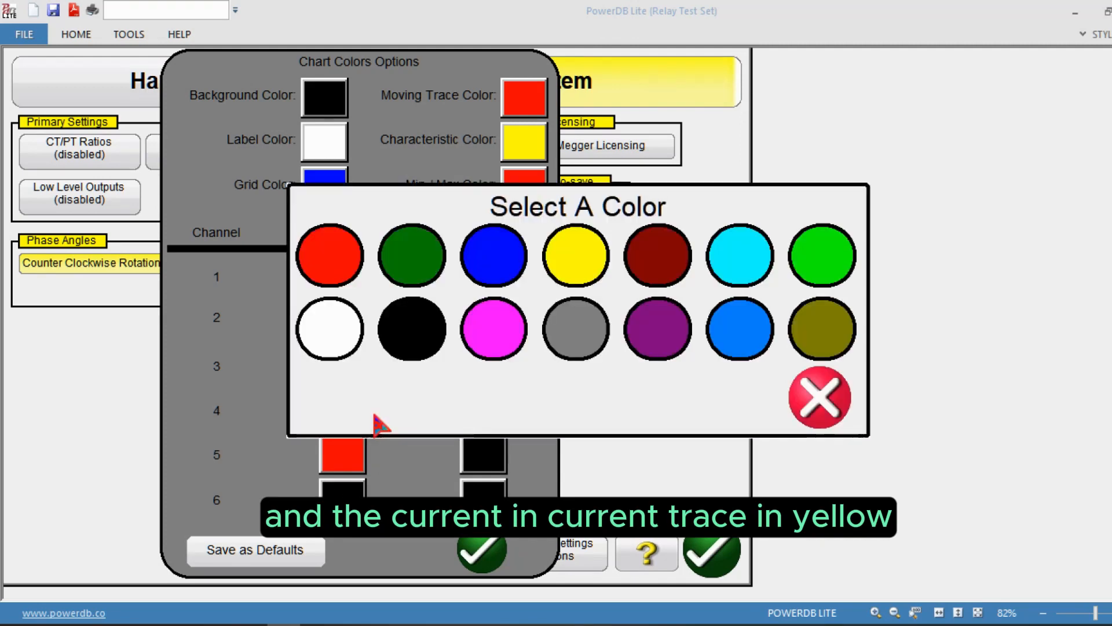
click(332, 260)
Set the current trace of all six channels to yellow, then apply the colors and return to the test screen
click(497, 281)
click(559, 279)
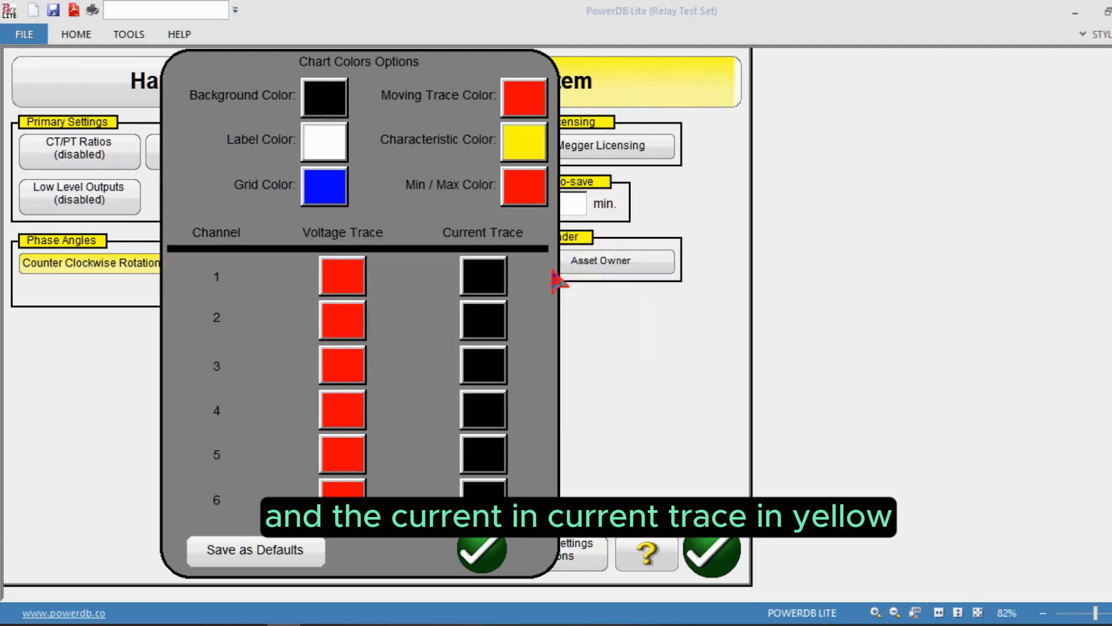
click(495, 331)
click(594, 267)
click(499, 374)
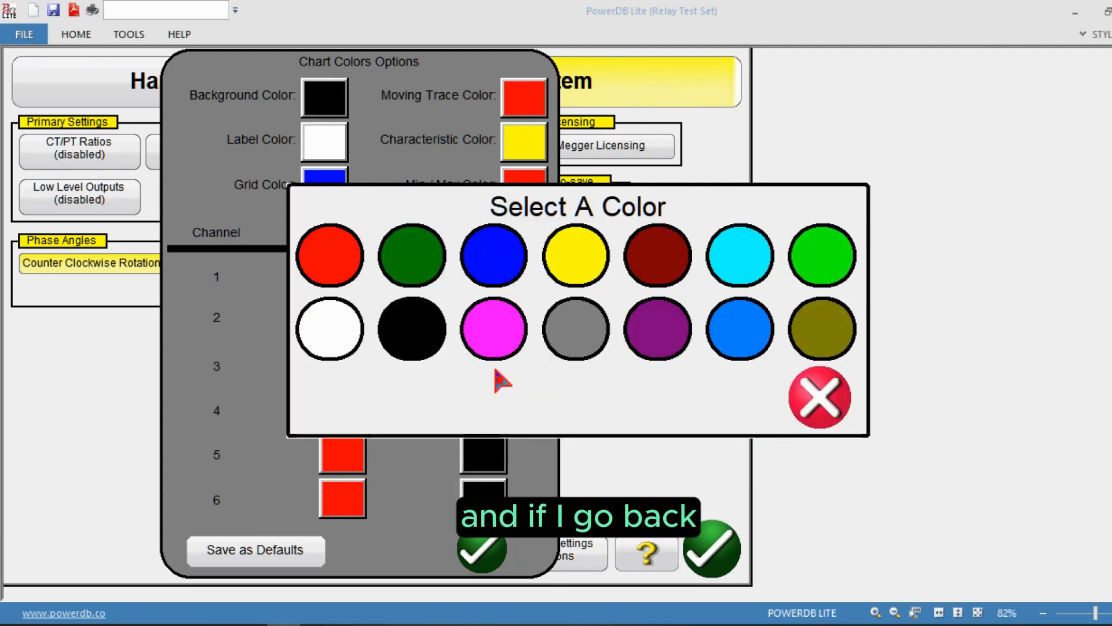
click(572, 258)
click(486, 406)
click(571, 267)
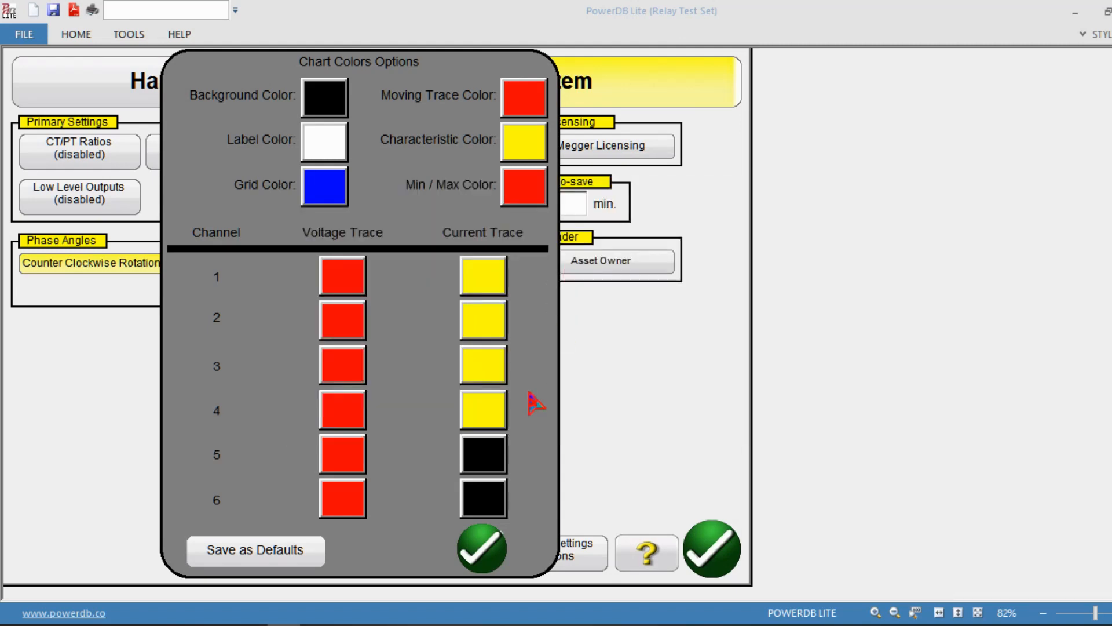
click(571, 278)
click(474, 498)
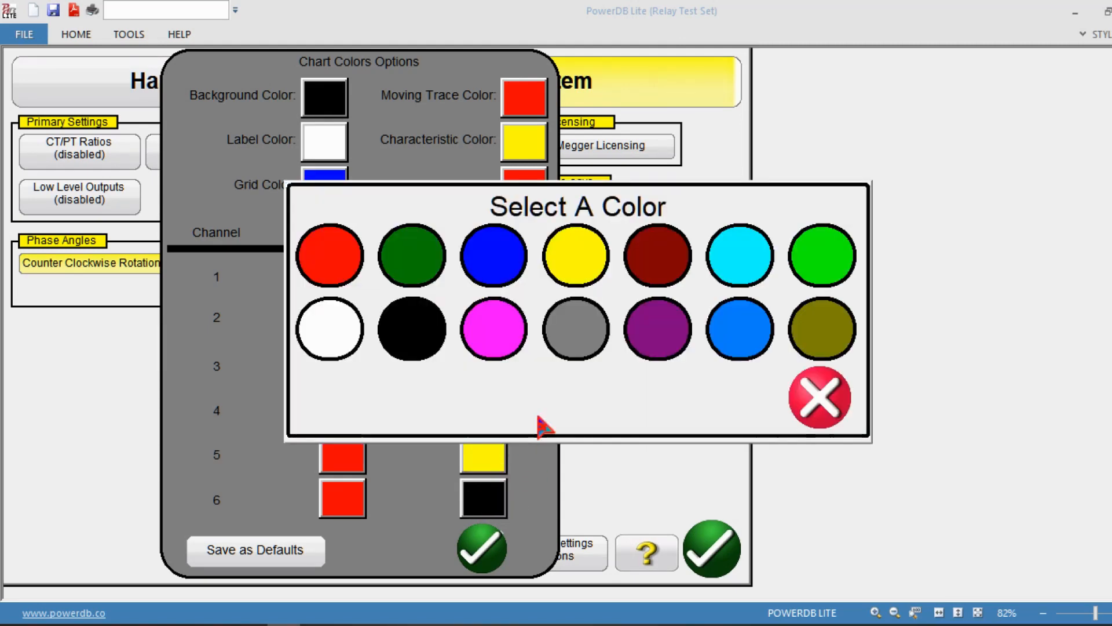
click(571, 288)
click(482, 548)
click(712, 548)
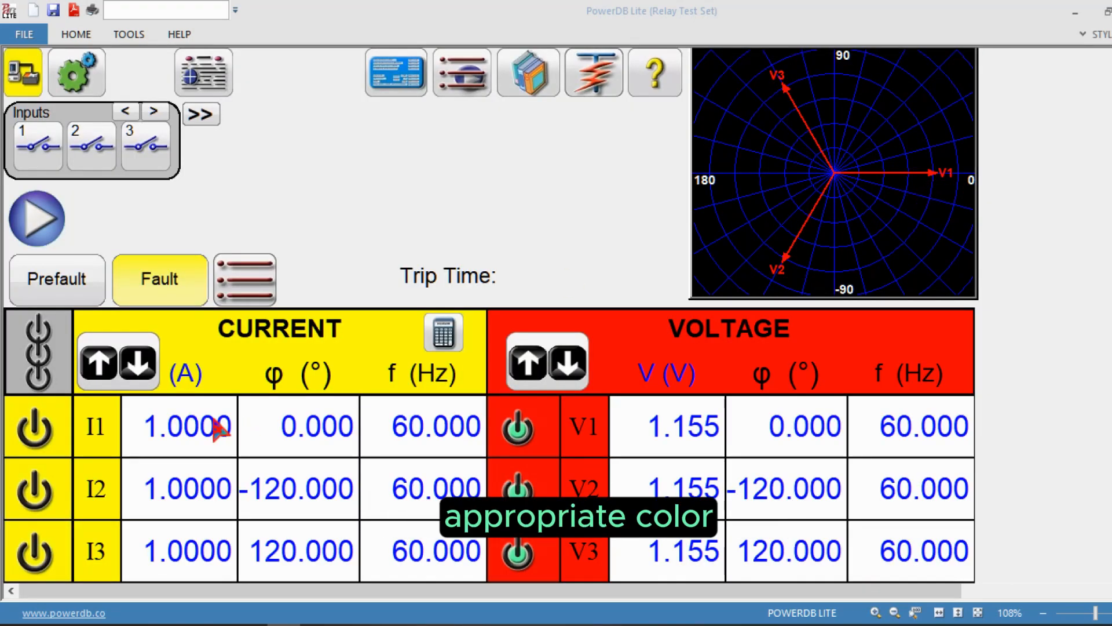
Turn on the three current outputs I1, I2 and I3
click(35, 429)
click(34, 489)
click(35, 552)
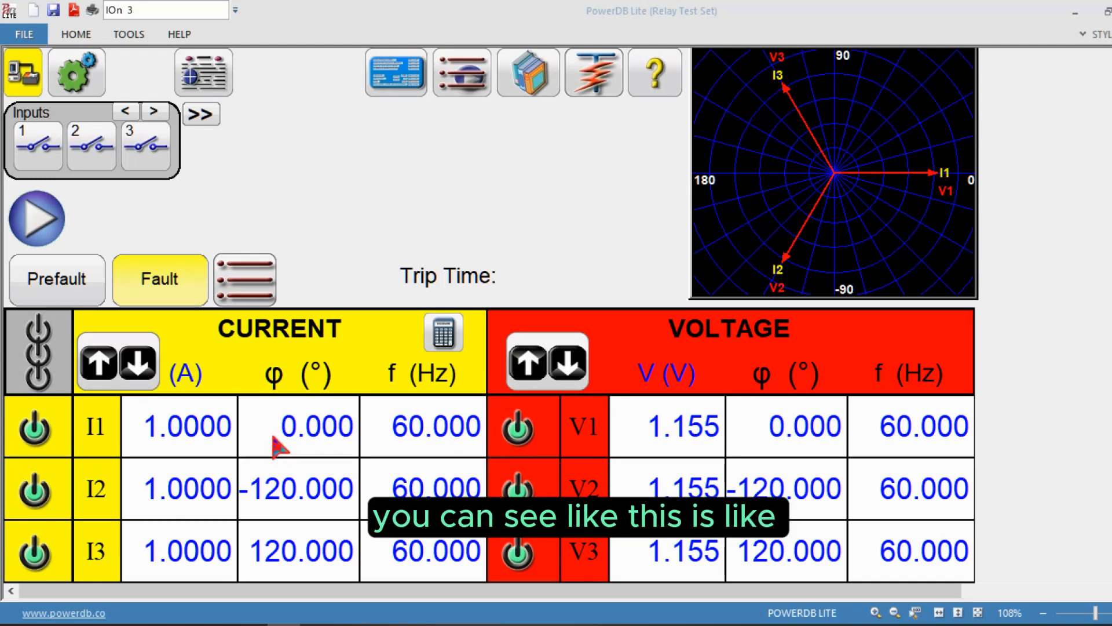
Shift the current phase angles to 30° for I1, -90° for I2 and 150° for I3
click(213, 429)
click(718, 480)
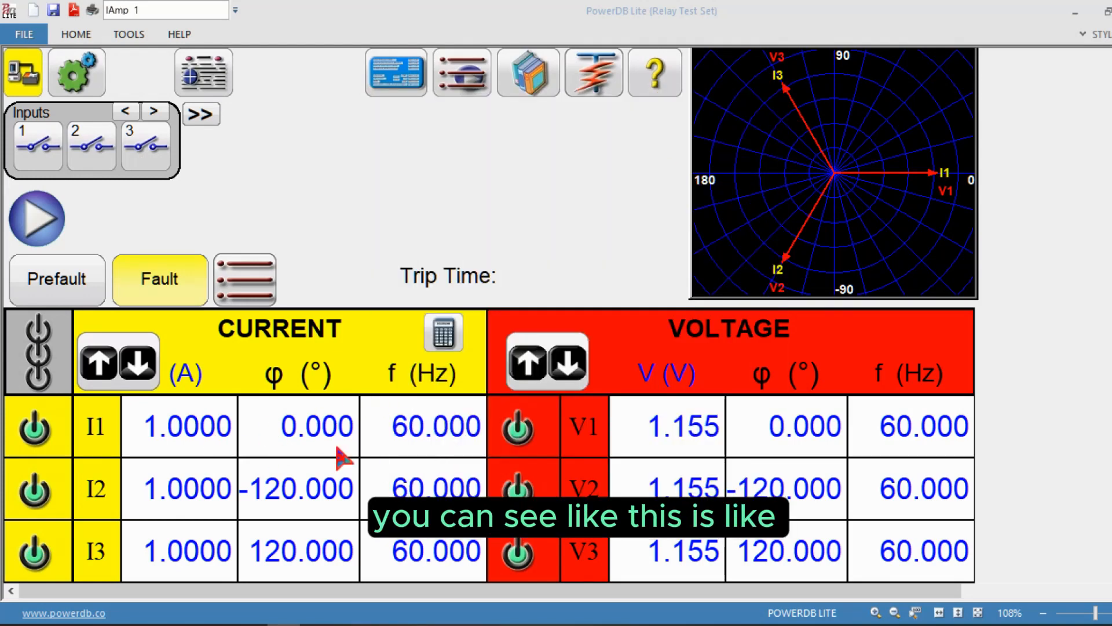
click(339, 452)
click(616, 193)
click(520, 415)
click(721, 427)
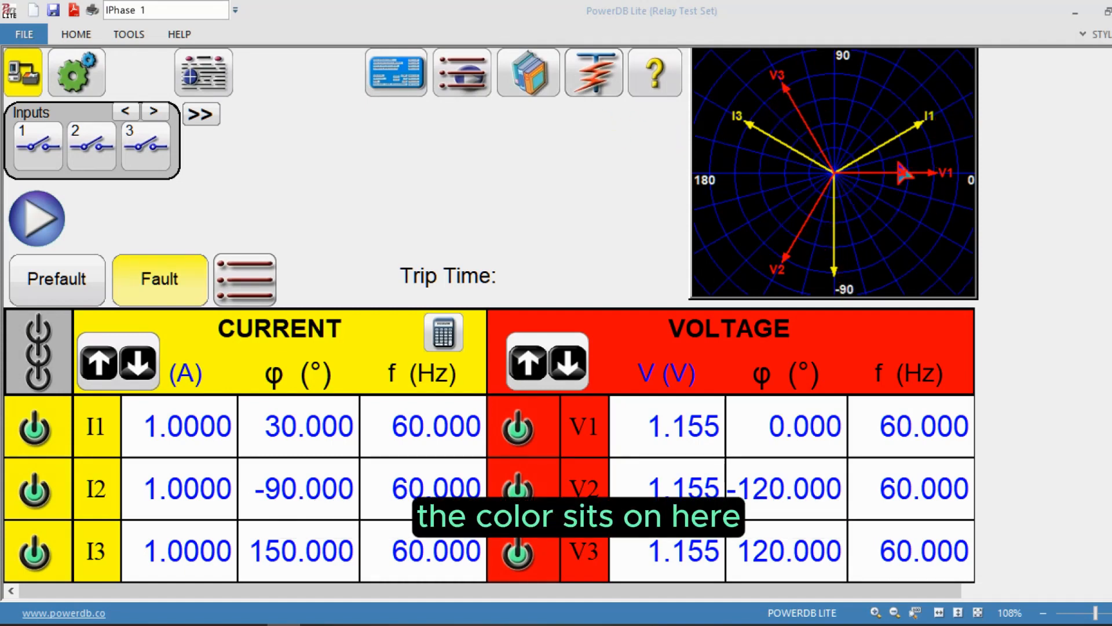
Set the phase angle mode to 0 to 360 degrees Lag in the System configuration and apply it to the test screen
click(87, 82)
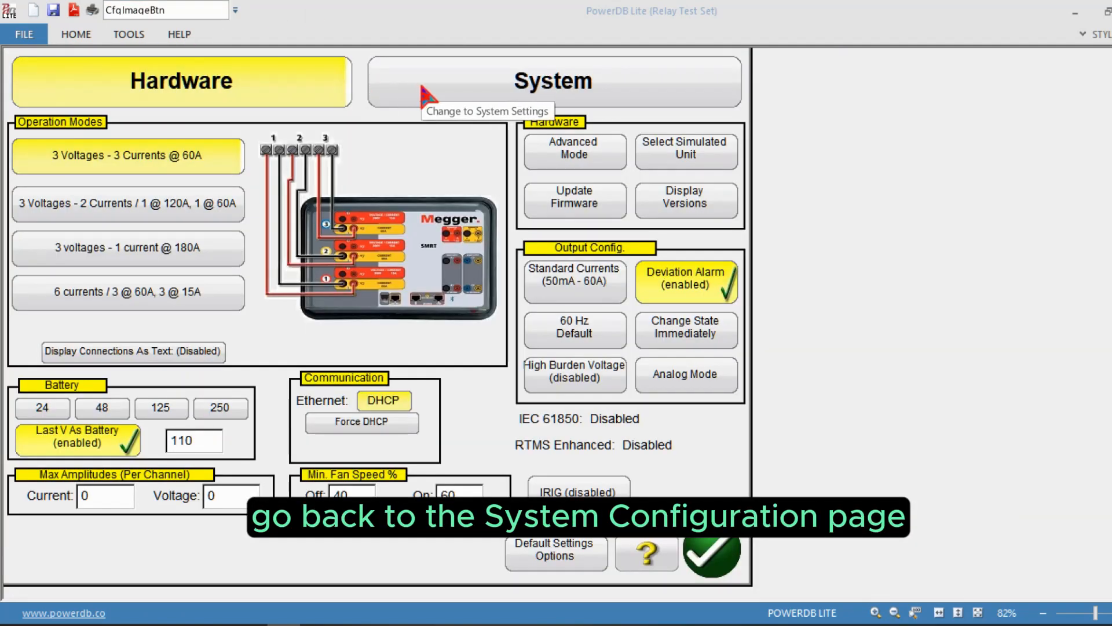
click(429, 94)
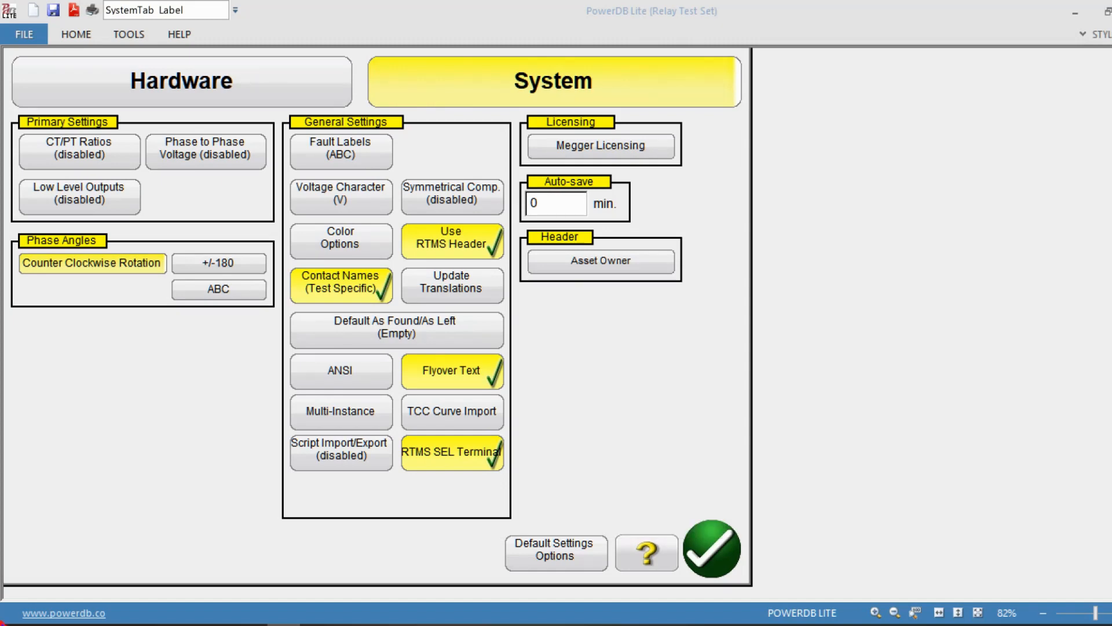
click(133, 264)
click(255, 265)
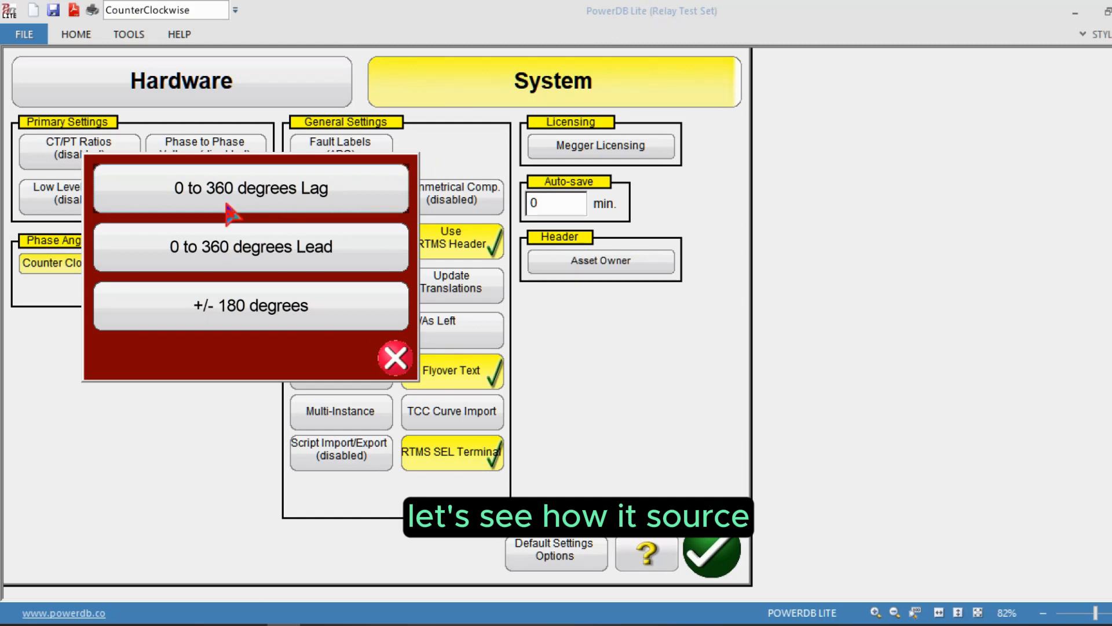
click(296, 200)
click(732, 542)
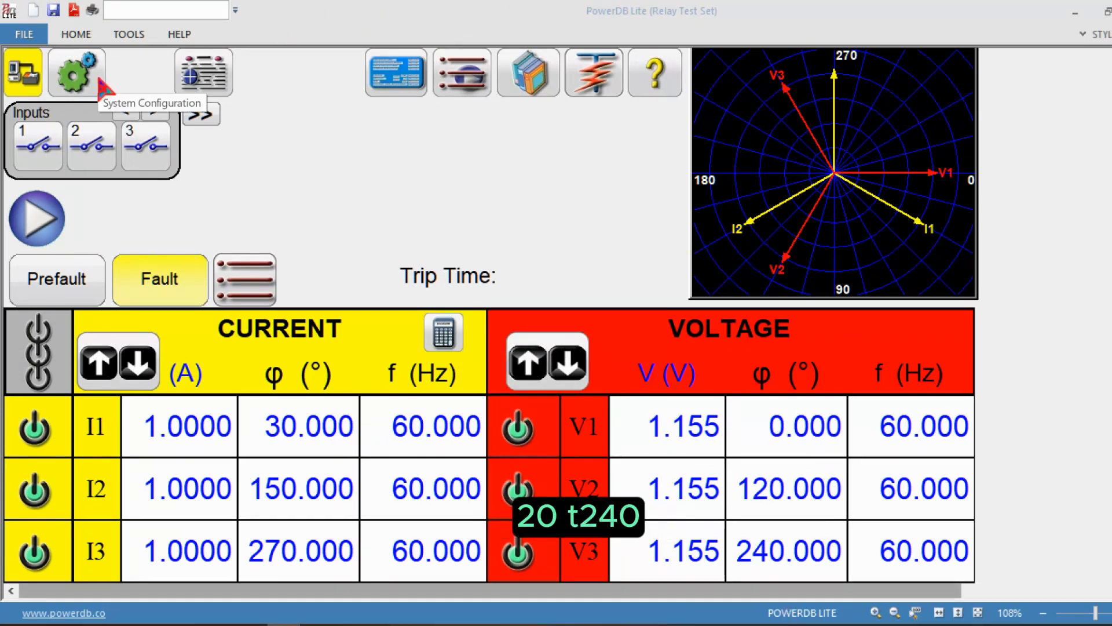
Change the phase angle mode to 0 to 360 degrees Lead and apply it to the test screen
click(200, 75)
click(457, 81)
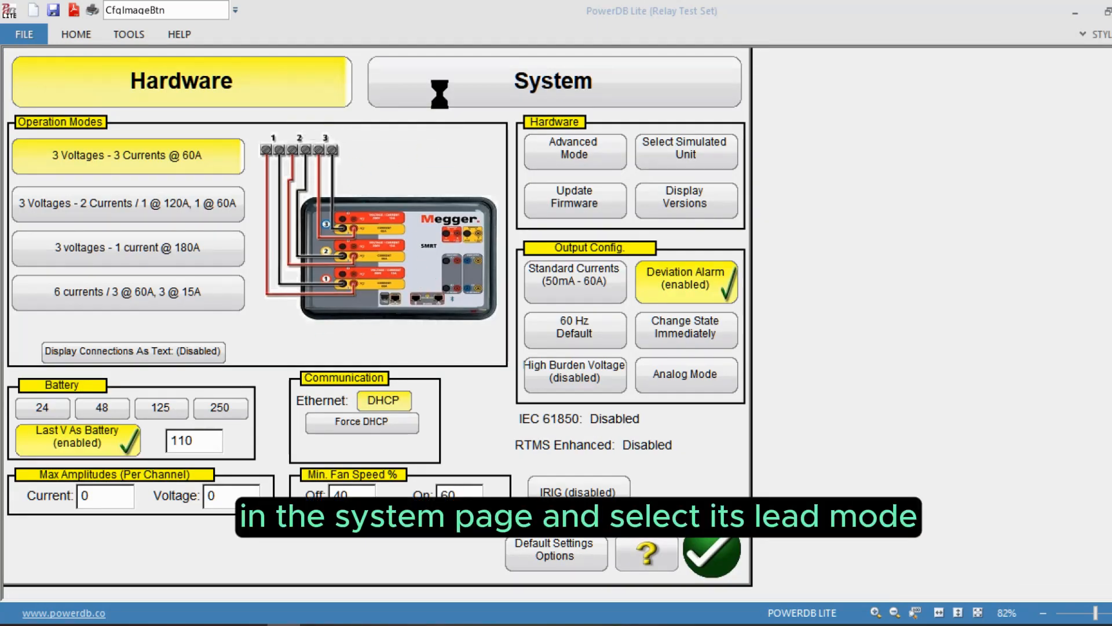
click(239, 265)
click(313, 238)
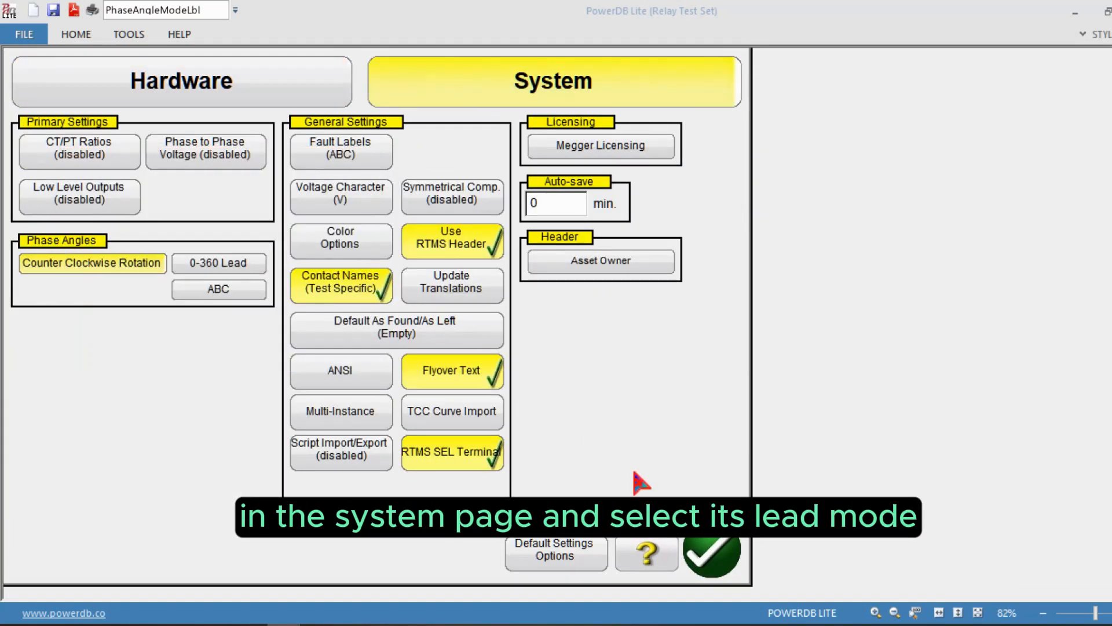
click(714, 556)
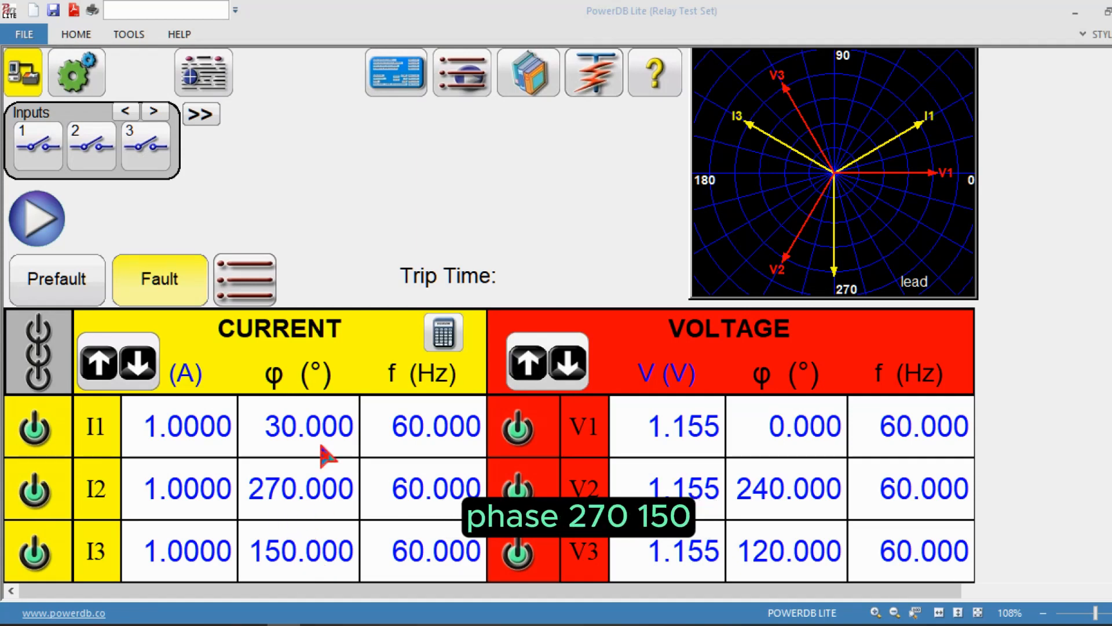
Restore the phase angle mode to +/- 180 degrees and return to the test screen
click(106, 75)
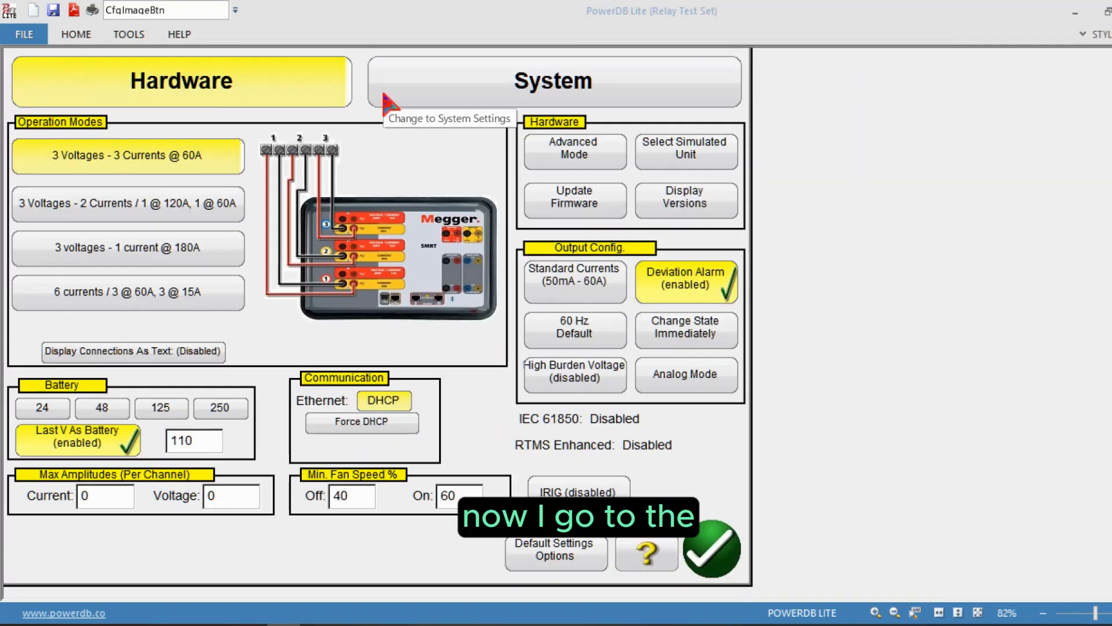
click(248, 266)
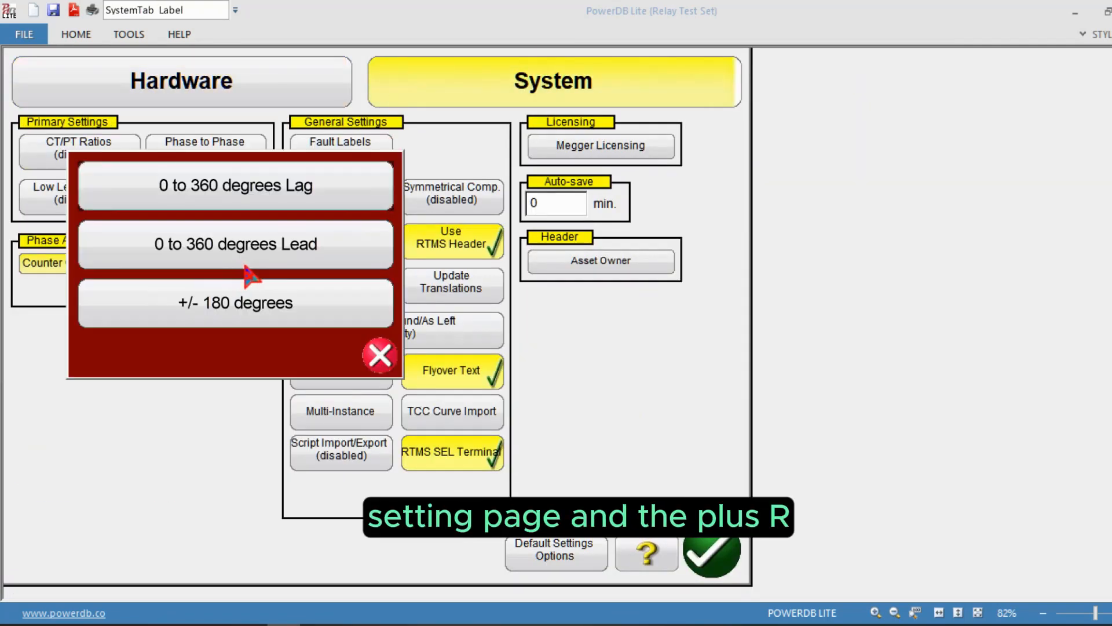
click(265, 307)
click(712, 550)
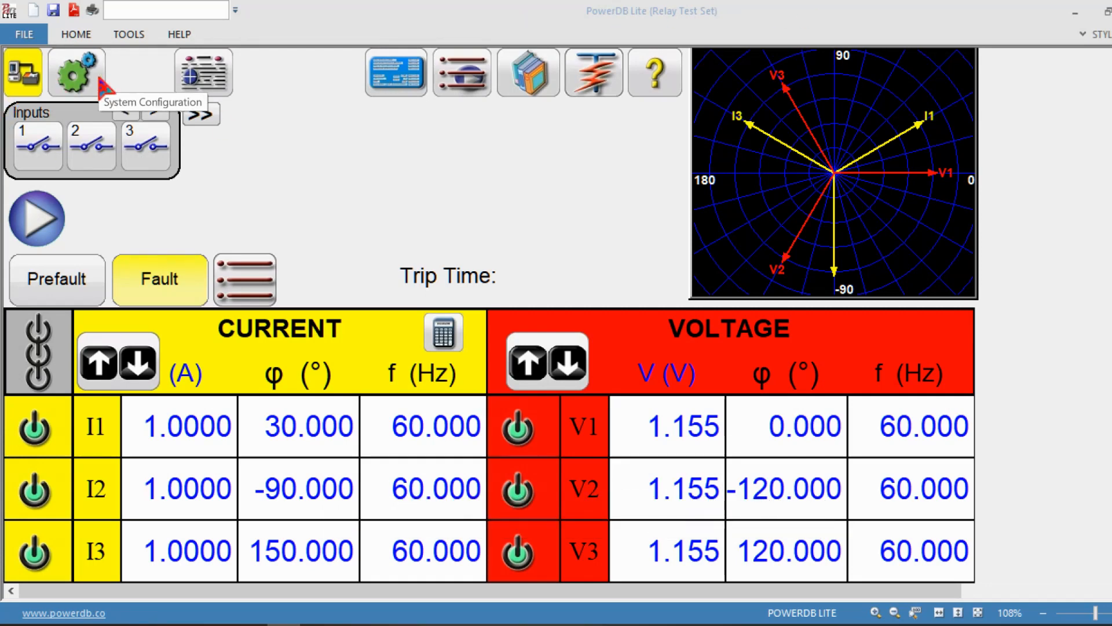
Open the phase rotation options in the System configuration, choose ABC and apply the configuration
click(74, 74)
click(417, 87)
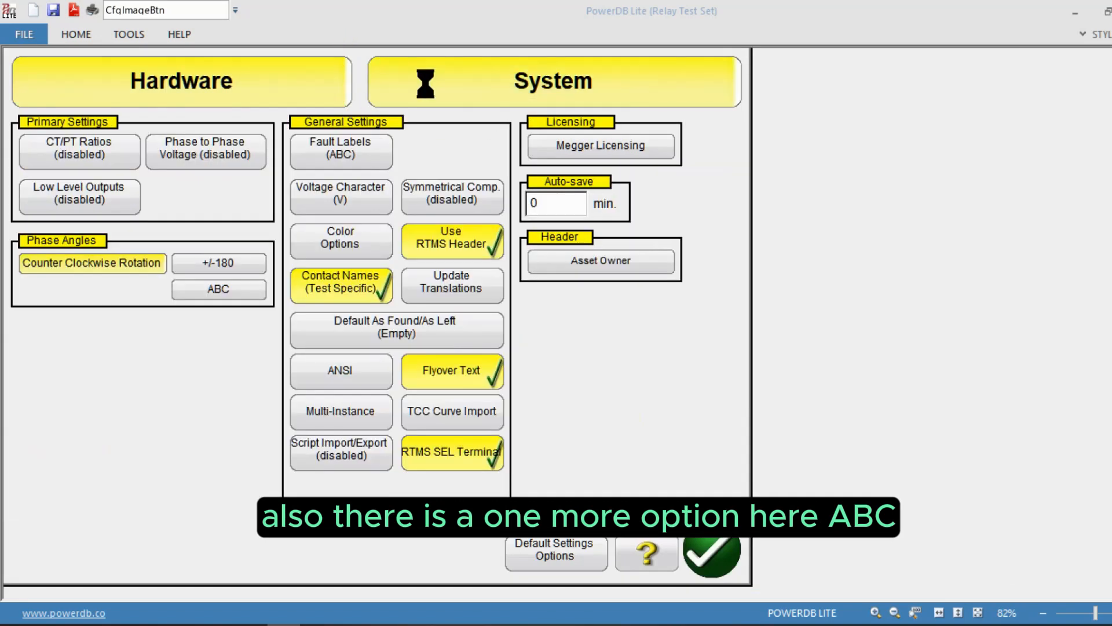
click(238, 287)
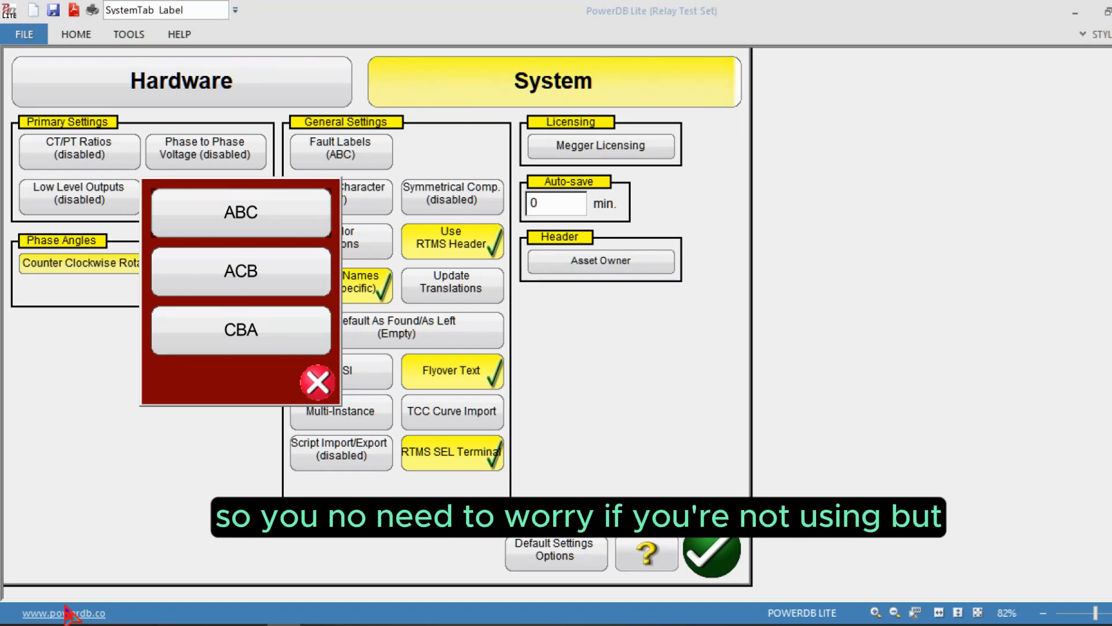
click(223, 223)
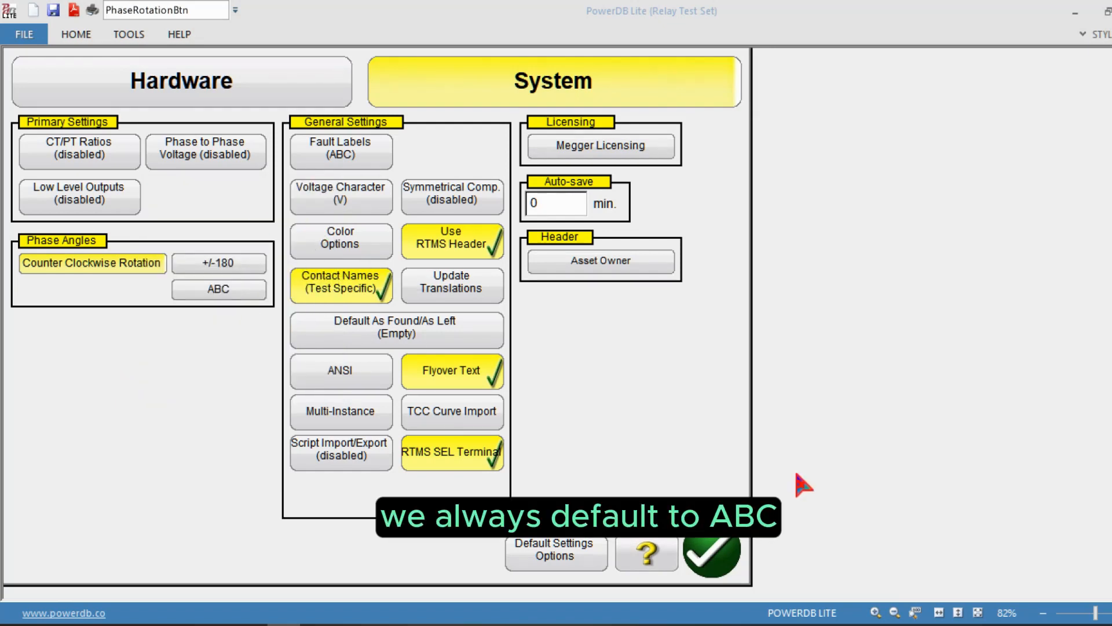
click(730, 558)
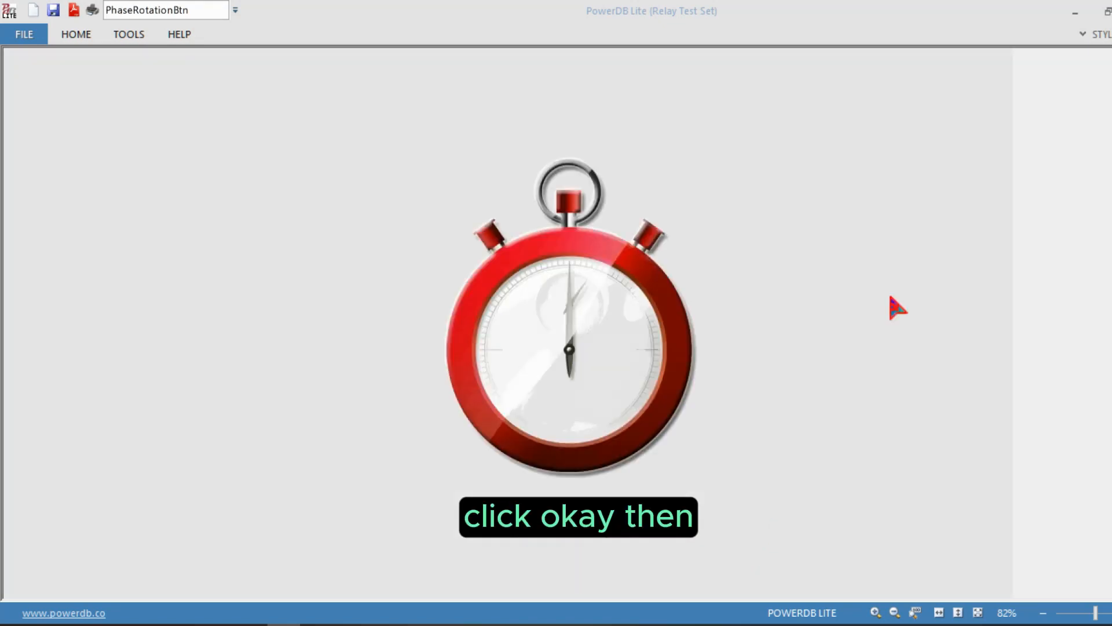